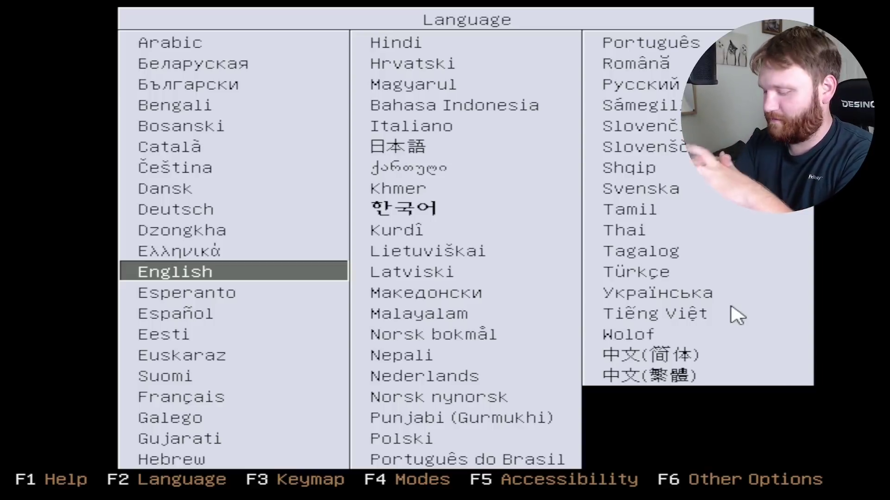
Leave English selected in the F2 Language list and return to the boot menu
key(Up)
key(Down)
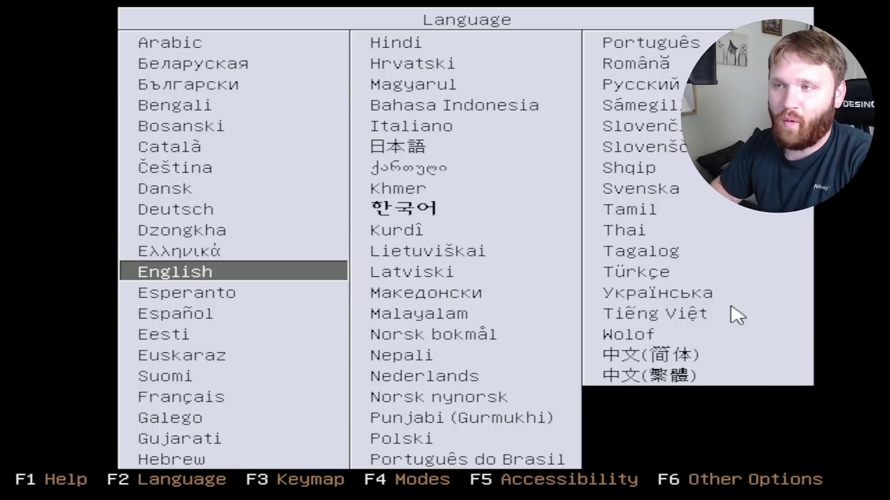
key(Return)
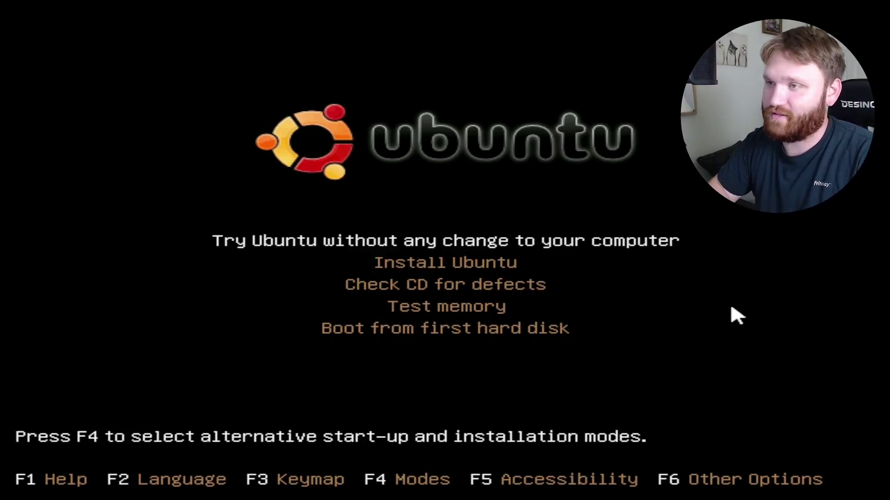
Boot the 'Try Ubuntu without any change to your computer' live session
key(Return)
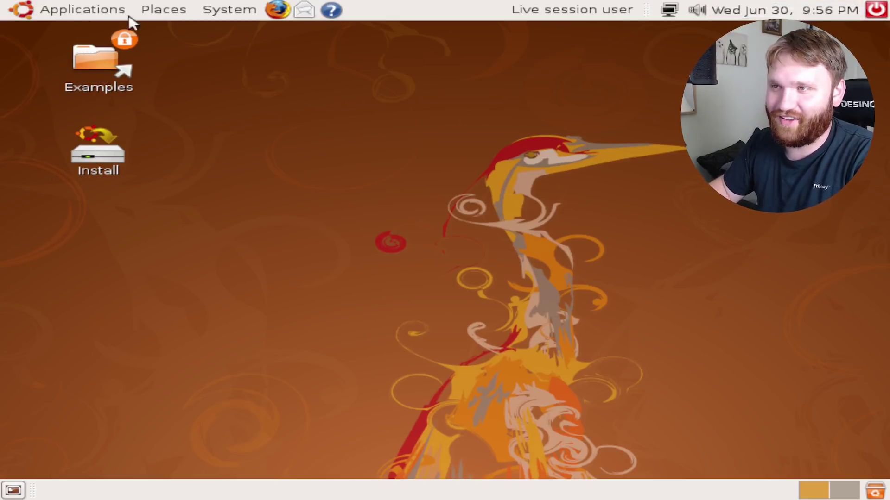
Browse the Applications and Places menus, then close them
click(65, 14)
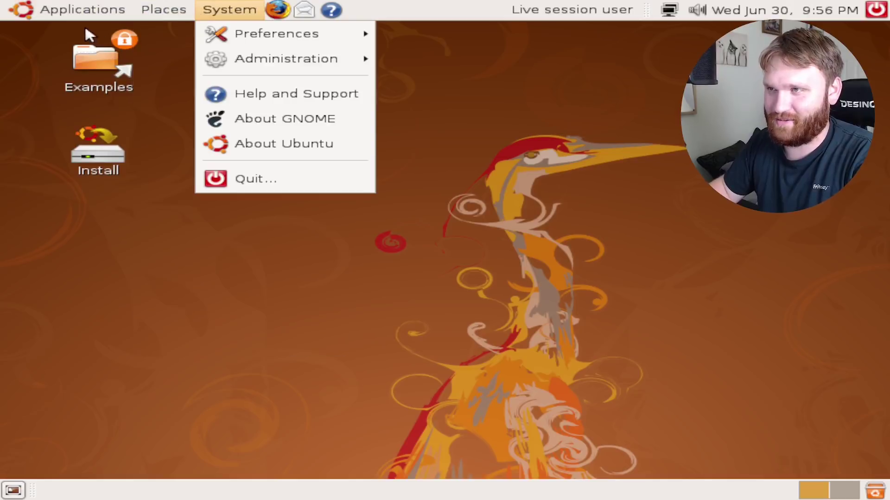
mouse_move(61, 5)
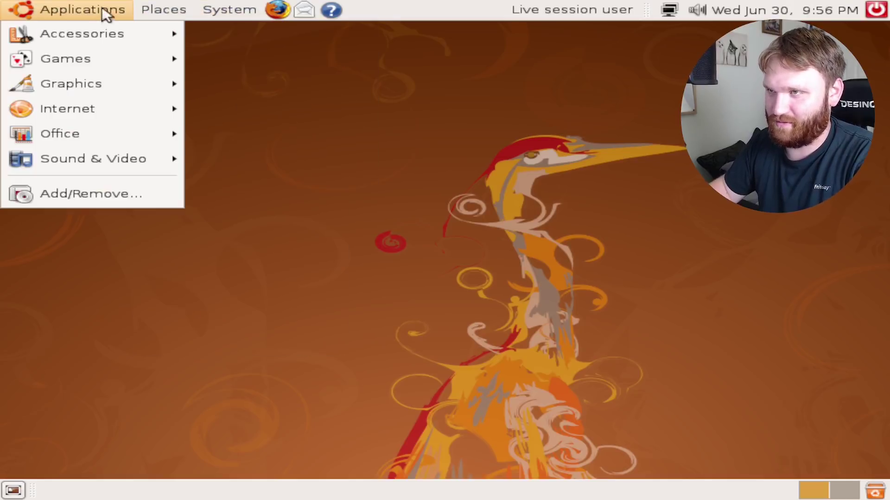
mouse_move(155, 13)
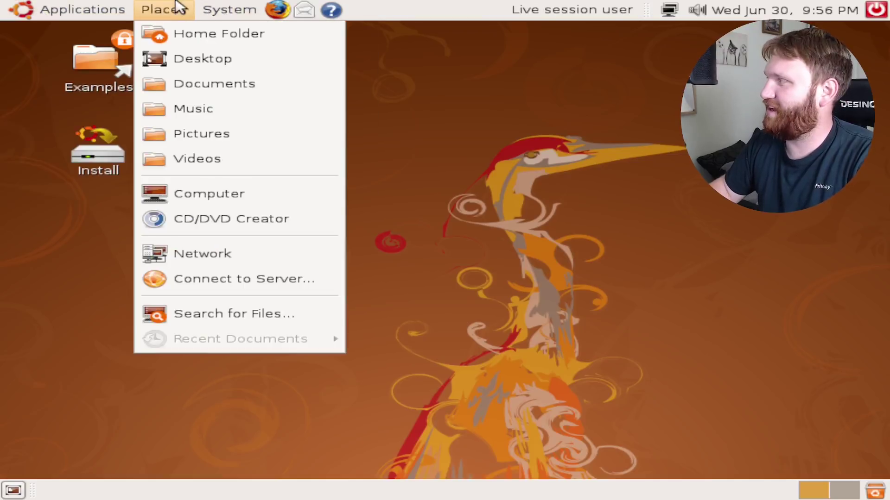
mouse_move(221, 13)
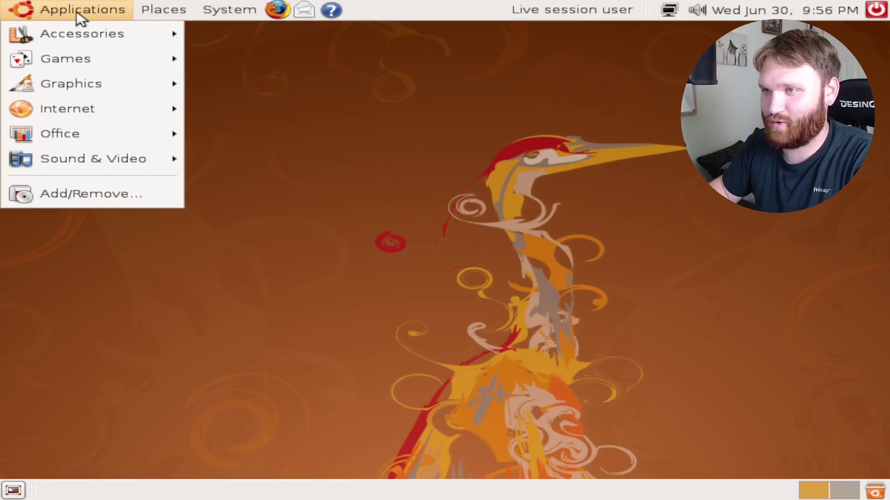
click(590, 81)
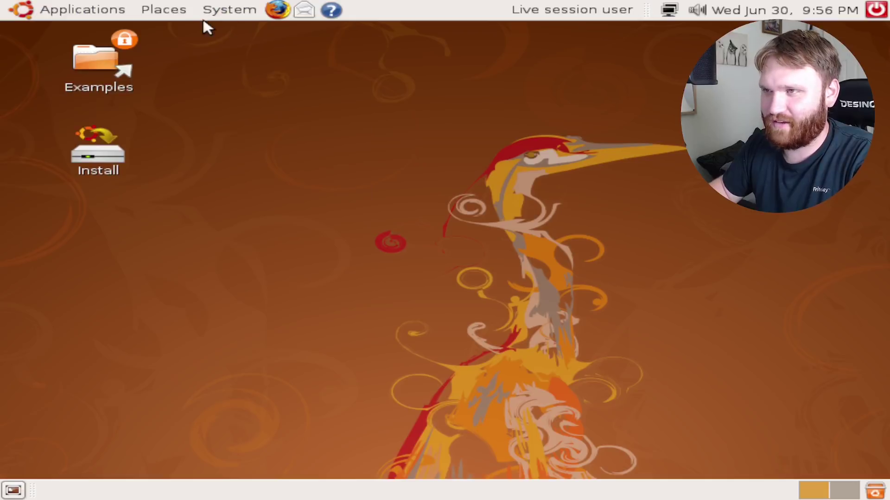
Open the System menu to show its Administration and Preferences submenus
click(216, 13)
mouse_move(322, 64)
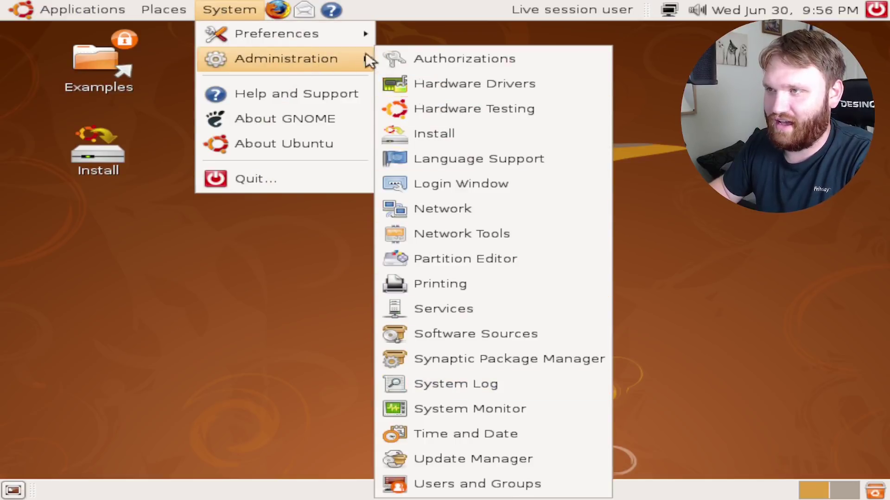
mouse_move(274, 34)
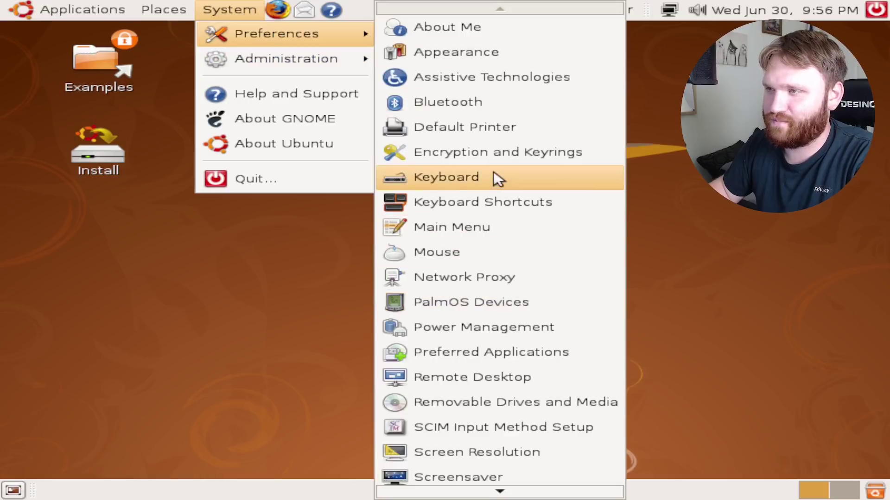
Apply and keep a 1920 x 1080 screen resolution, then close Screen Resolution
click(479, 452)
click(444, 285)
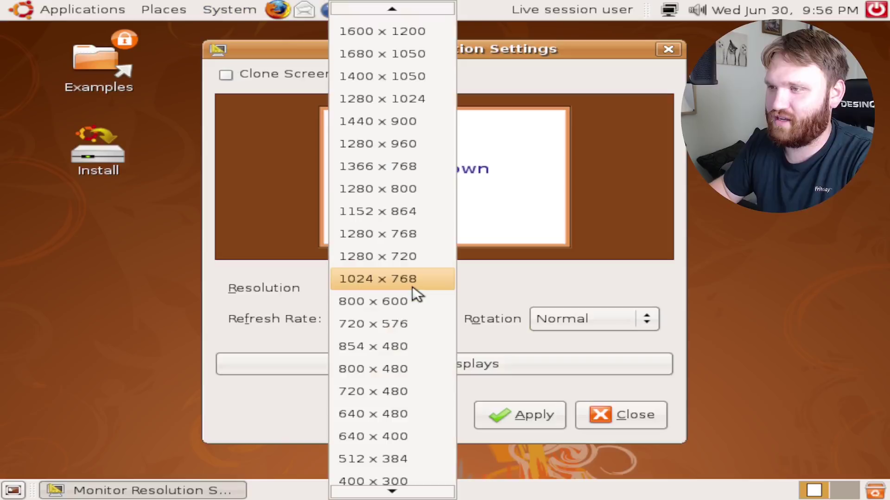
scroll(394, 151, up, 2)
scroll(392, 148, up, 5)
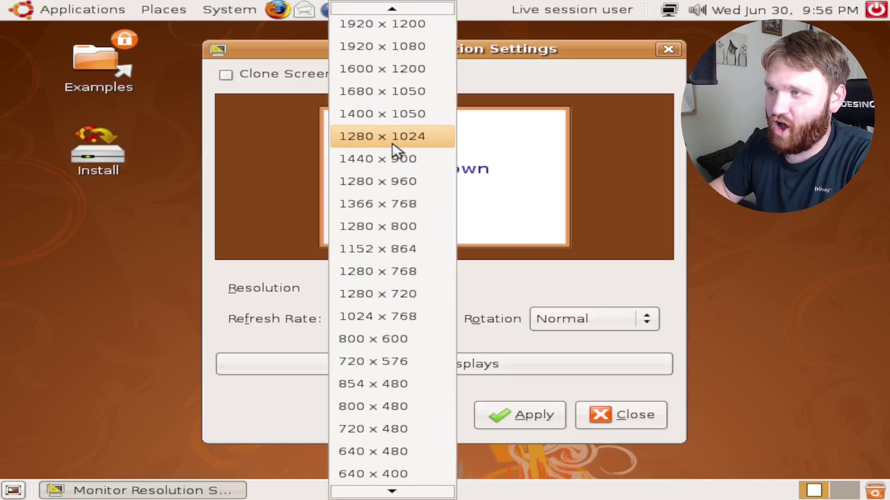
click(408, 162)
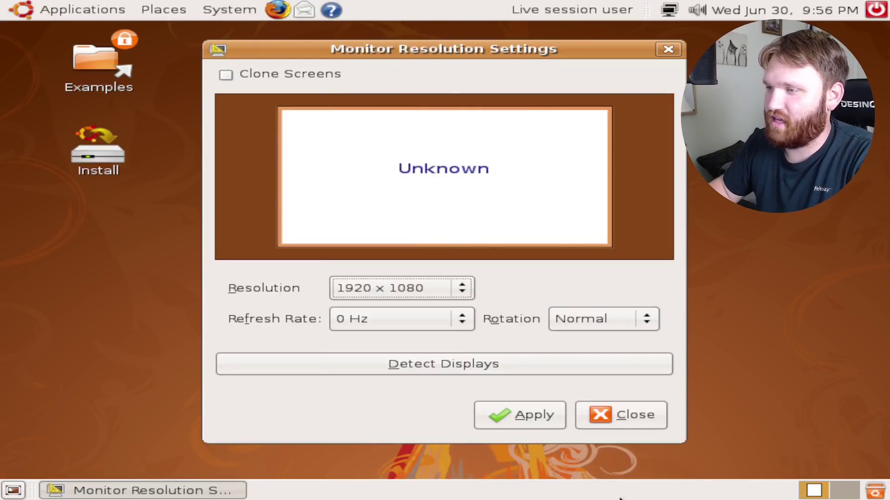
click(507, 418)
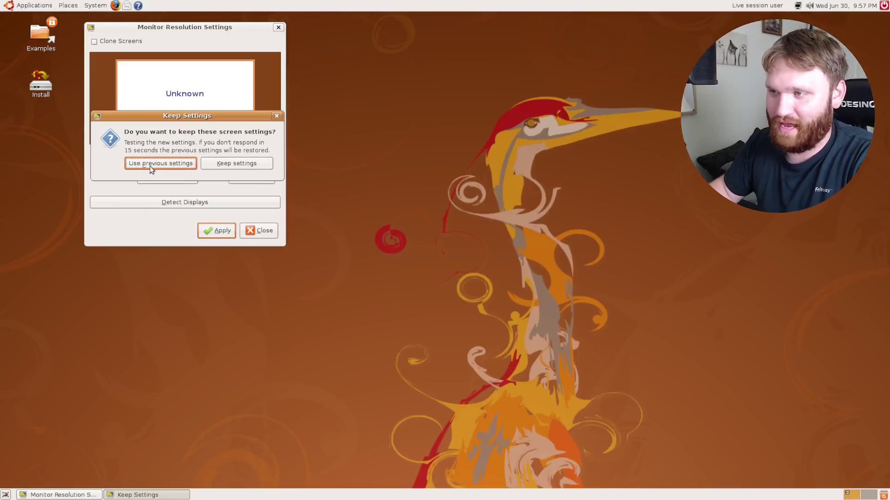
click(213, 164)
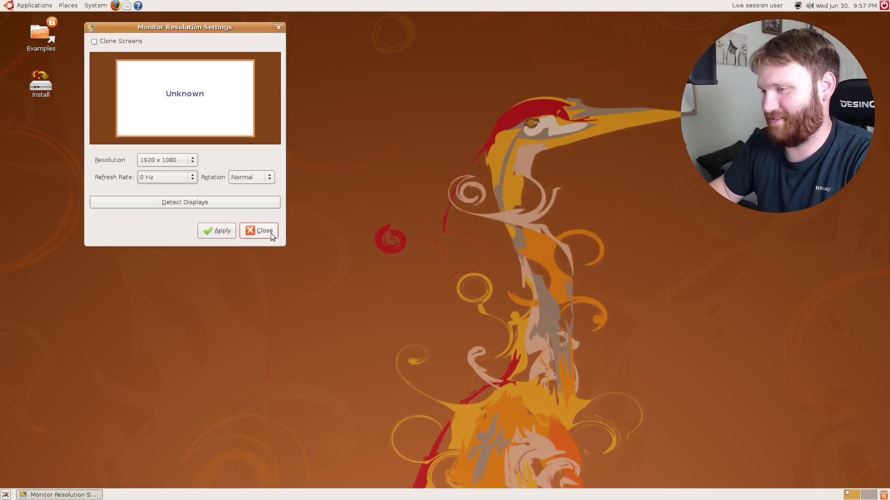
click(477, 424)
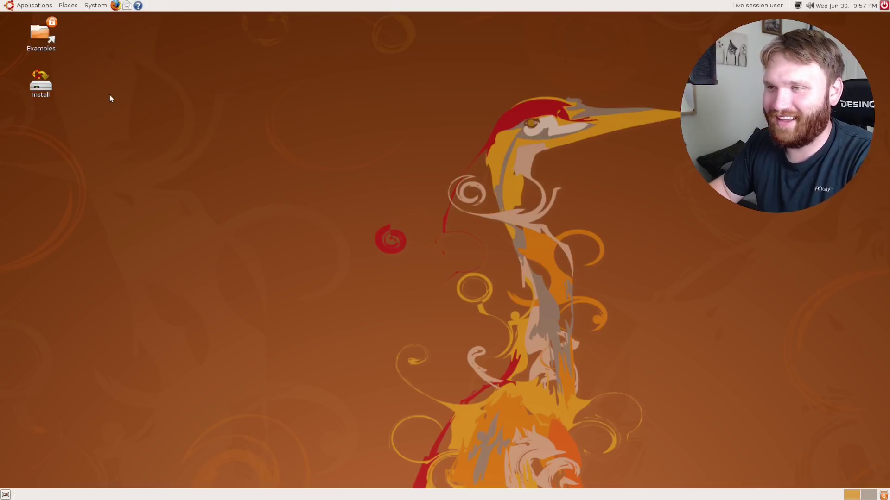
Launch the installer from the Install icon, move it aside, and accept English on the Welcome page
double_click(41, 82)
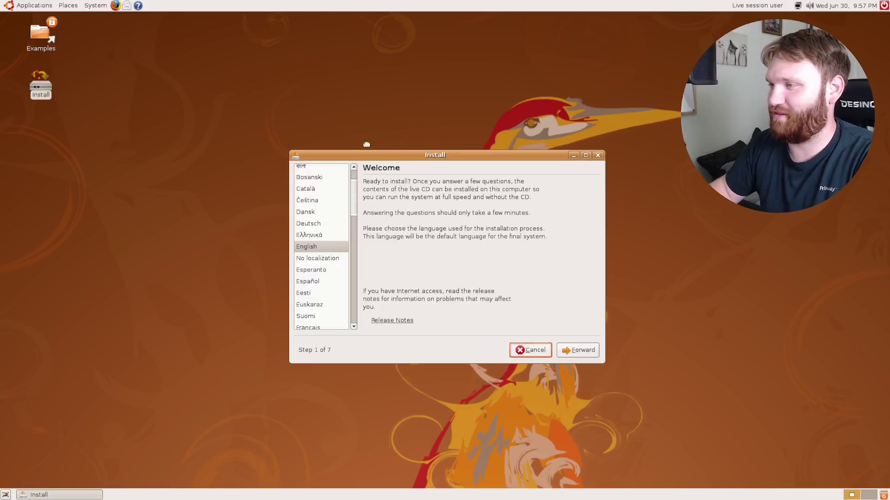
drag(439, 155, 283, 99)
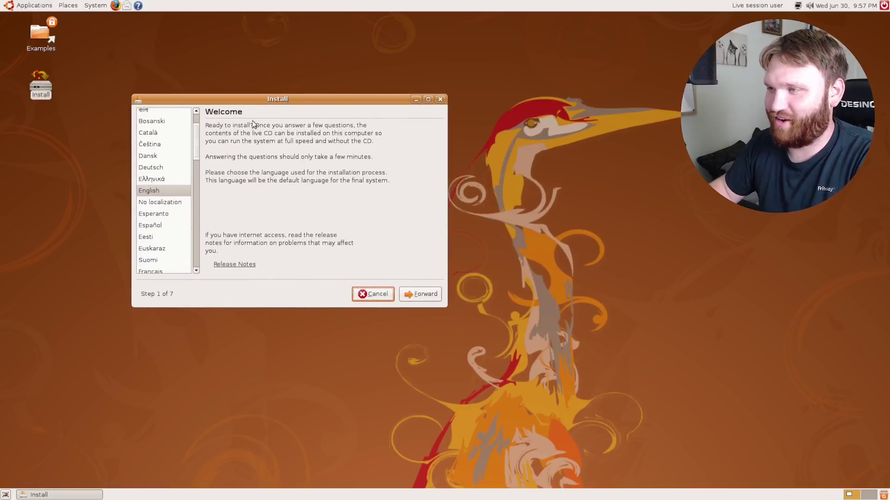
drag(272, 134, 251, 134)
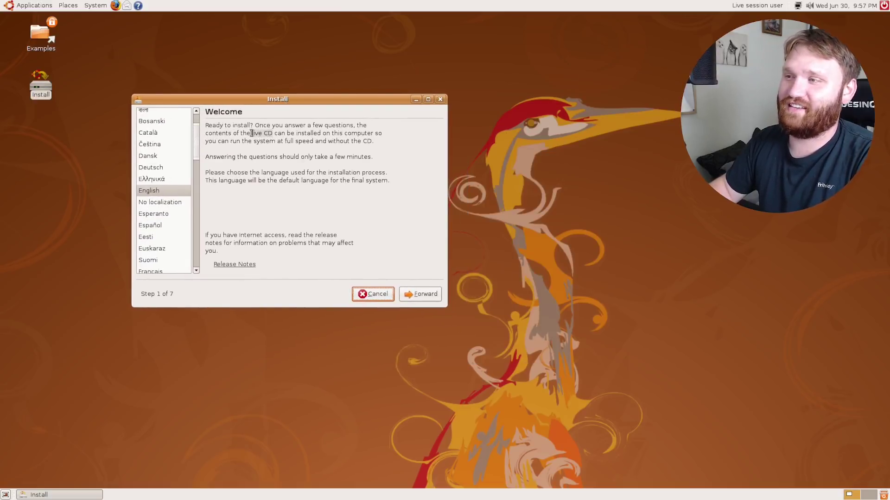
click(337, 133)
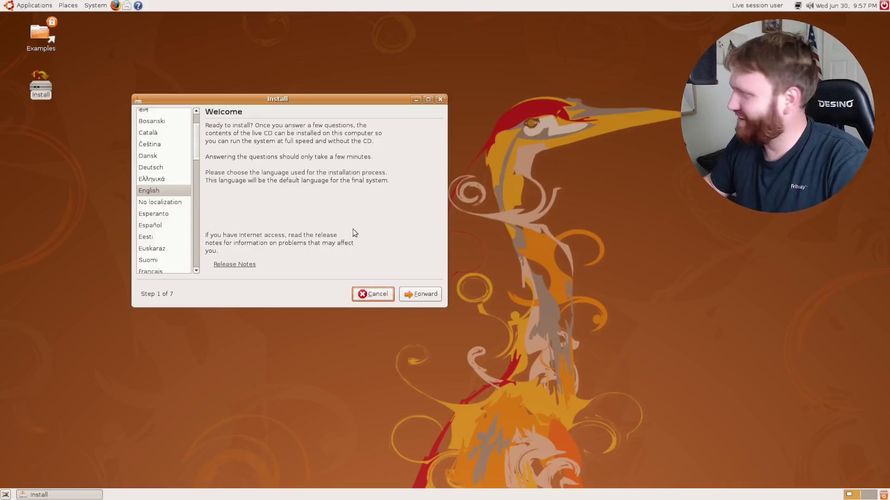
click(408, 300)
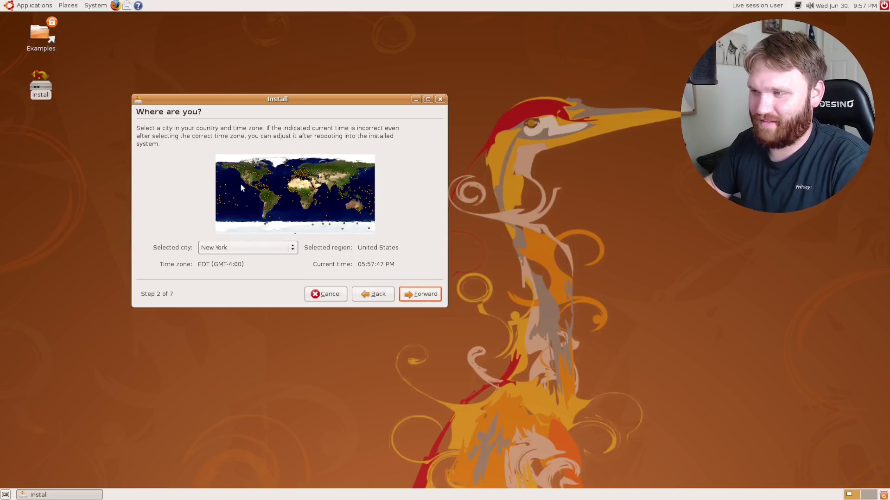
Zoom the map to North America, pick Los Angeles (PDT, GMT-7:00), and continue
click(243, 181)
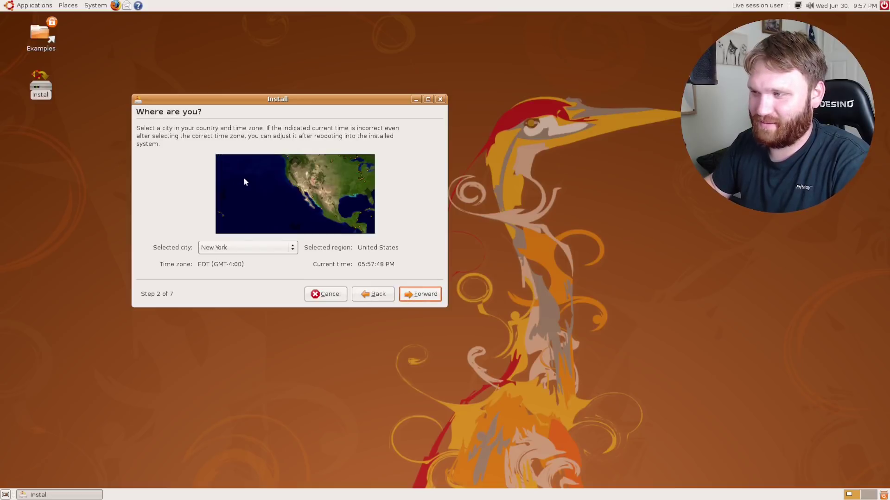
click(299, 190)
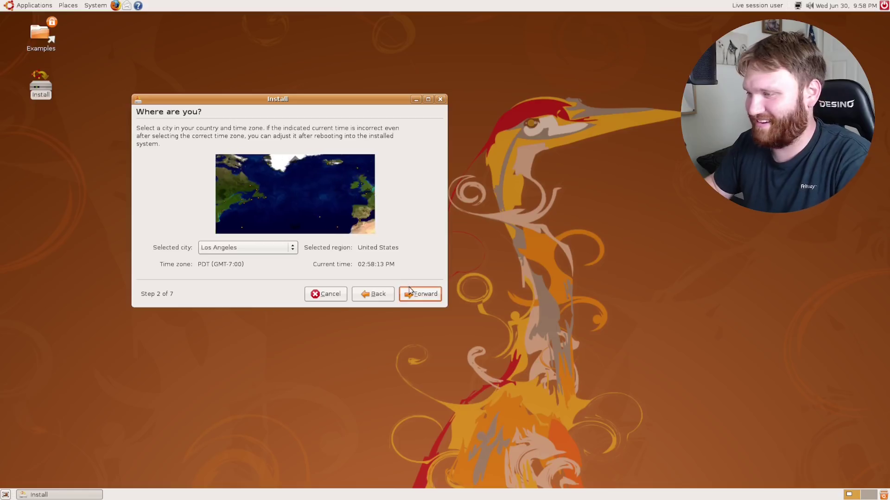
click(409, 292)
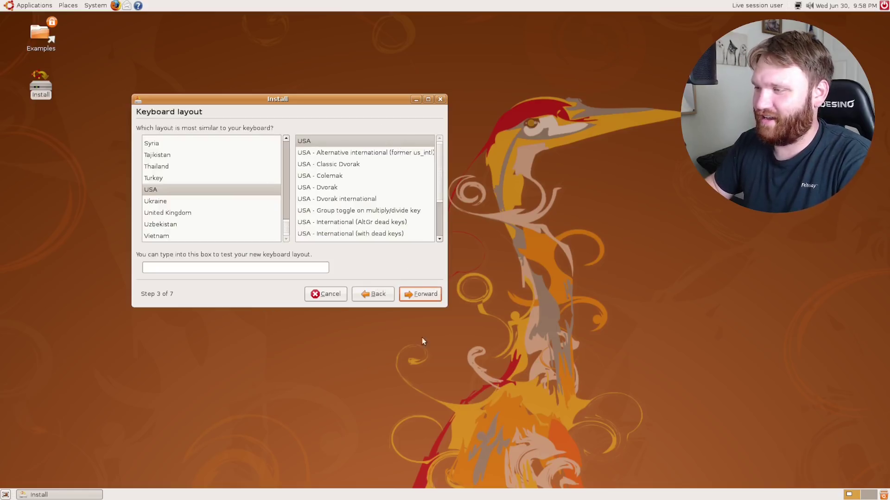
Keep USA layout and guided partitioning, enter the user's name, and use computer name ubuntu
click(418, 293)
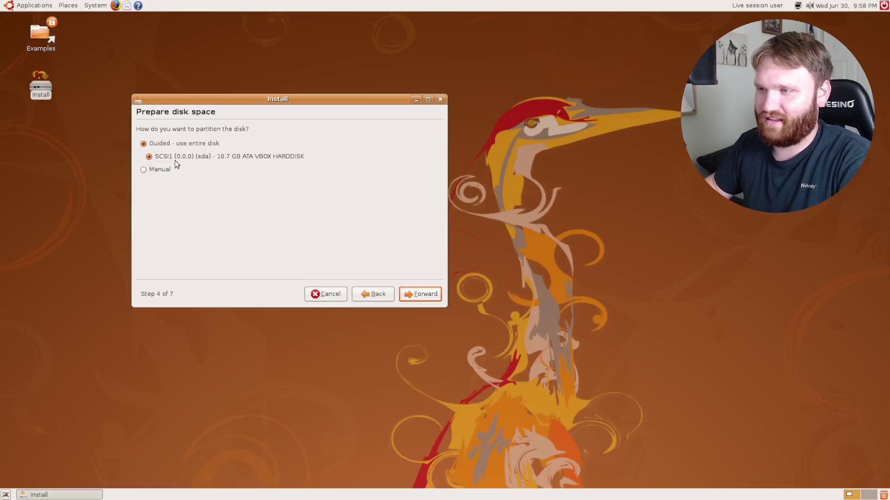
click(418, 297)
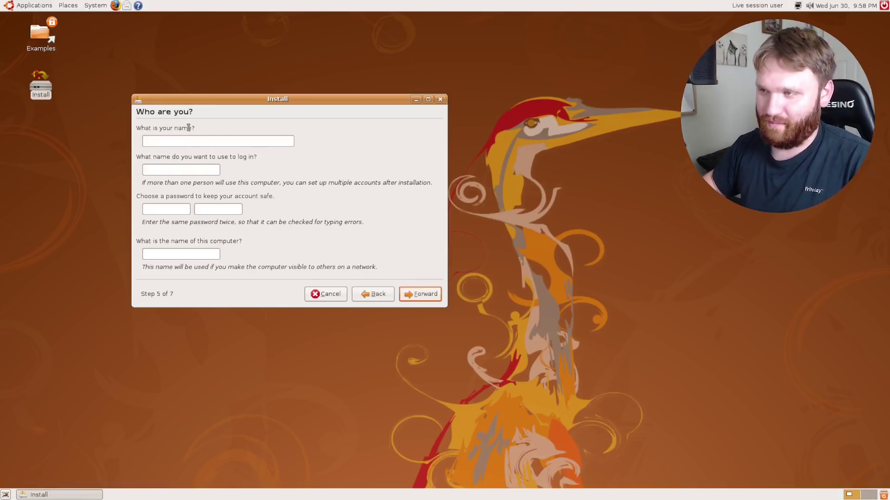
click(190, 143)
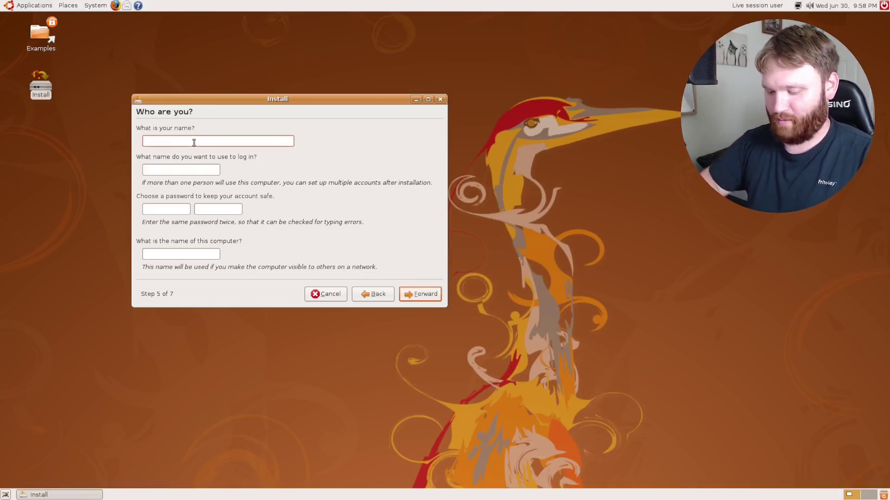
text(Brandon Hopkins)
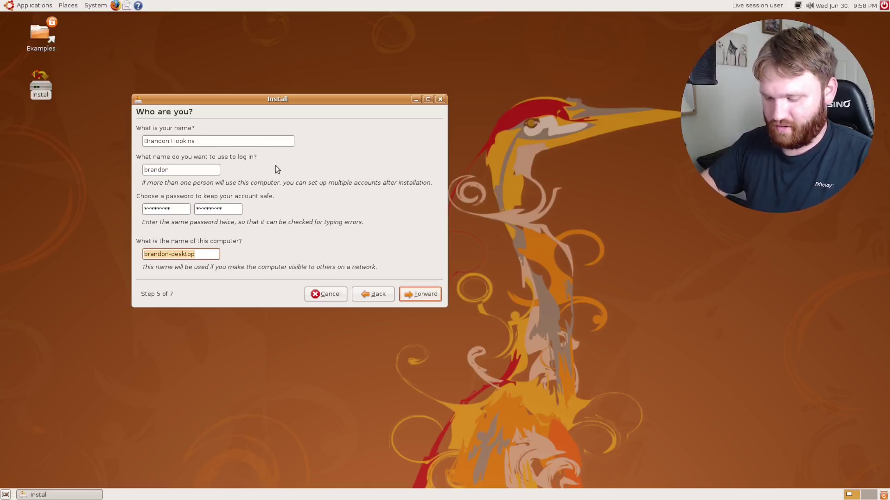
text(ubuntu)
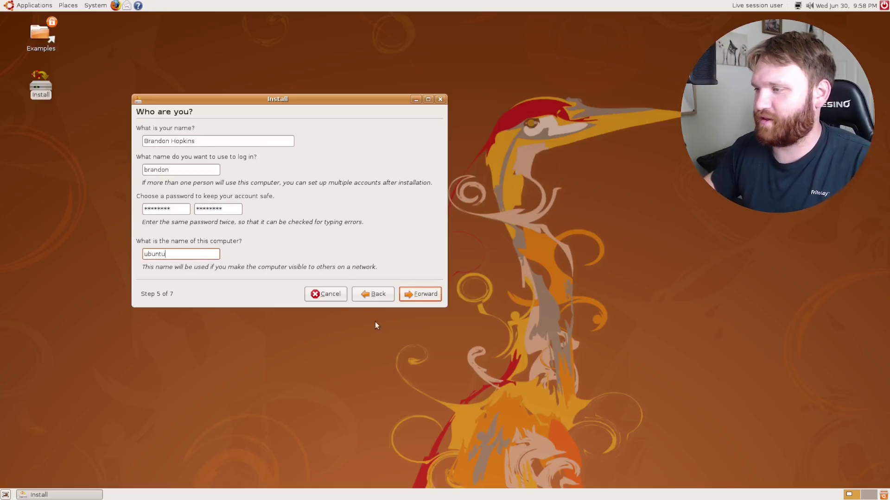
click(403, 296)
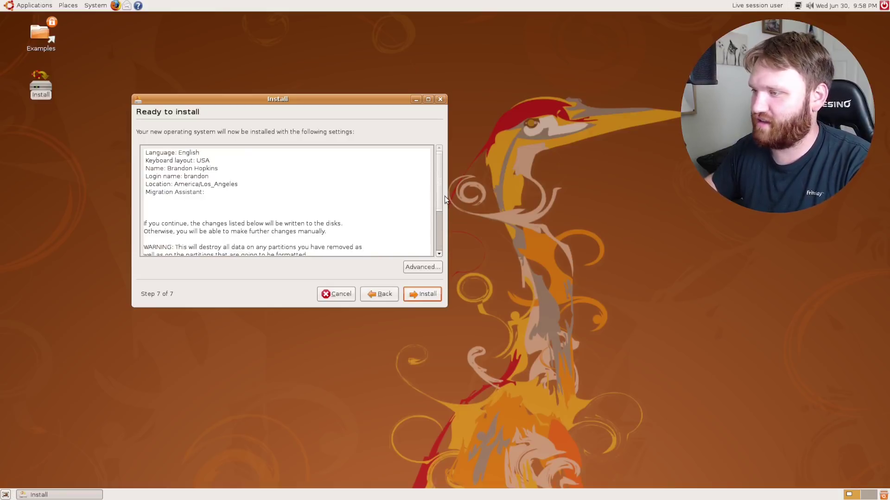
Start the installation and drag the Installing system window to the upper left
drag(441, 195, 438, 234)
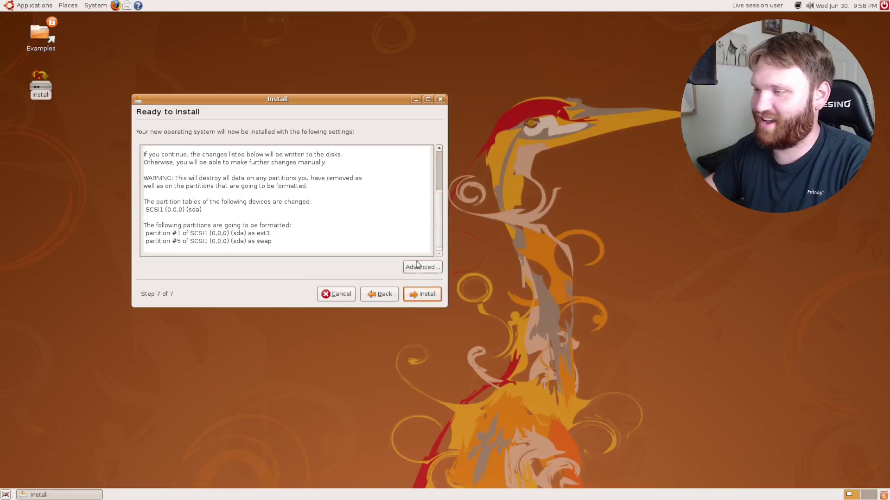
click(423, 293)
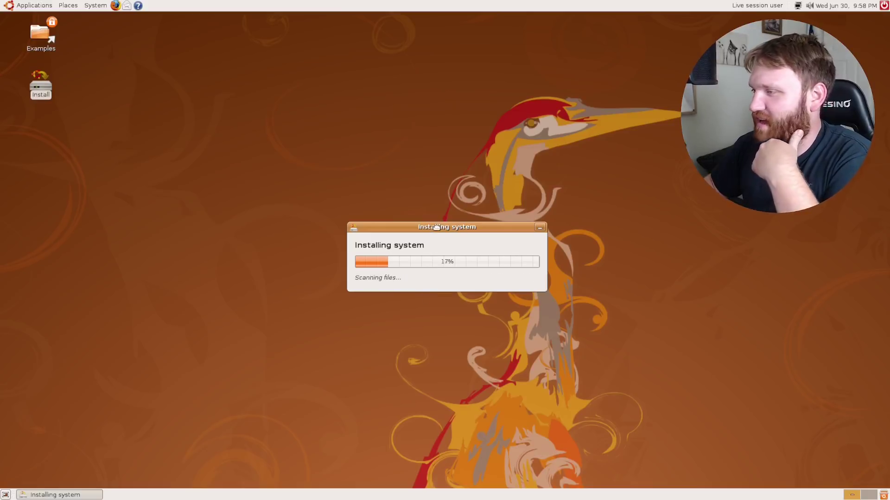
drag(438, 229, 252, 107)
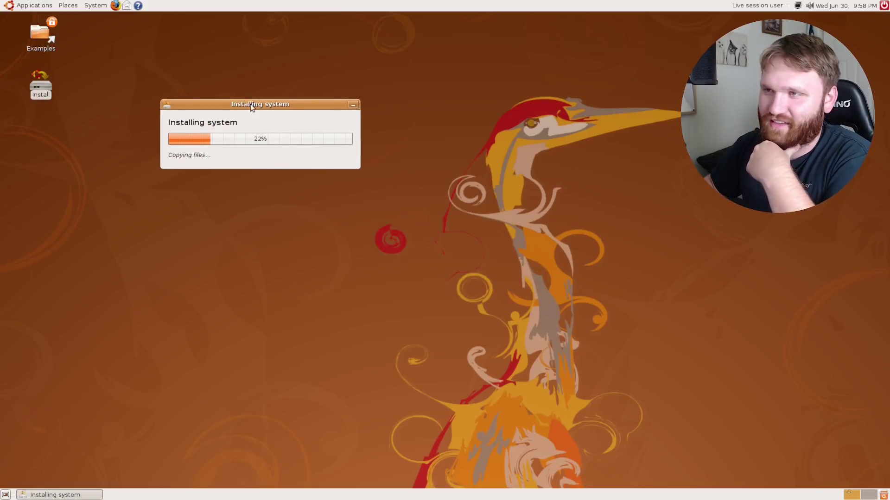
click(102, 6)
mouse_move(110, 20)
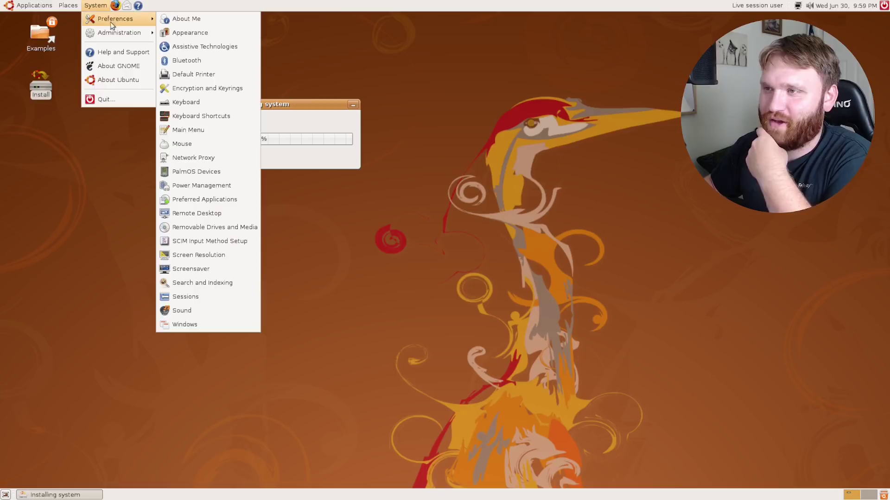
click(126, 80)
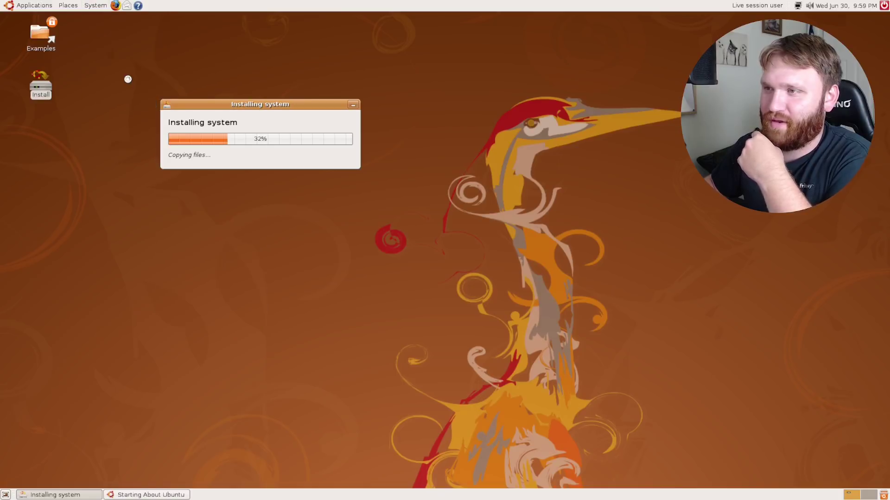
scroll(271, 273, down, 4)
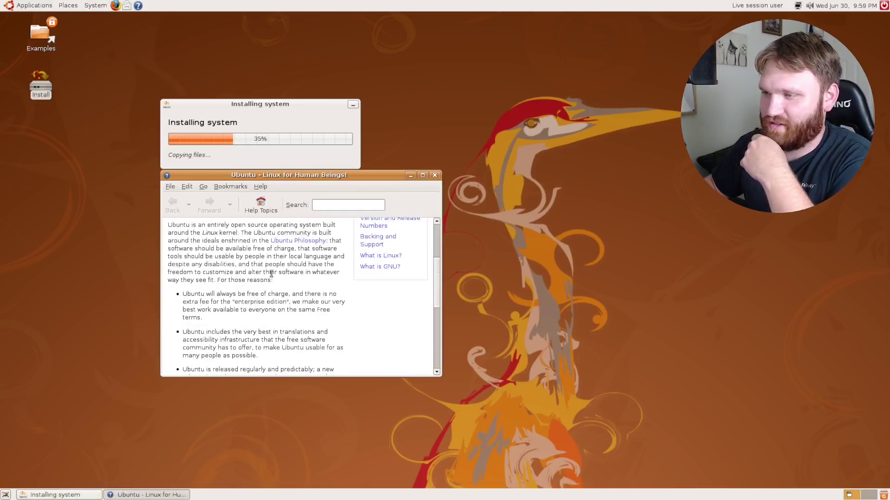
scroll(272, 273, down, 7)
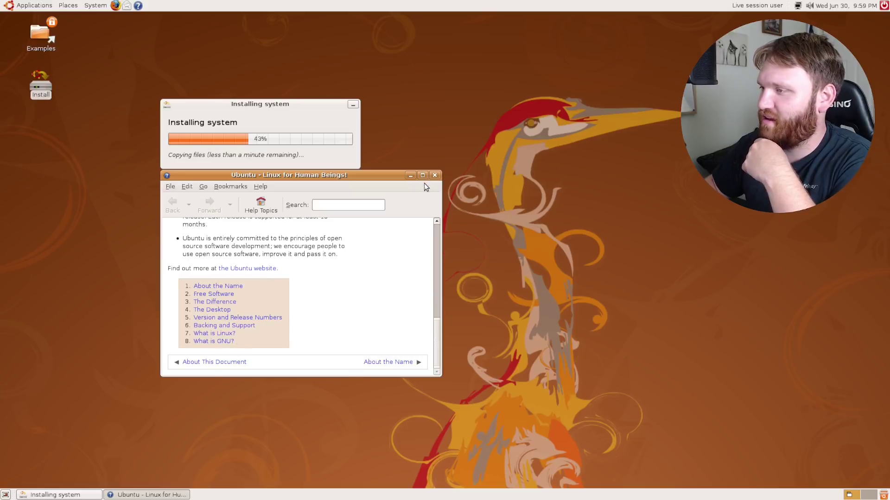
click(434, 175)
click(99, 5)
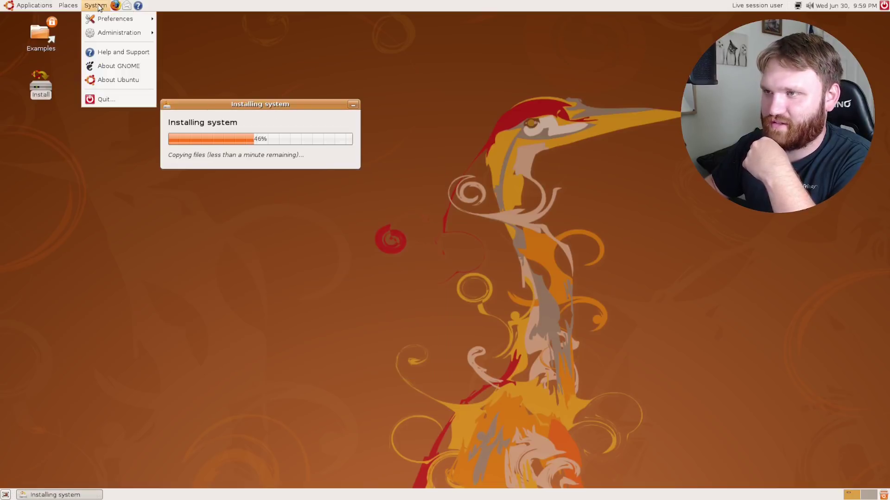
click(133, 67)
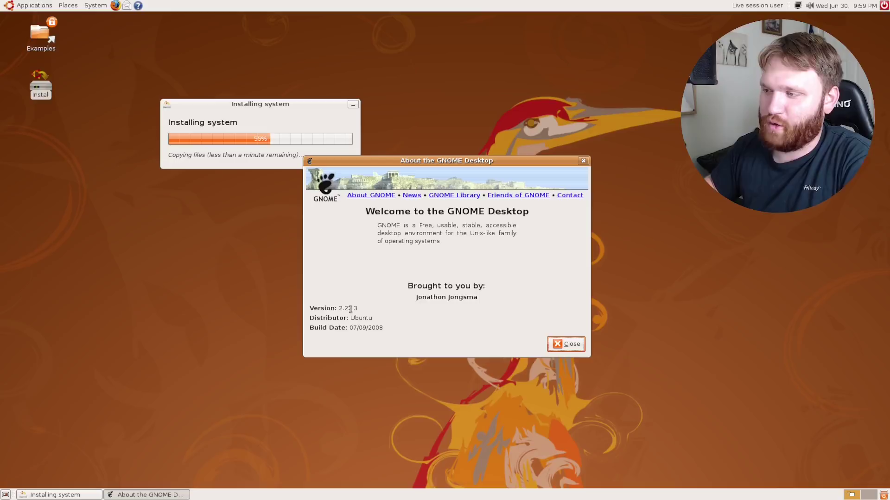
drag(339, 308, 356, 308)
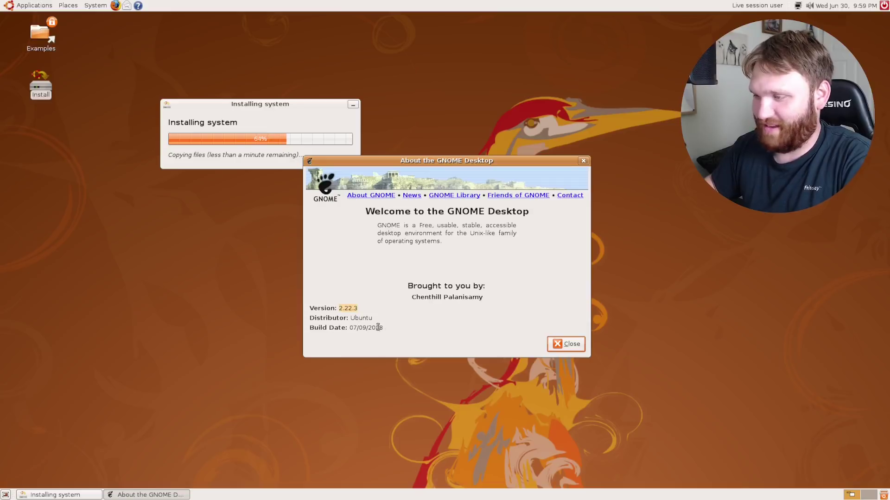
click(313, 327)
drag(314, 327, 405, 327)
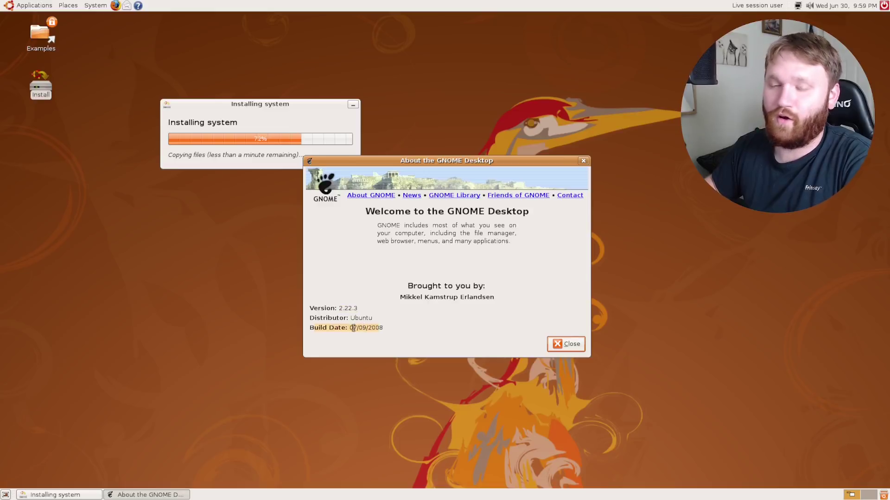
click(375, 327)
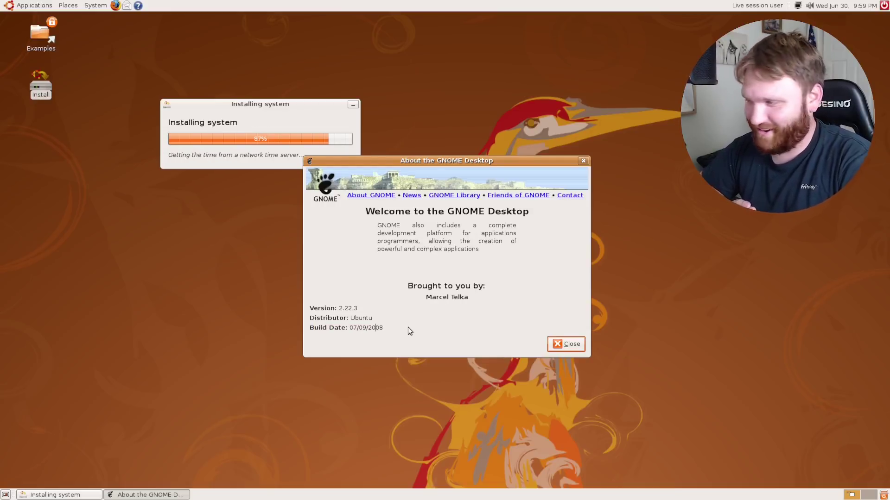
click(561, 349)
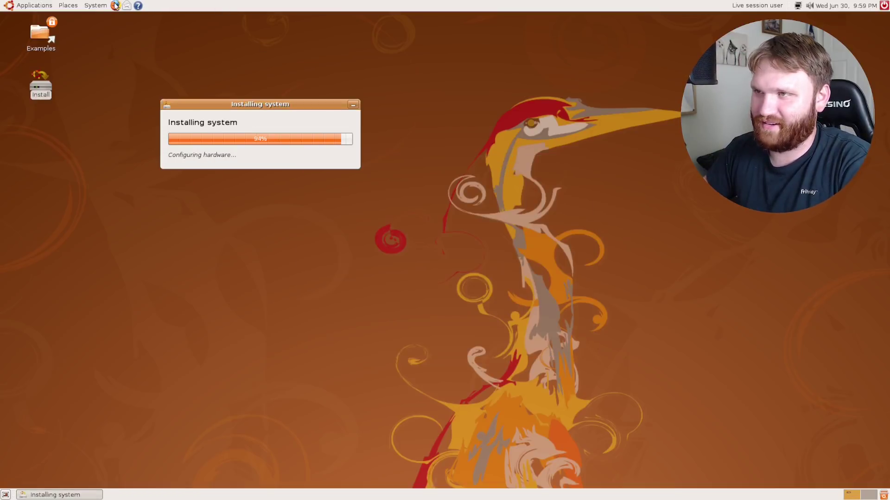
click(94, 6)
mouse_move(119, 32)
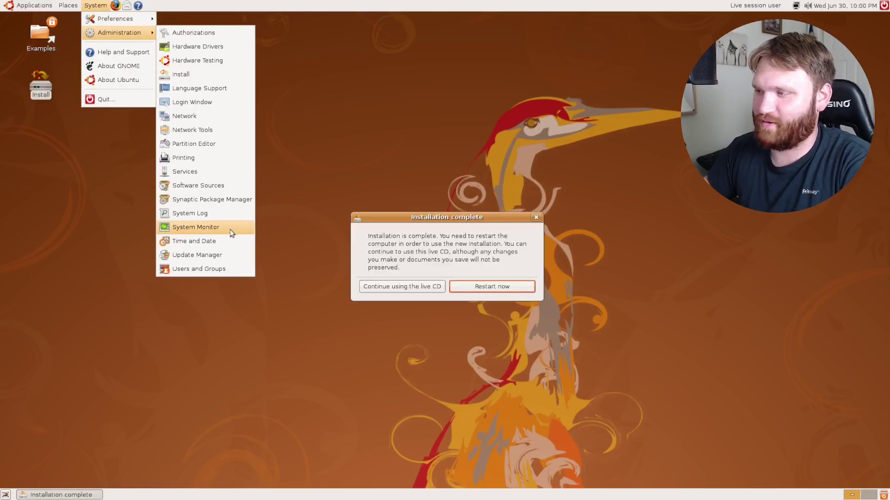
Restart into the installed system and log in with the user's username and password
click(362, 70)
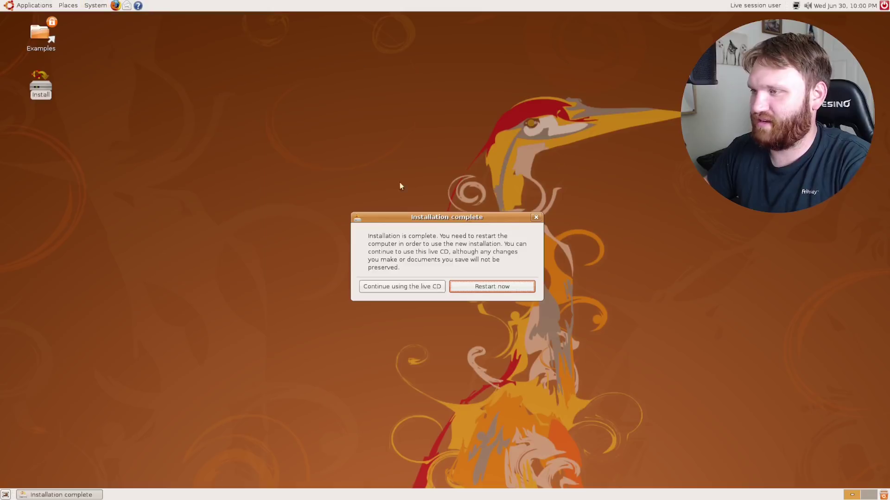
click(494, 287)
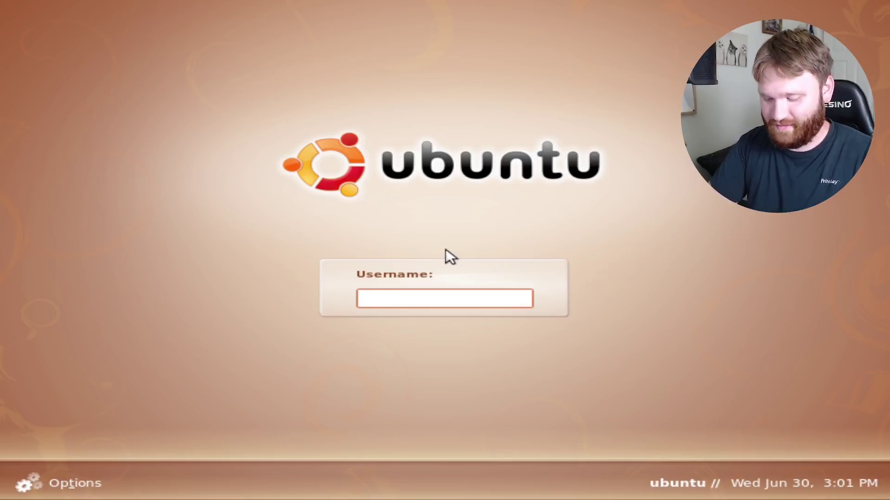
text(brandon)
key(Return)
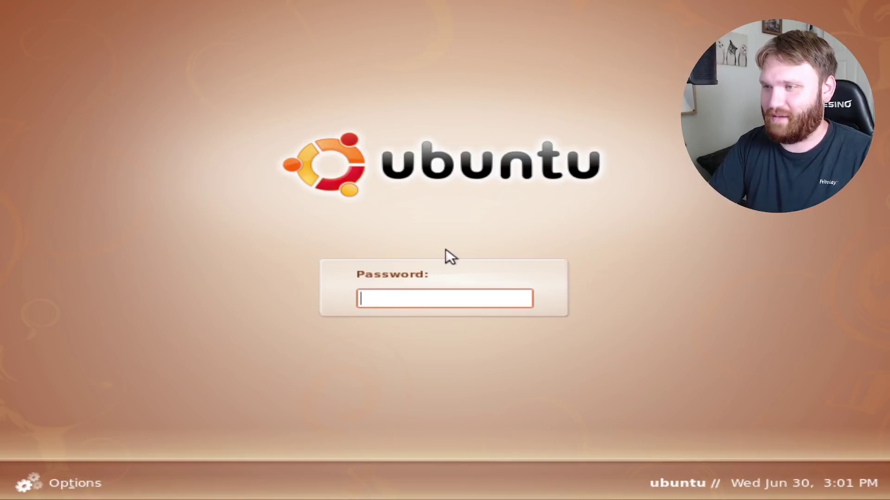
text(*********)
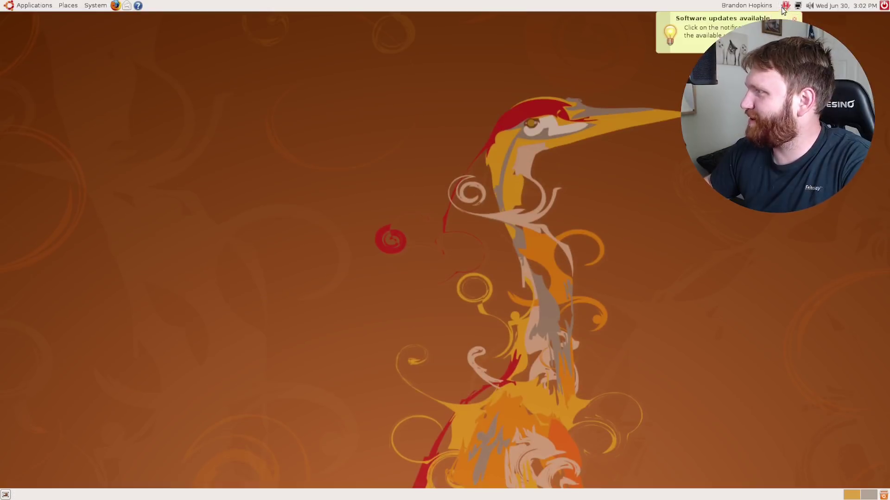
click(787, 6)
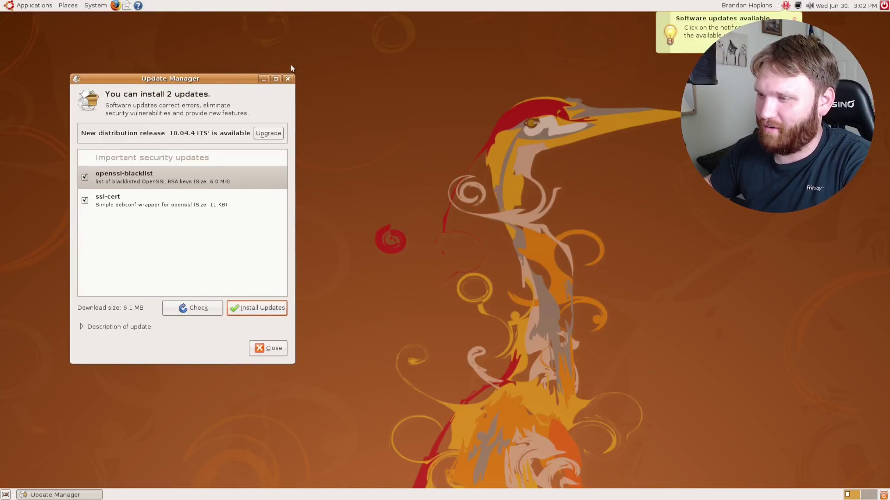
click(284, 78)
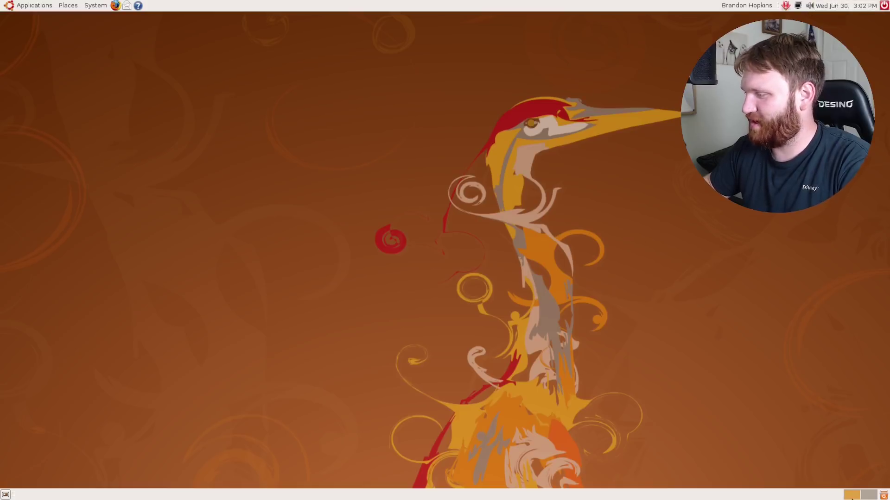
click(6, 7)
click(86, 6)
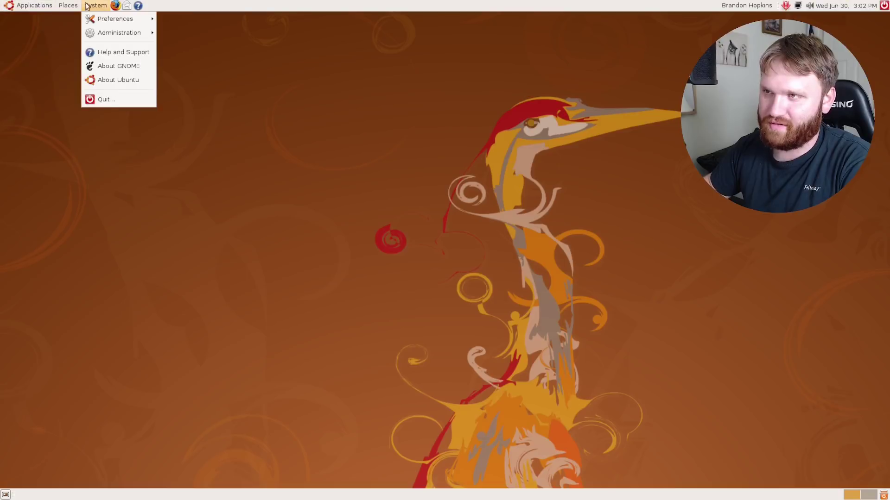
click(84, 17)
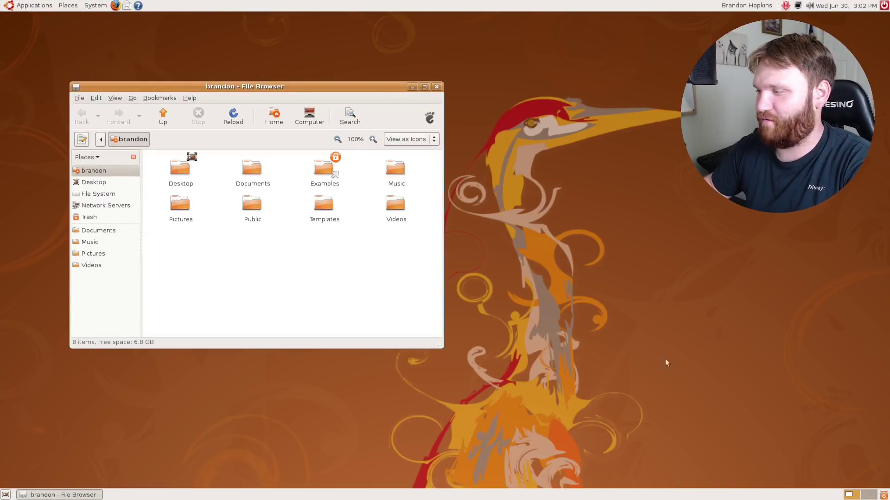
click(862, 496)
click(855, 496)
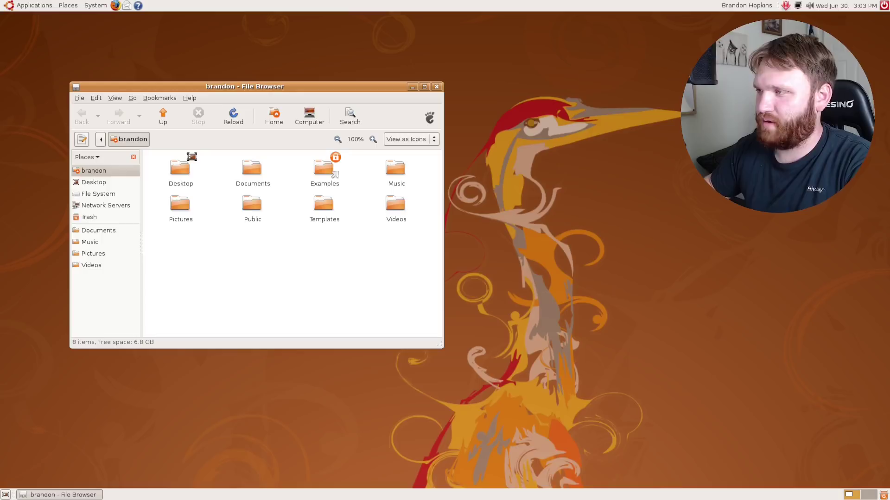
click(189, 97)
click(241, 165)
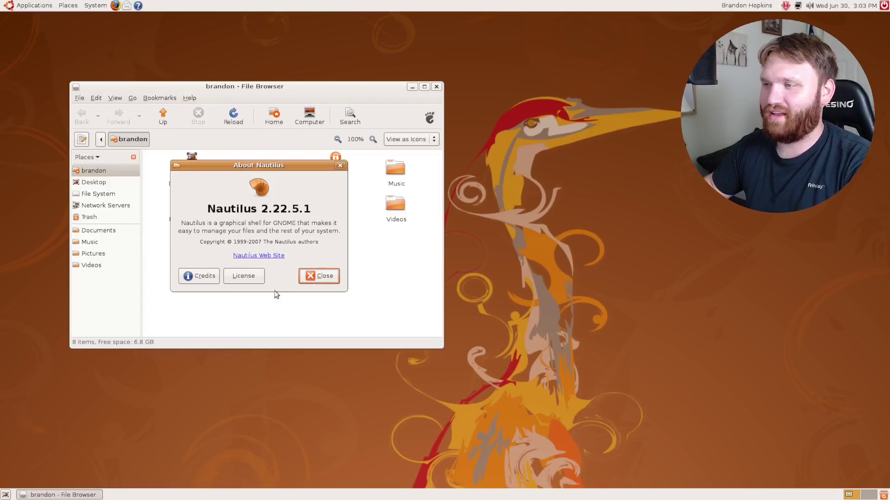
drag(207, 209, 327, 241)
click(327, 273)
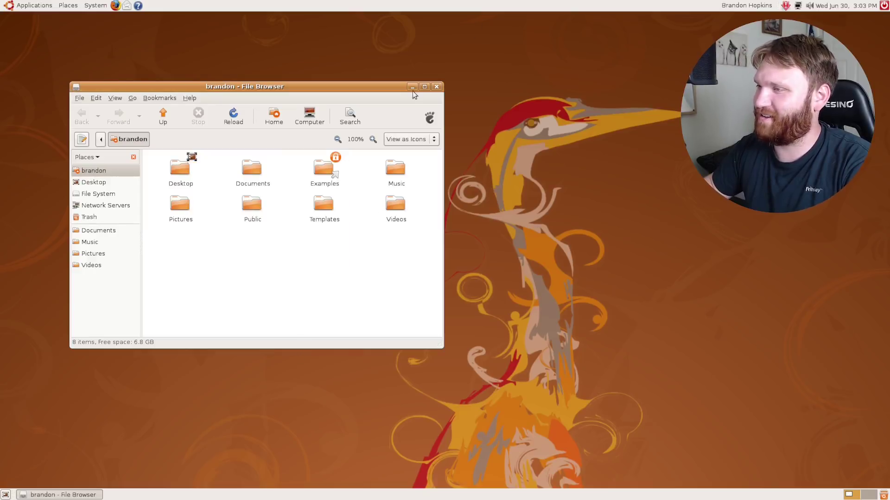
click(435, 87)
click(96, 5)
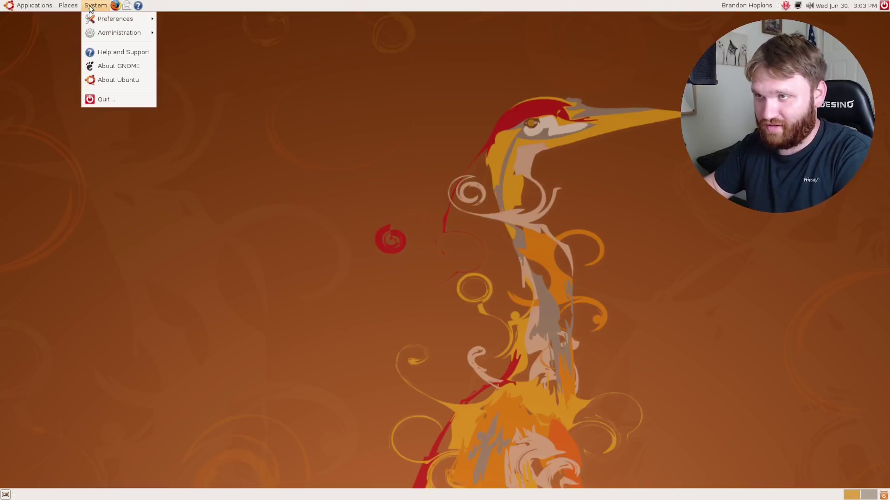
mouse_move(128, 31)
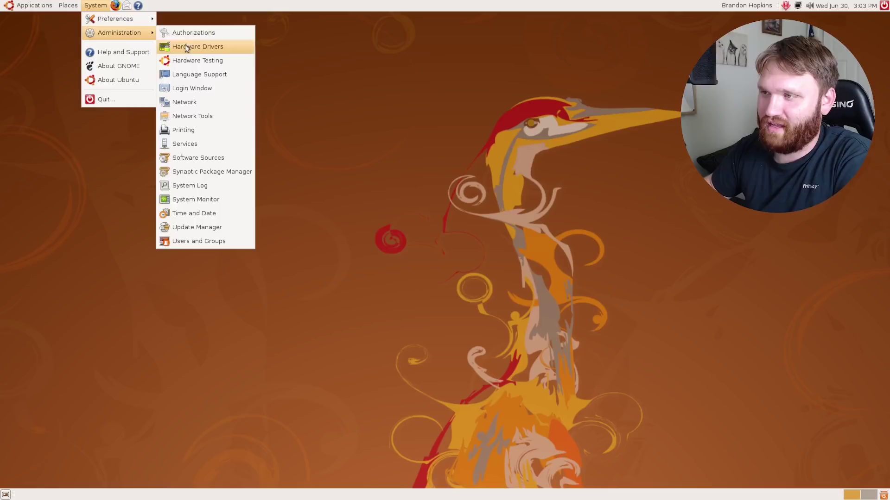
click(195, 200)
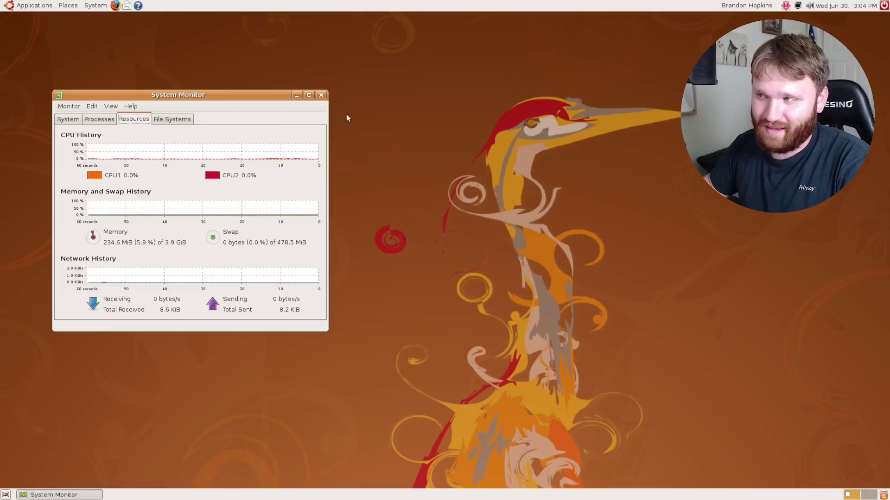
click(321, 95)
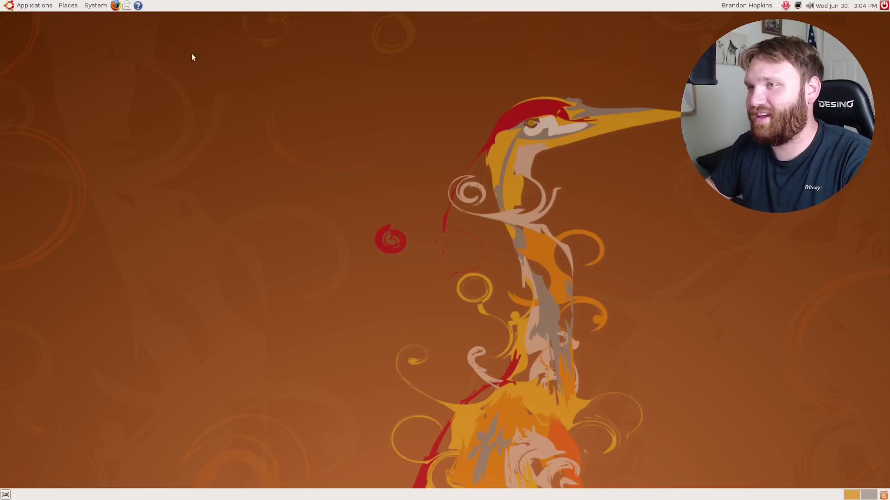
click(18, 6)
mouse_move(22, 20)
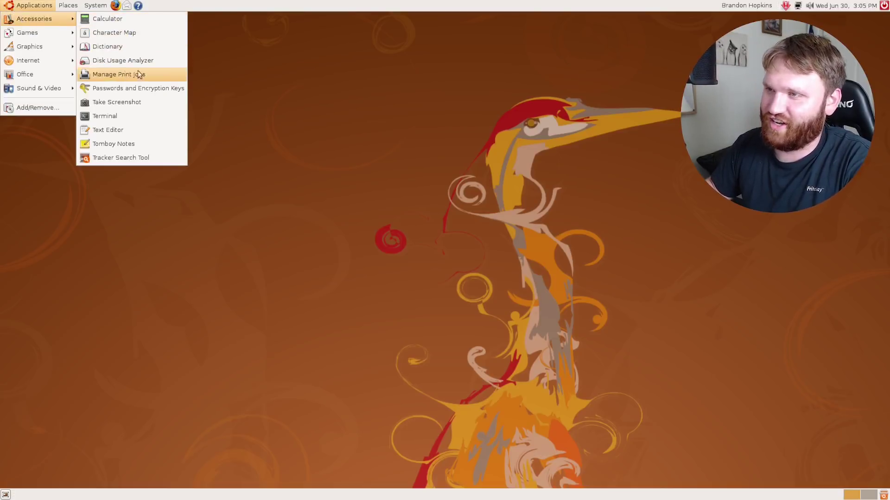
click(140, 115)
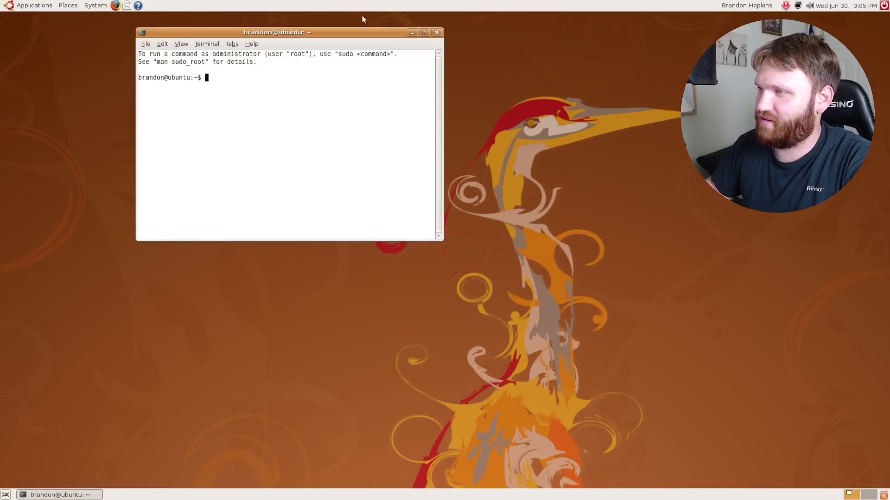
drag(352, 35, 236, 111)
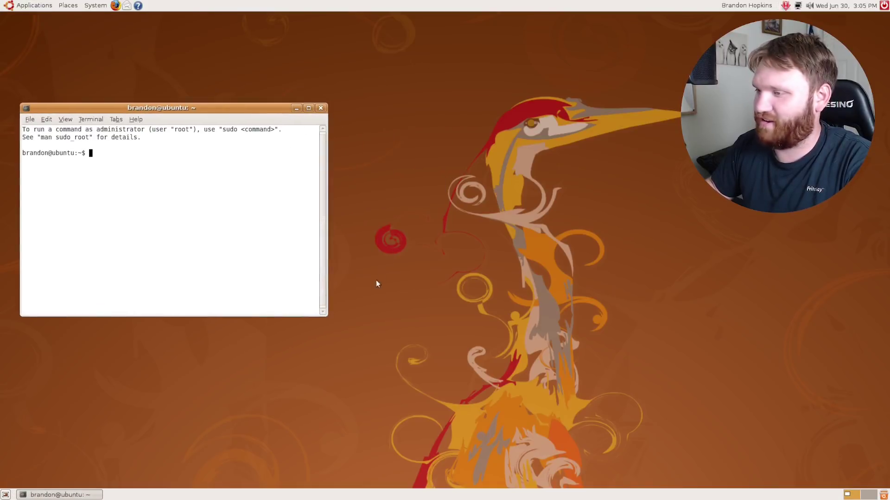
drag(323, 317, 344, 340)
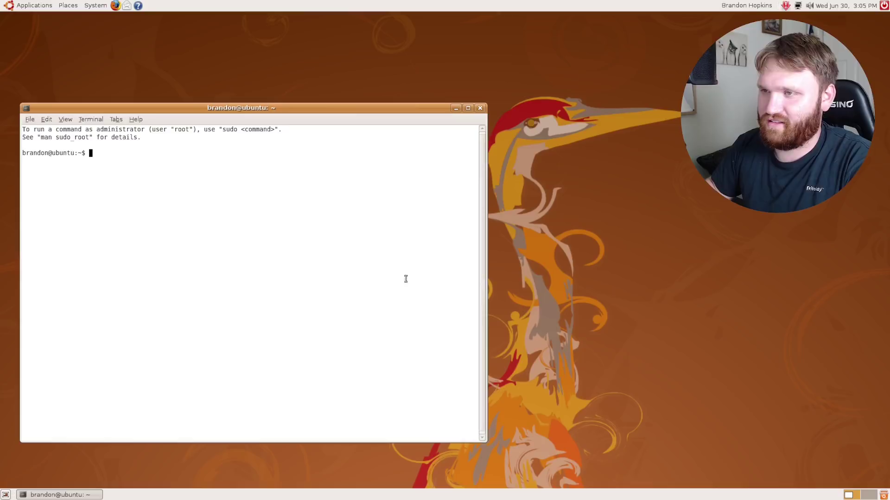
drag(209, 107, 217, 70)
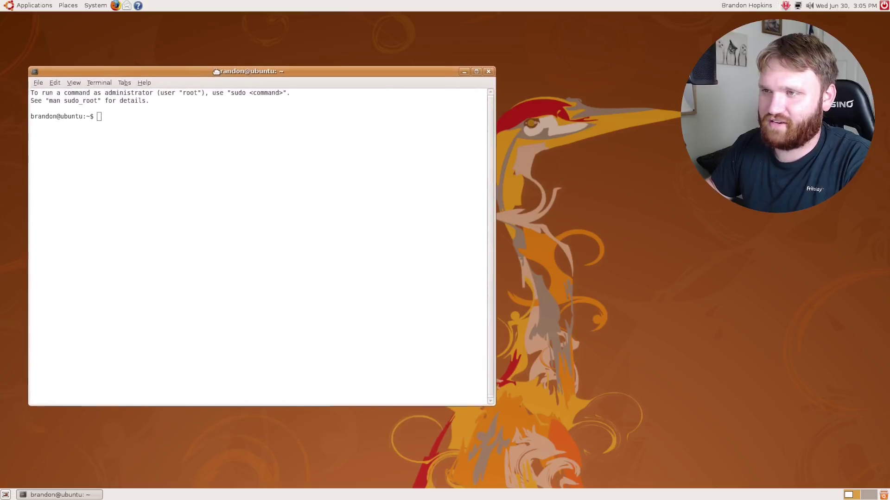
click(145, 82)
click(160, 147)
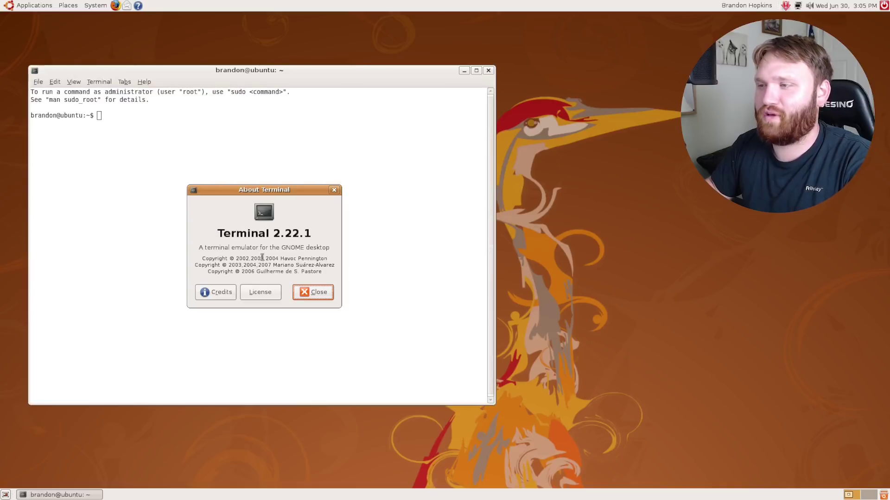
click(335, 191)
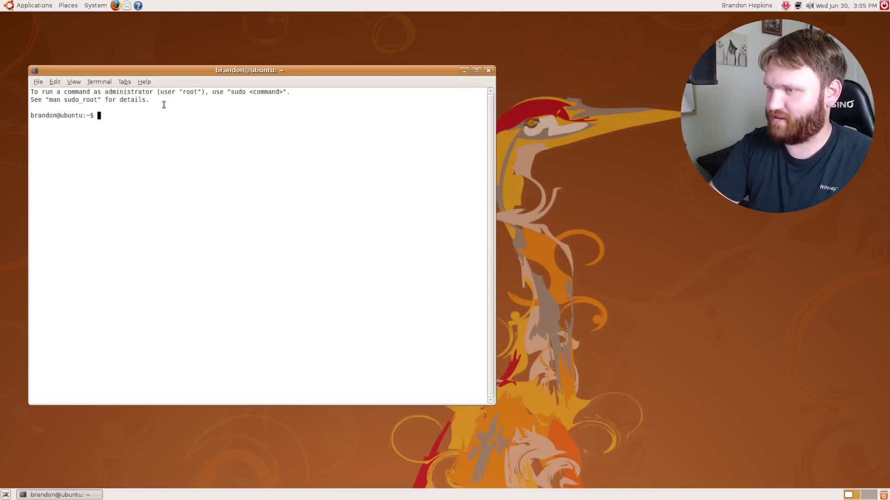
Ping techhut.tv, then stop it with Ctrl+C
text(ping)
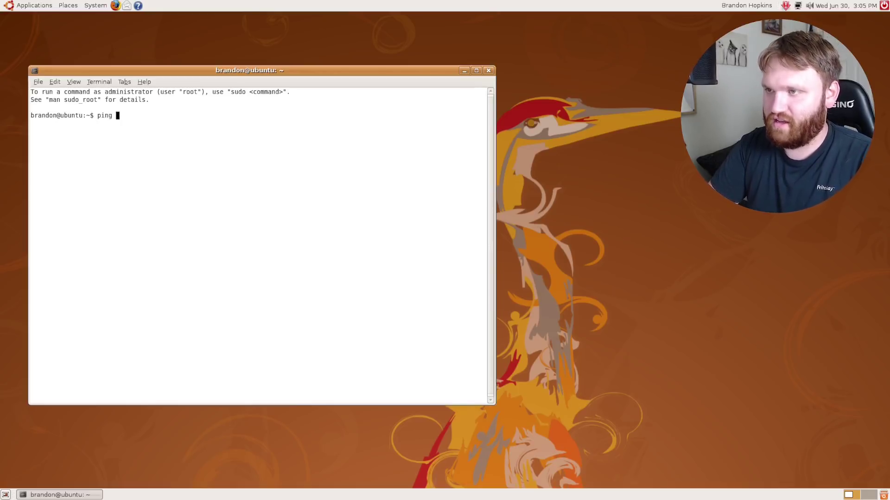
text( techhut)
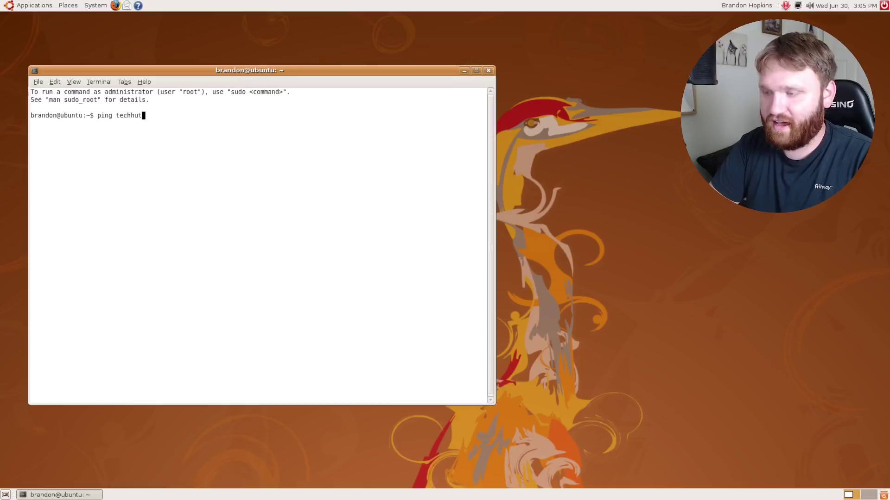
text(.tv)
key(Return)
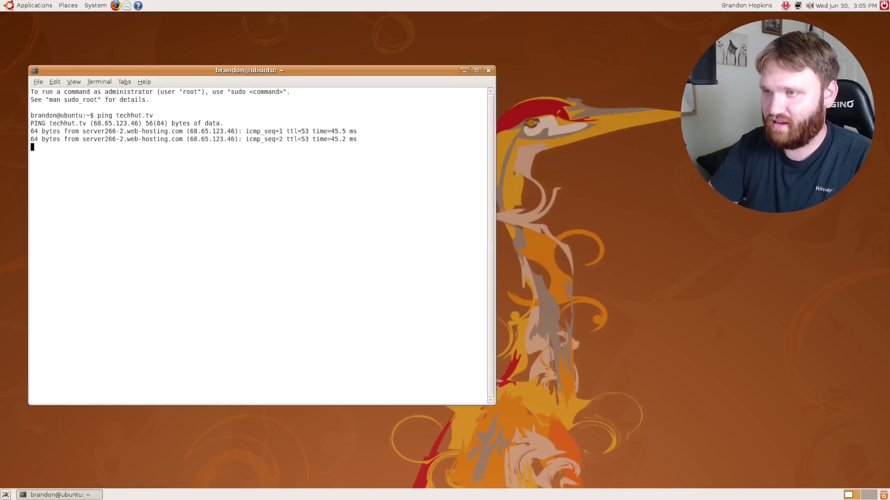
key(ctrl+c)
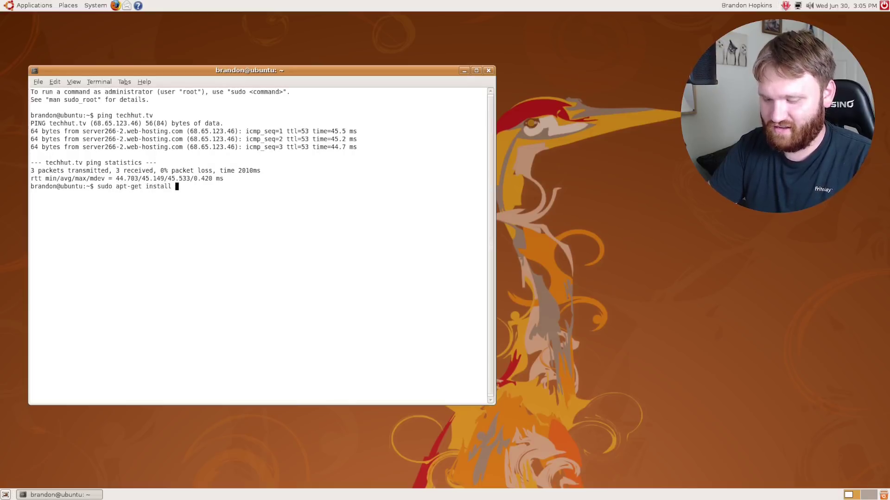
Attempt sudo installs of neofetch and a package-list update, both failing, then close the terminal
key(Return)
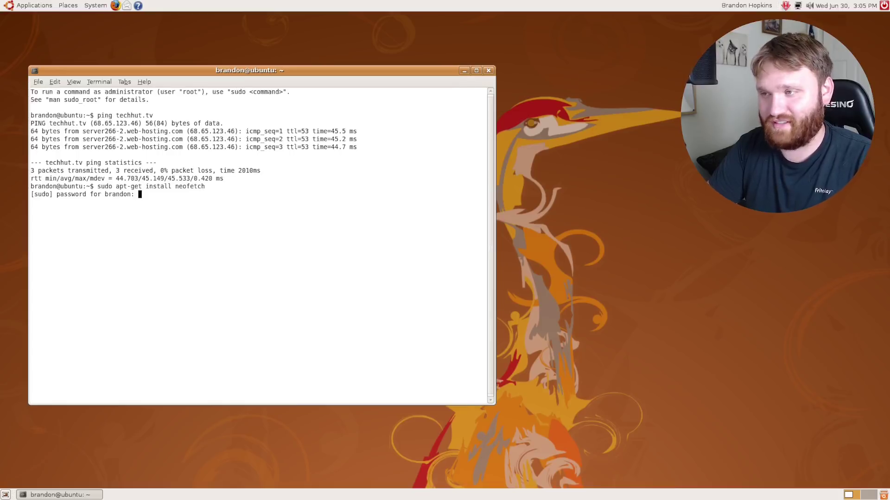
key(Return)
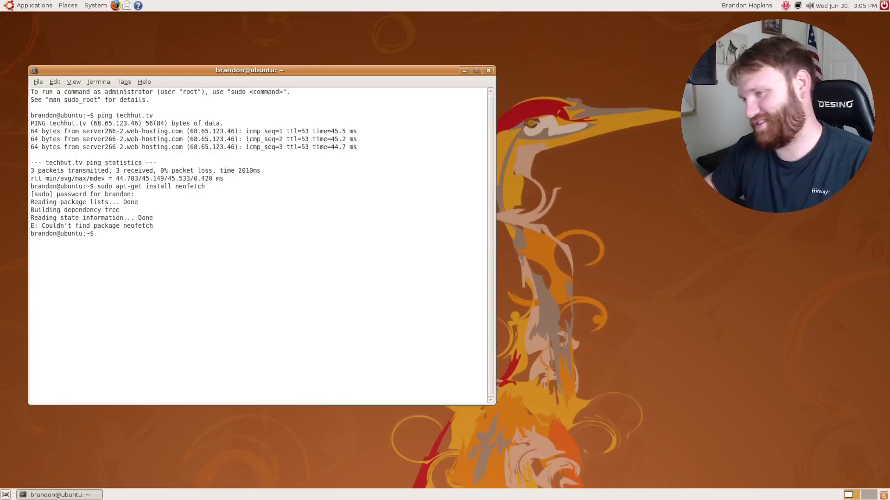
text(sudo apt-get ins)
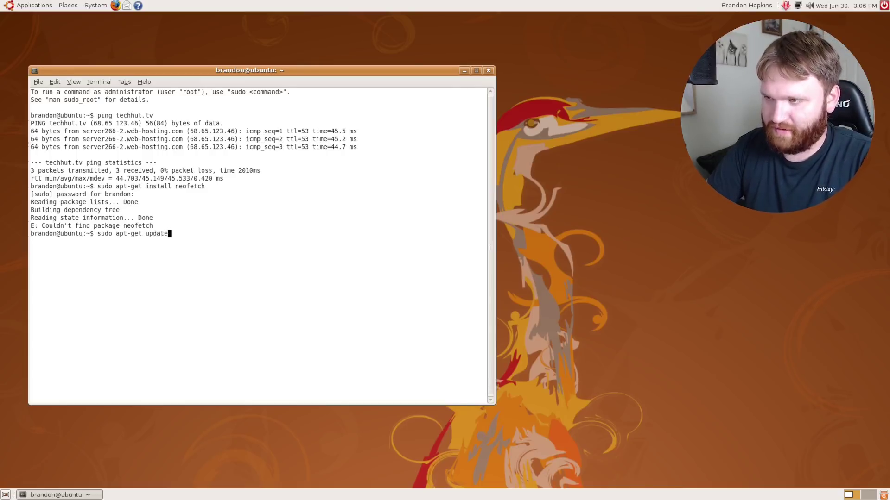
text(ate)
key(Return)
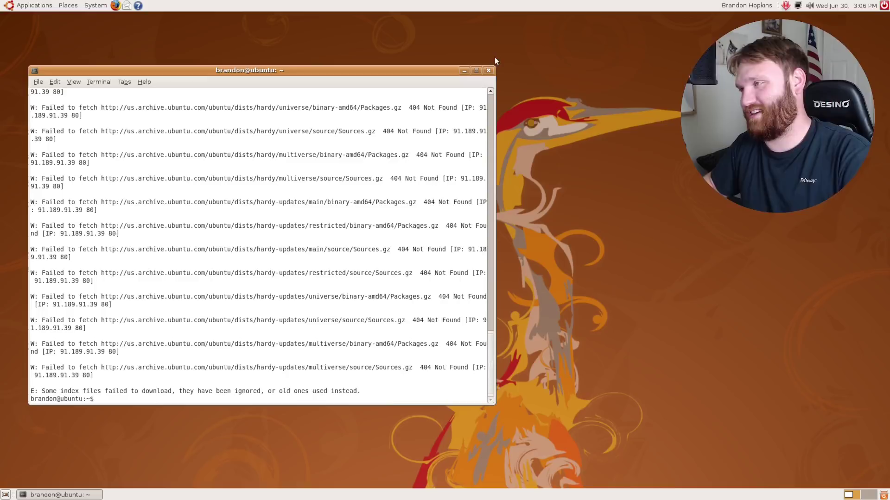
click(488, 70)
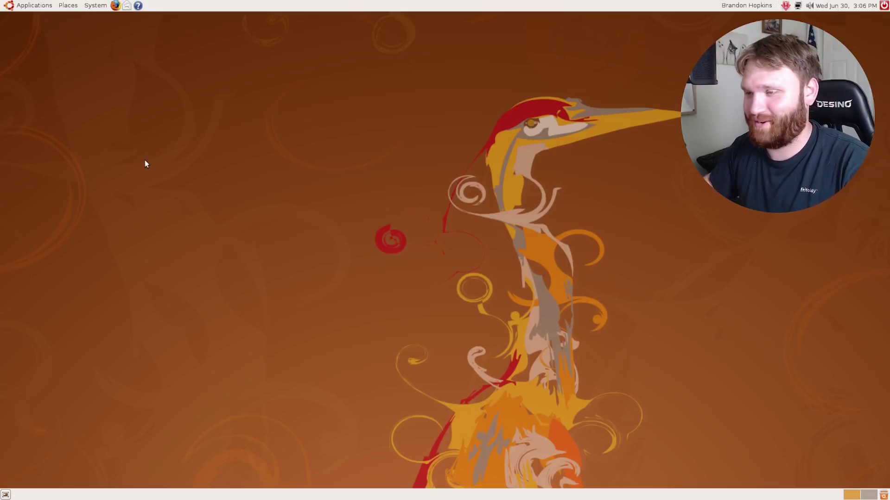
click(33, 5)
mouse_move(32, 18)
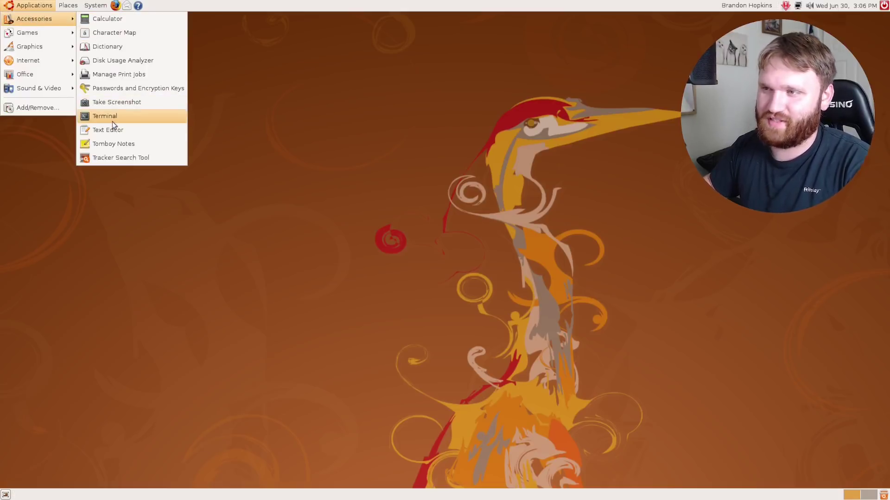
click(121, 132)
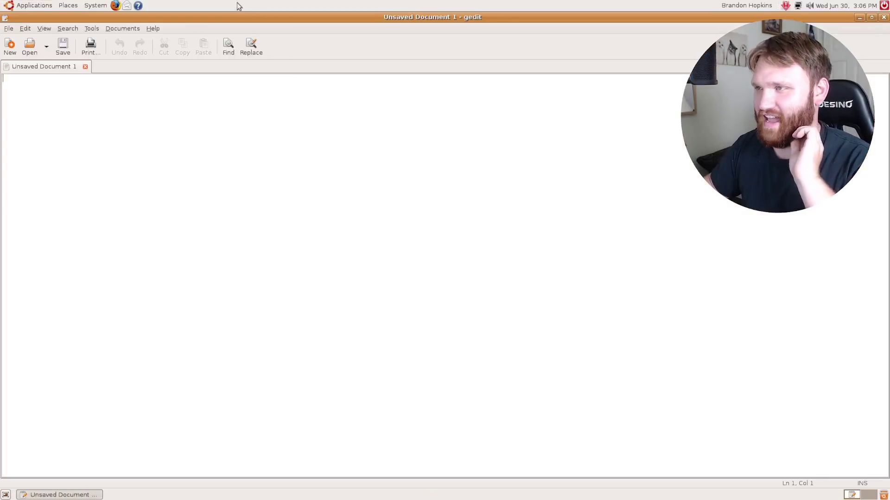
double_click(237, 16)
double_click(194, 147)
drag(76, 17, 75, 63)
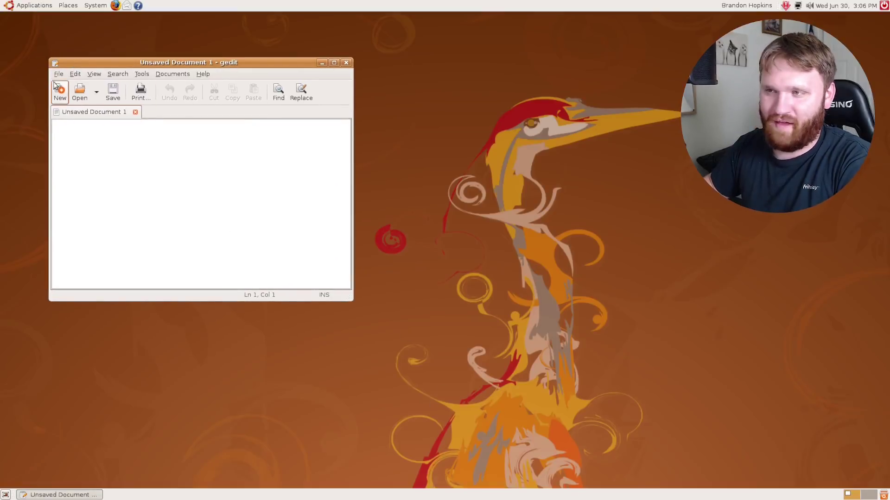
click(82, 76)
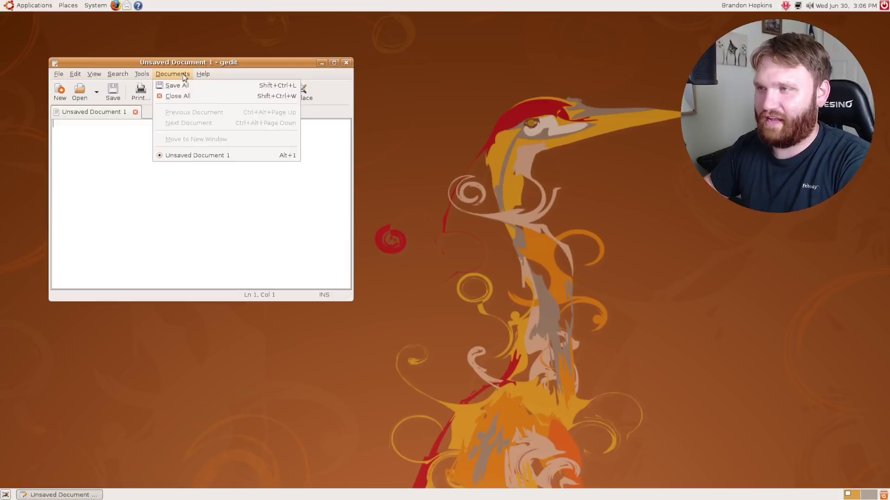
click(324, 63)
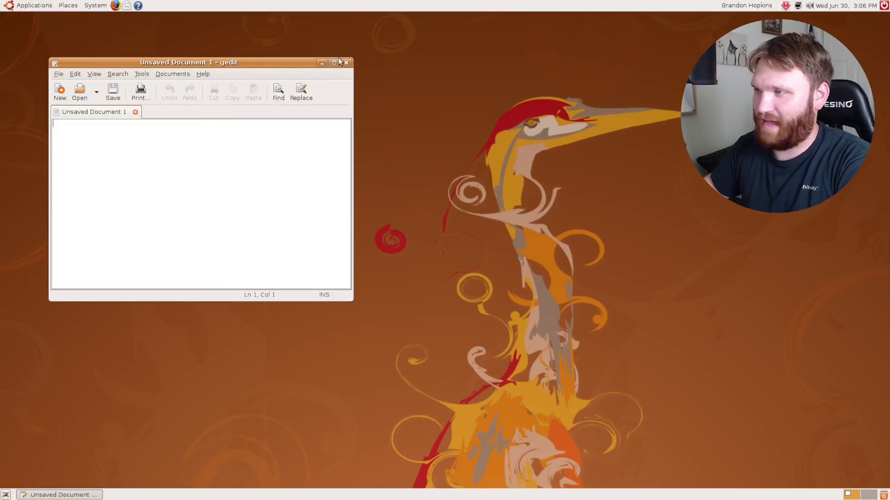
click(346, 63)
click(29, 5)
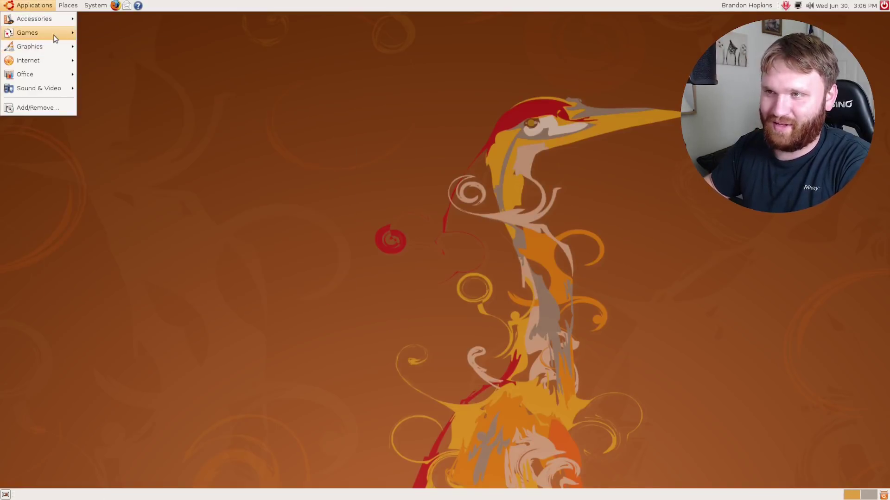
mouse_move(51, 19)
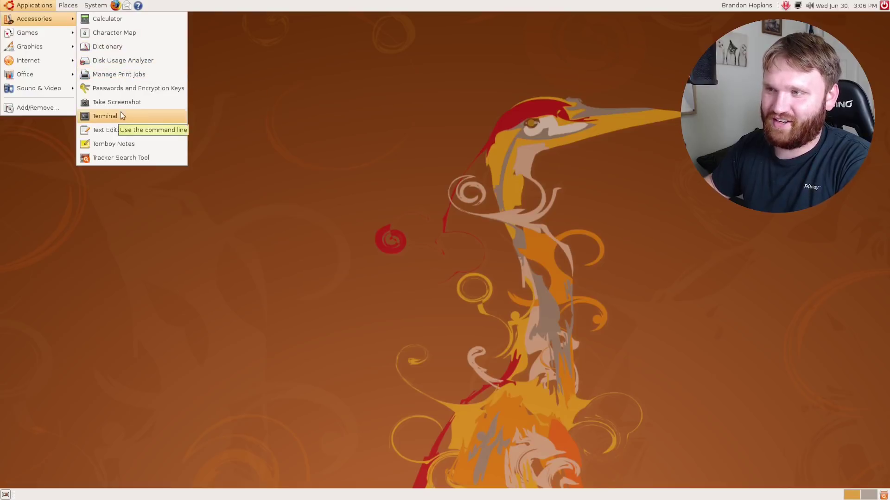
click(125, 62)
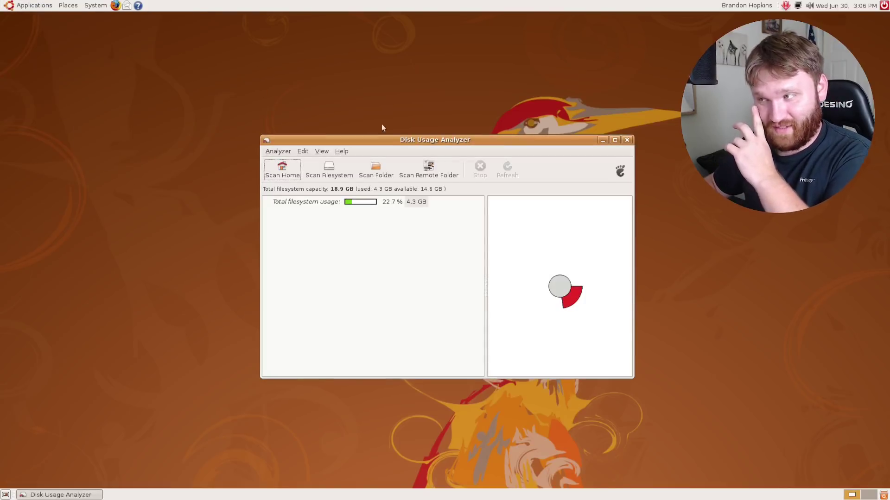
drag(540, 144, 321, 83)
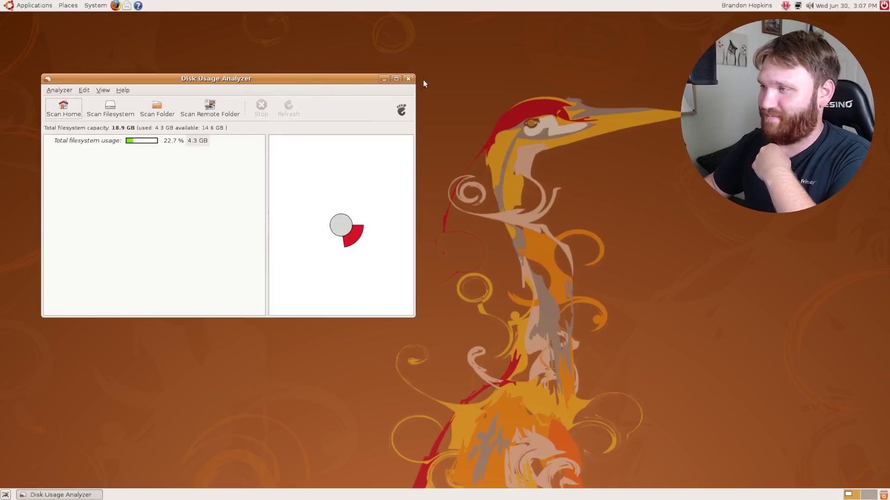
click(408, 78)
click(33, 5)
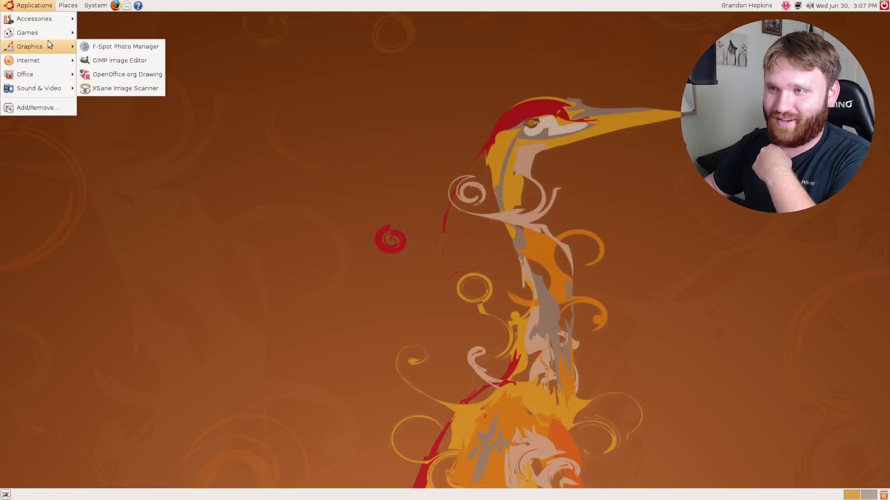
mouse_move(51, 37)
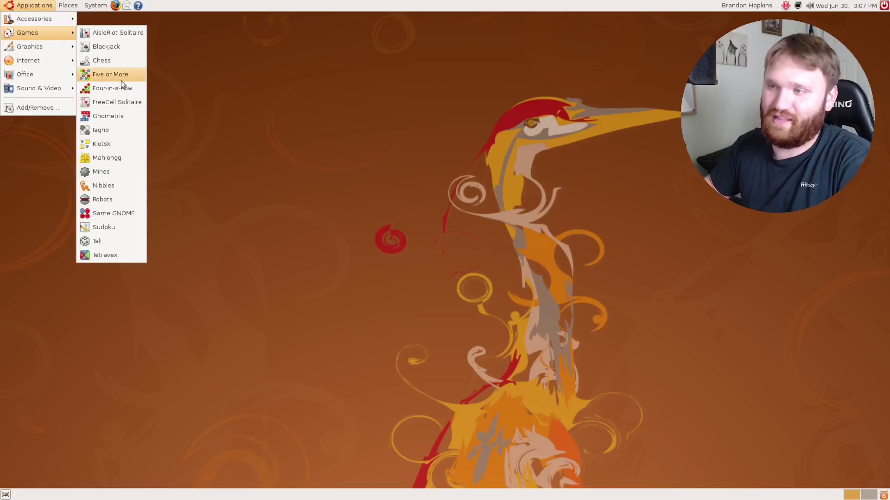
click(116, 116)
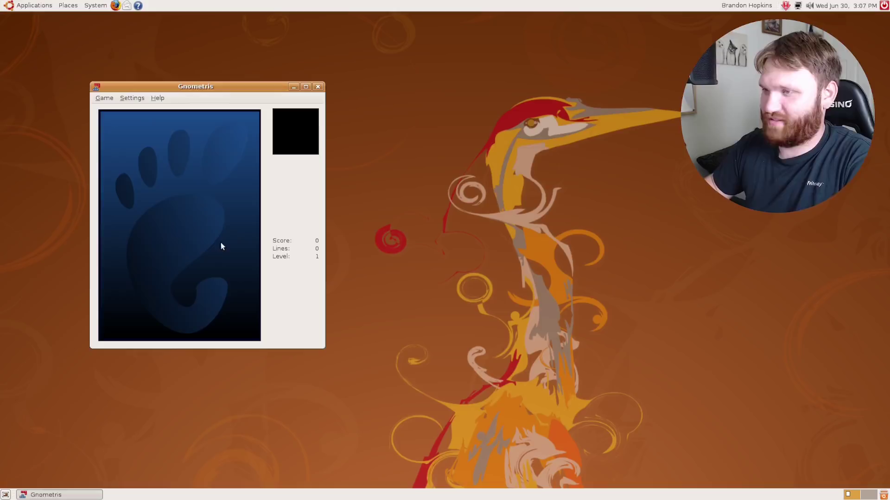
click(104, 98)
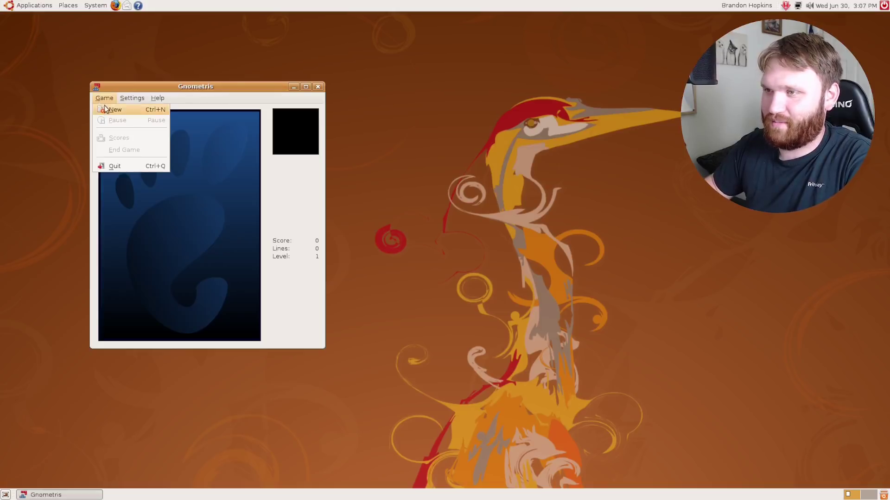
click(114, 109)
key(Down)
key(Down)
key(Down)
key(Down)
key(Down)
key(Down)
key(Down)
key(Down)
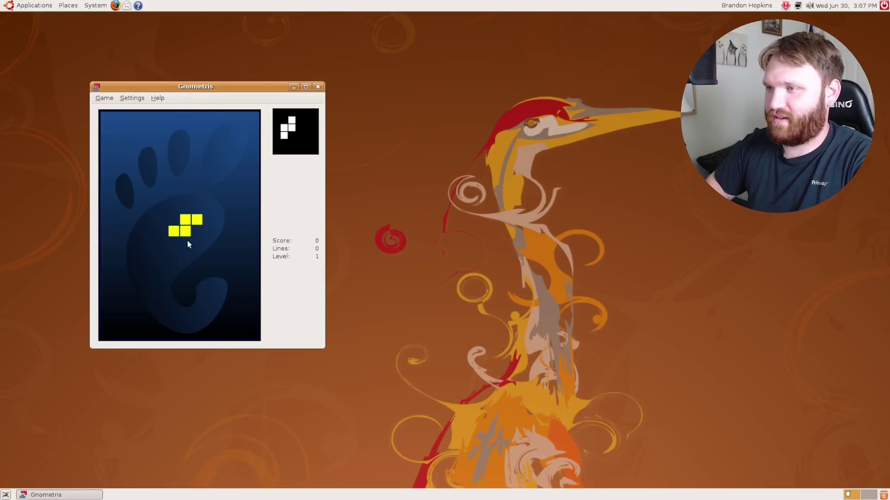
key(Down)
key(Down)
key(Down)
key(Down)
key(Down)
key(Down)
key(Down)
key(Down)
key(Left)
key(Left)
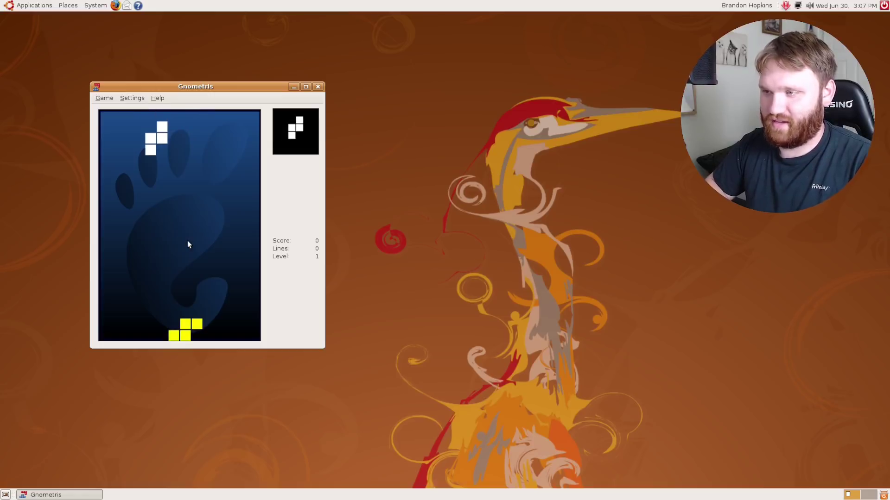
key(Right)
key(Up)
key(Up)
key(Up)
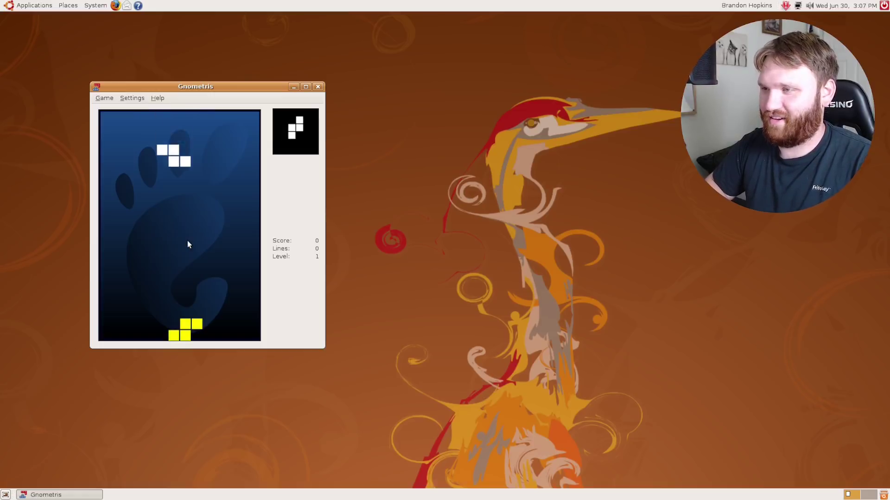
key(Left)
key(Up)
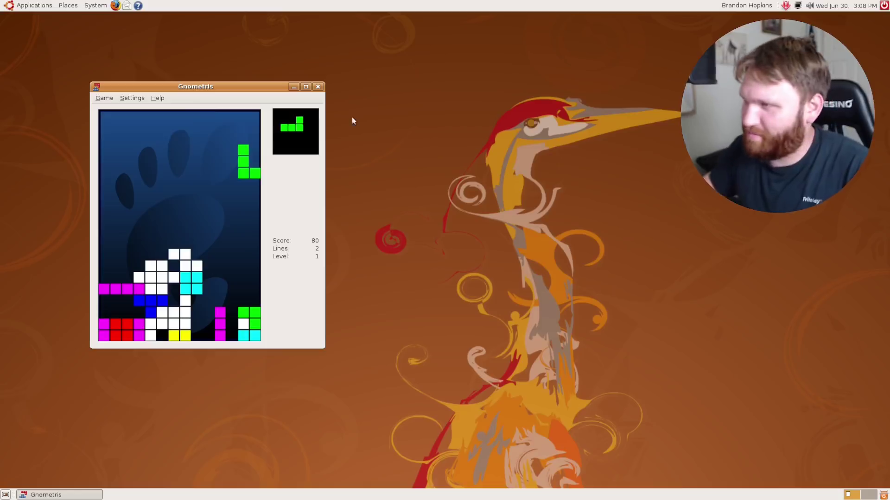
Quit Gnometris and launch the Blackjack game from the Games menu
click(318, 87)
click(24, 4)
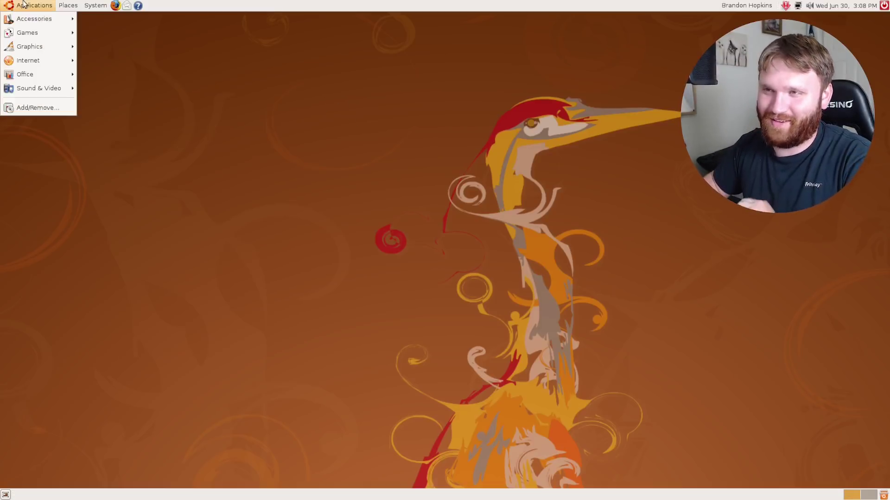
mouse_move(42, 31)
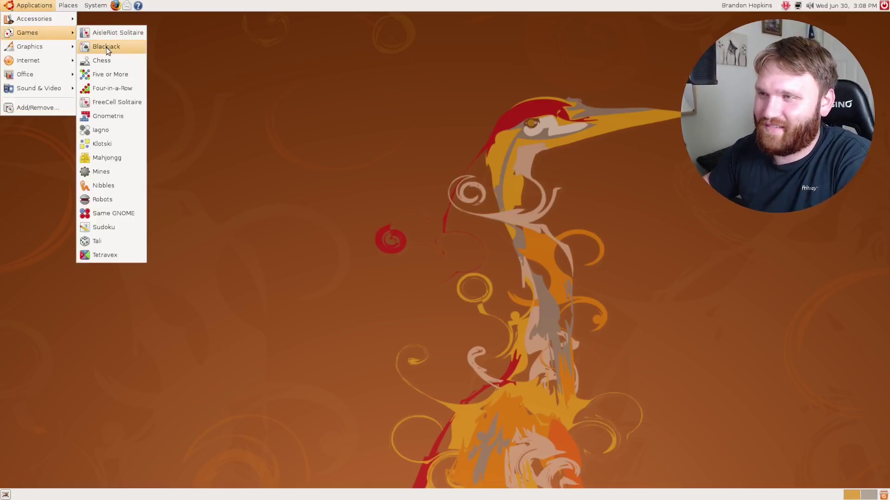
click(106, 47)
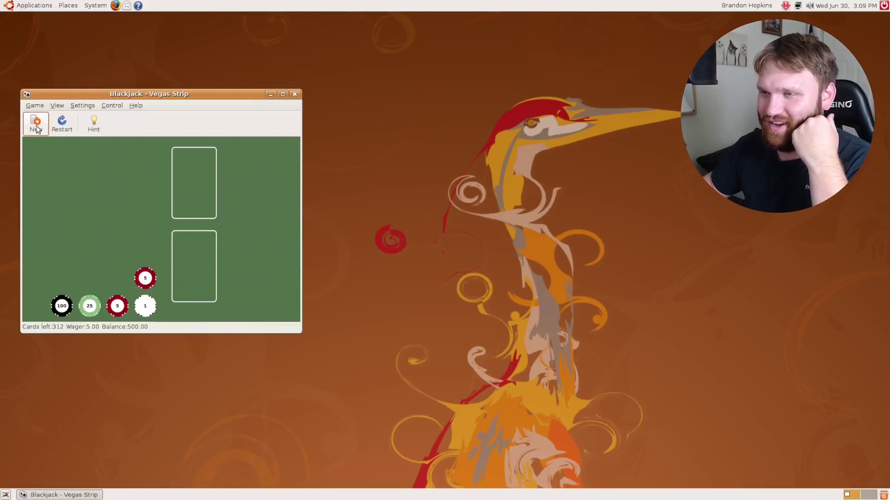
Deal a hand, hit to 21 to reach a 505 balance, then close Blackjack
click(208, 267)
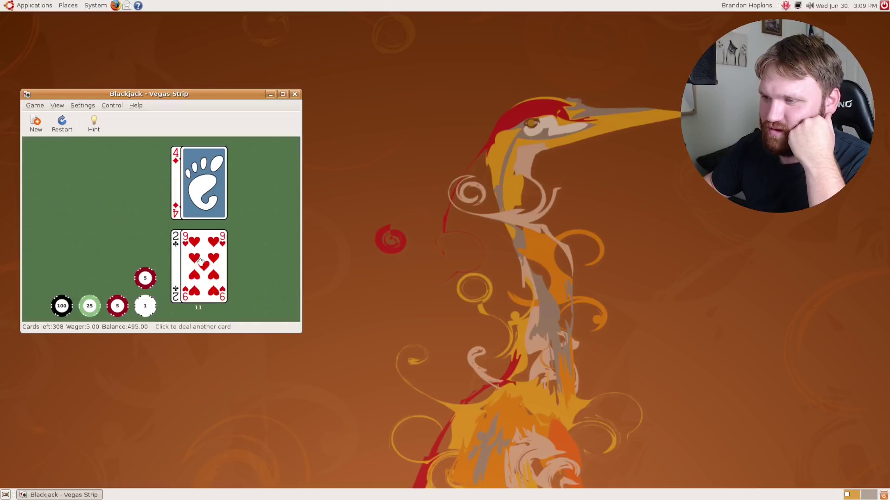
click(201, 262)
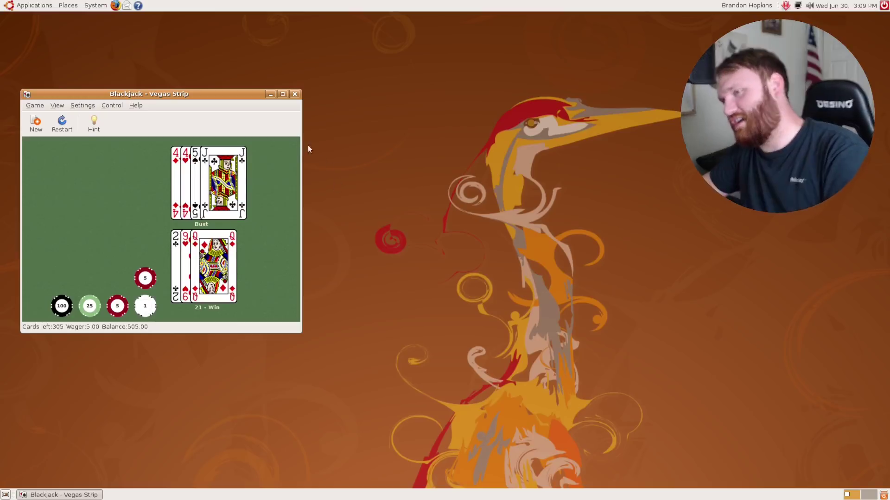
click(295, 95)
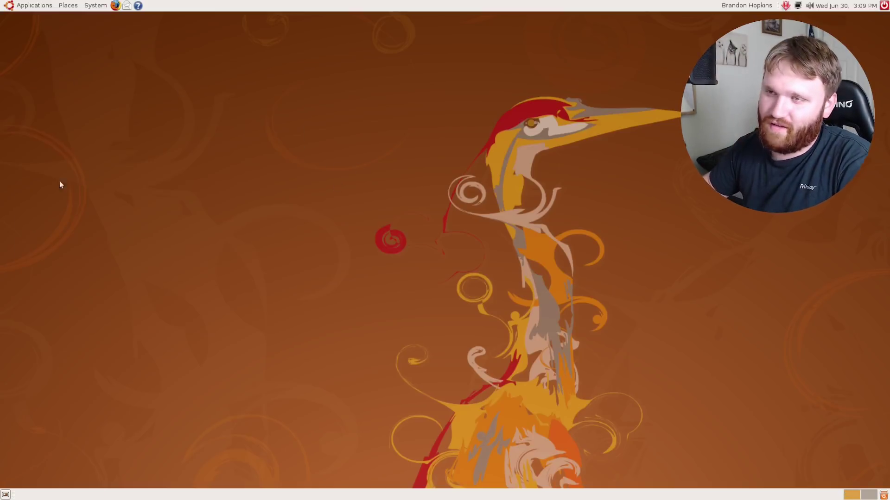
click(22, 6)
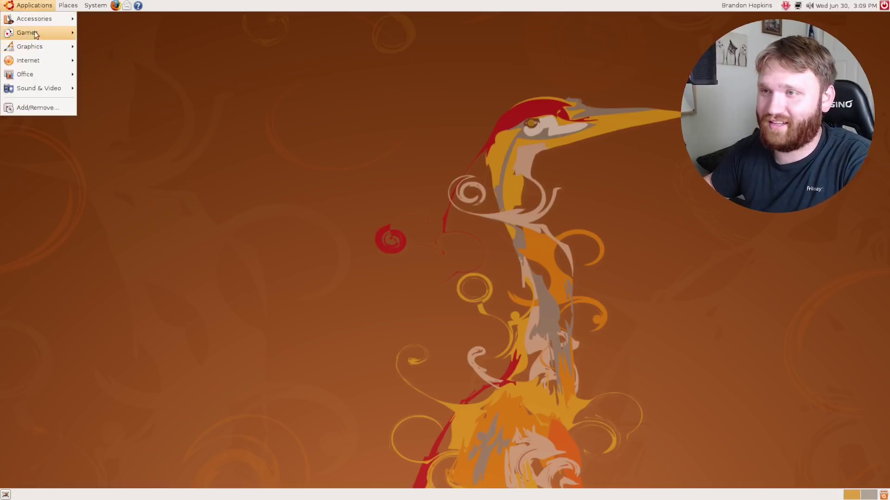
mouse_move(43, 20)
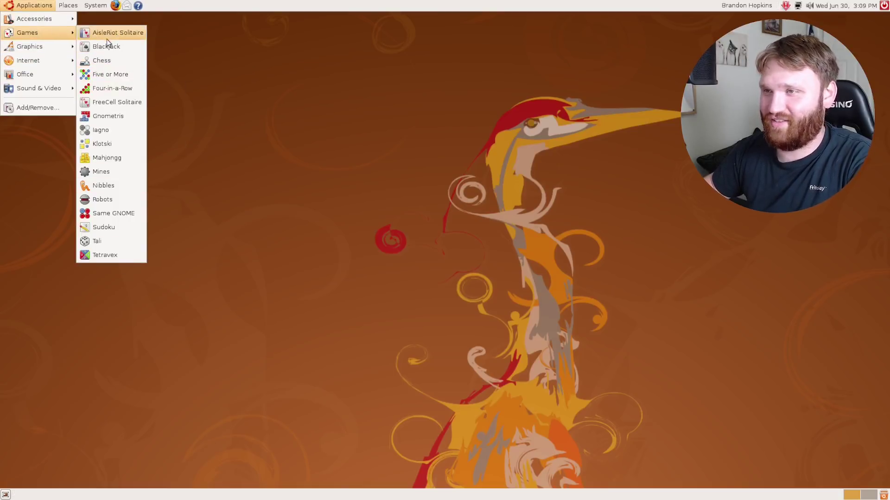
mouse_move(49, 49)
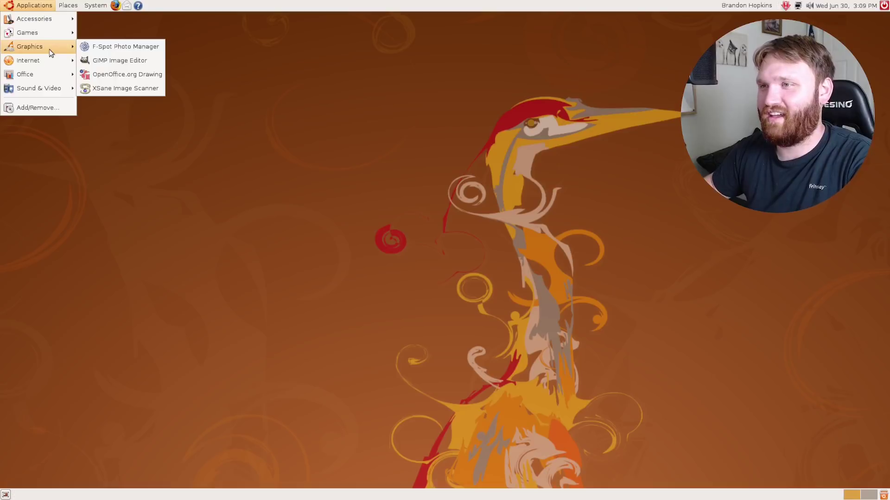
click(121, 60)
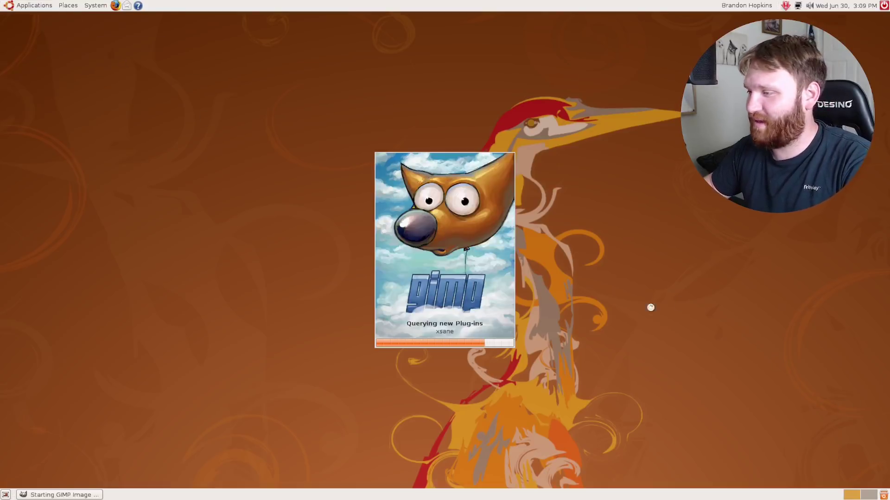
click(485, 285)
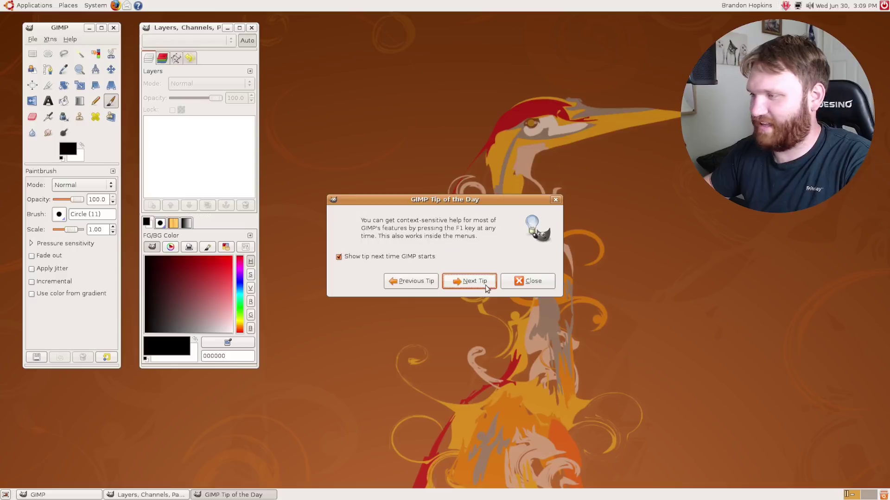
click(485, 285)
click(485, 285)
click(521, 284)
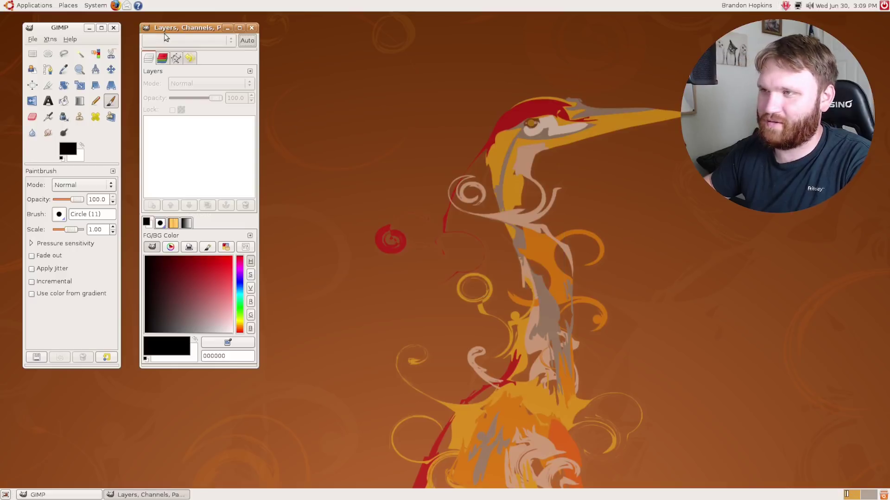
drag(176, 28, 576, 34)
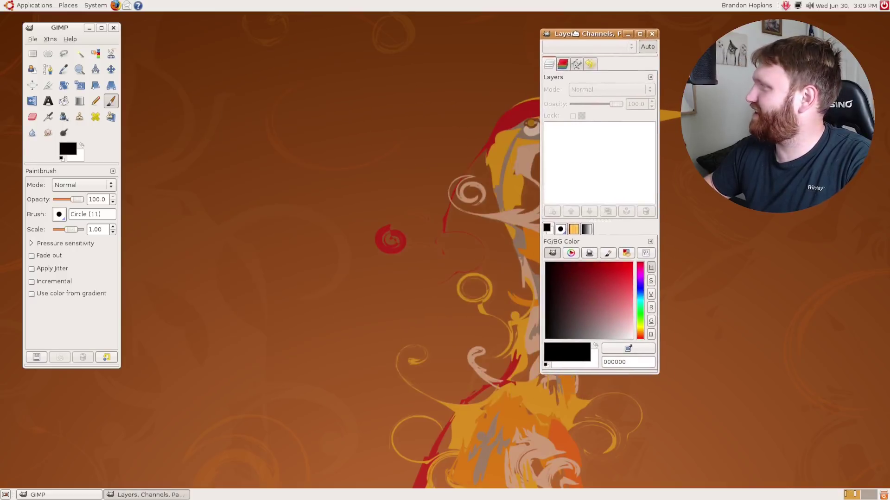
drag(64, 30, 37, 4)
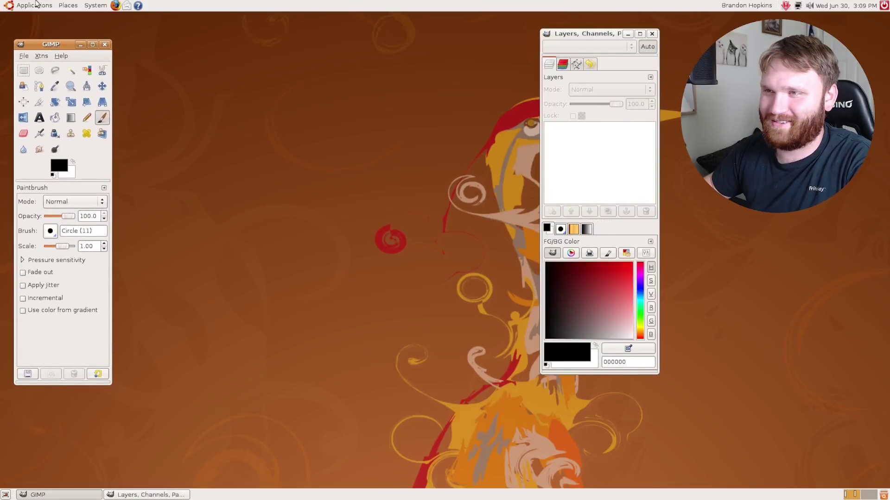
click(24, 56)
click(29, 73)
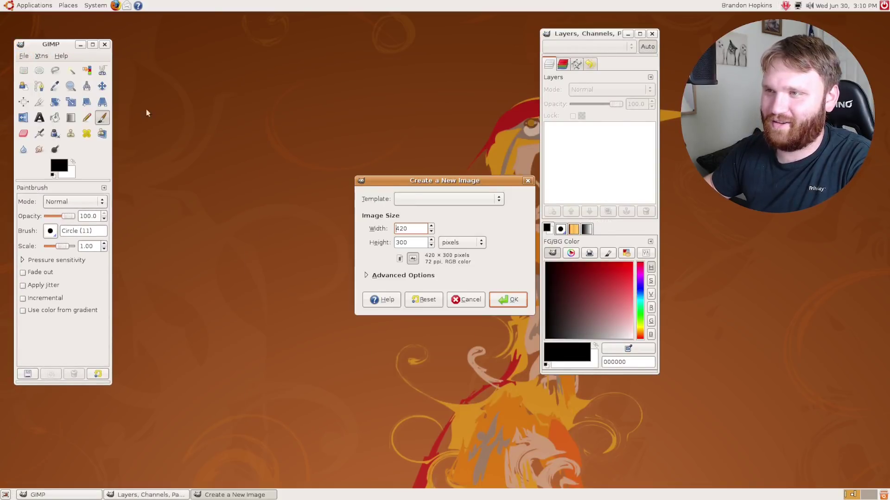
click(513, 302)
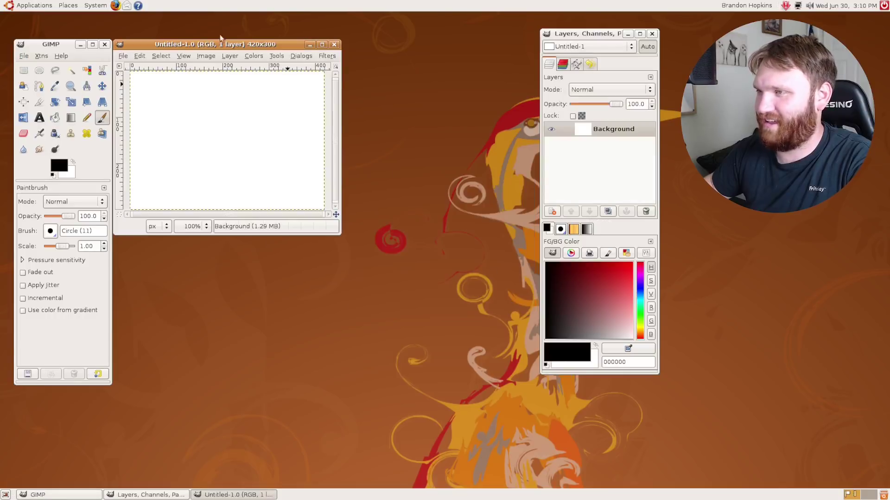
drag(221, 44, 283, 82)
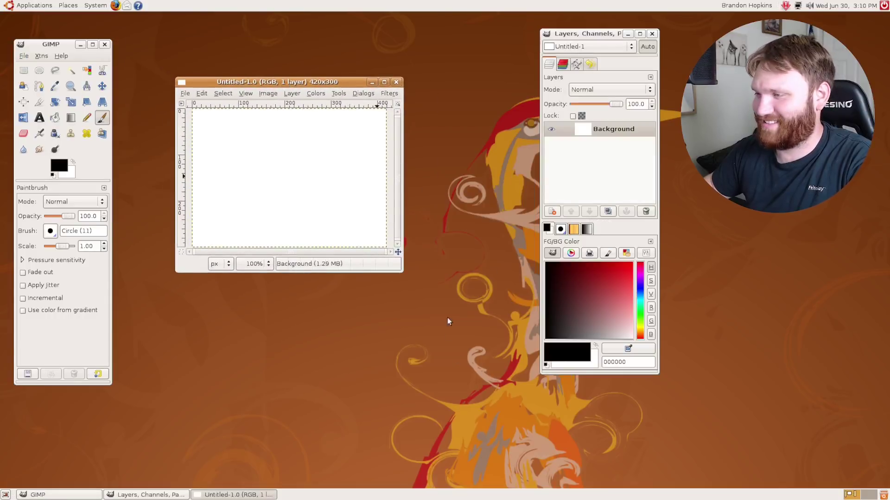
drag(402, 272, 495, 395)
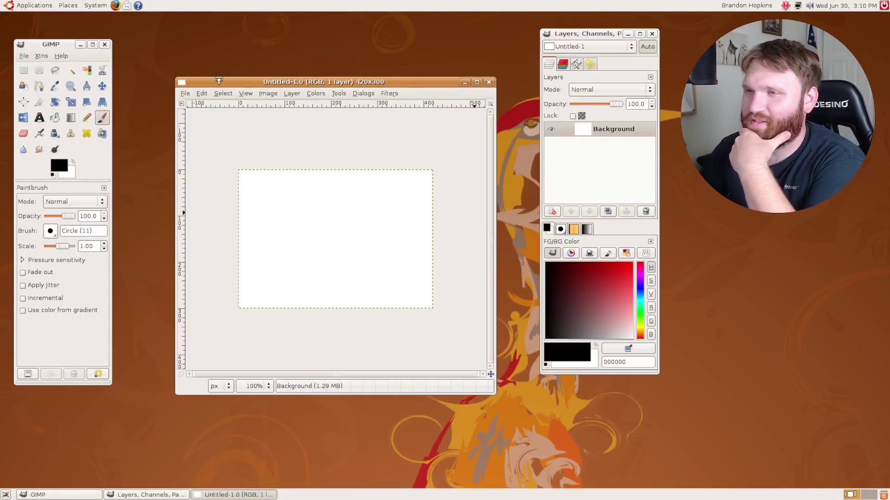
click(487, 83)
click(652, 34)
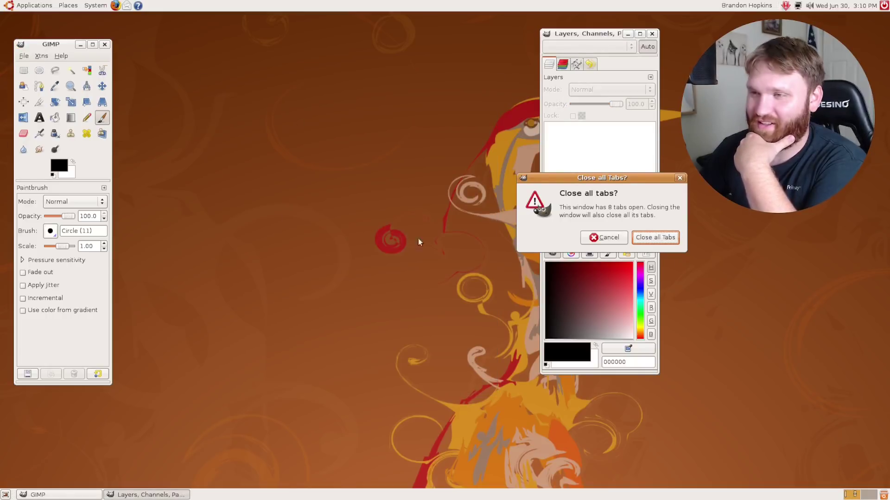
click(670, 239)
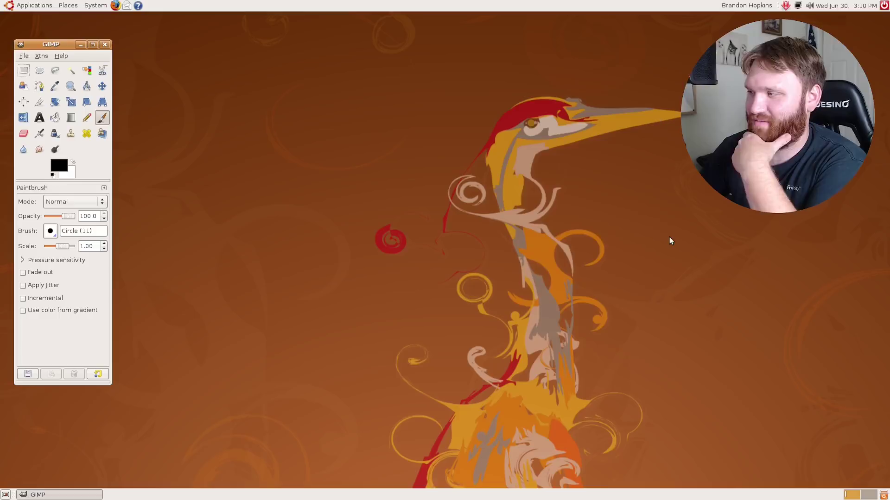
click(105, 45)
Launch Ekiga Softphone from Applications > Internet
click(37, 7)
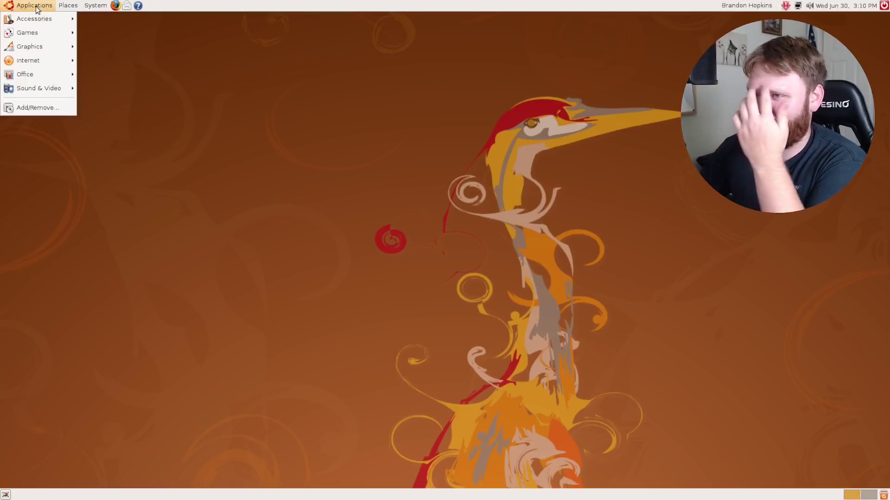
mouse_move(37, 46)
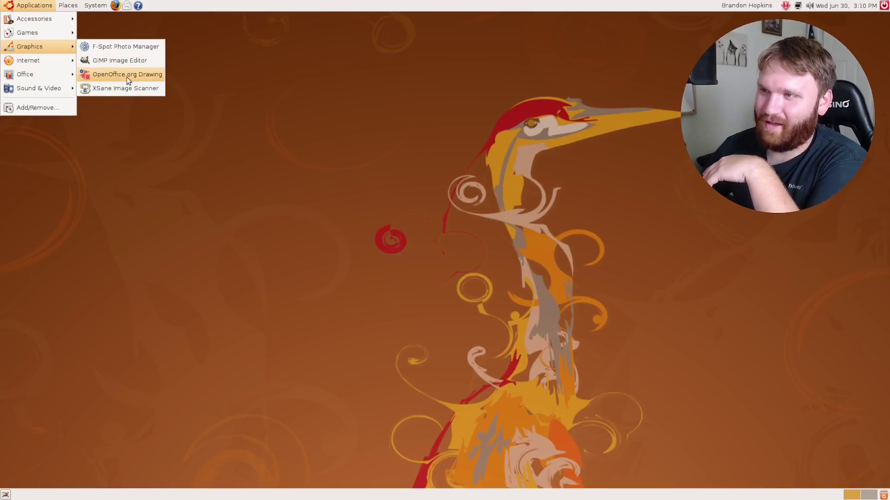
mouse_move(51, 60)
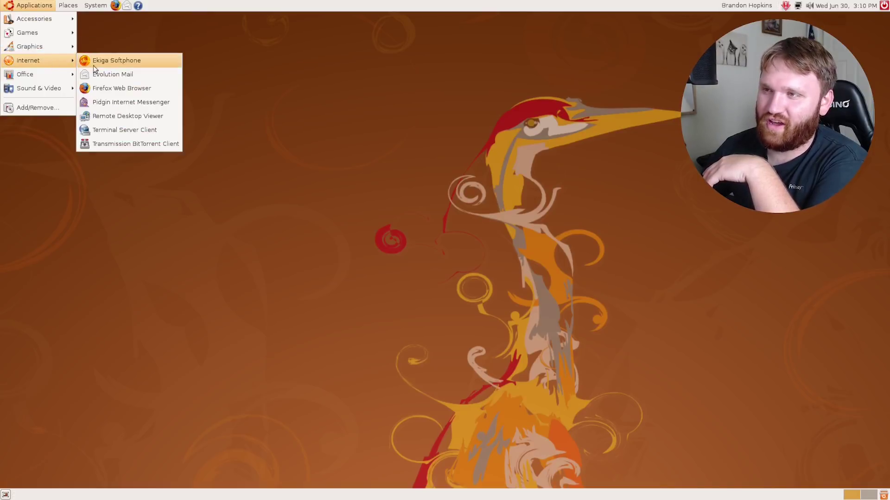
click(132, 63)
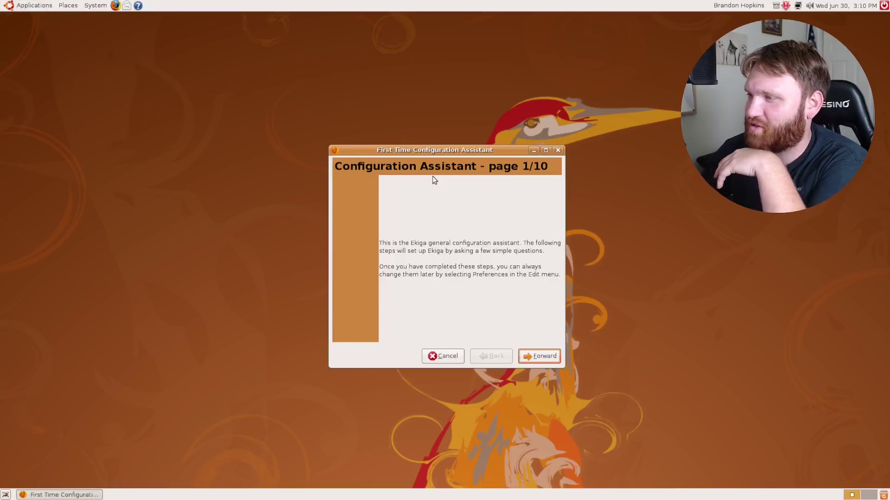
Dismiss the Ekiga setup assistant and move the main window to the upper left
drag(448, 151, 202, 67)
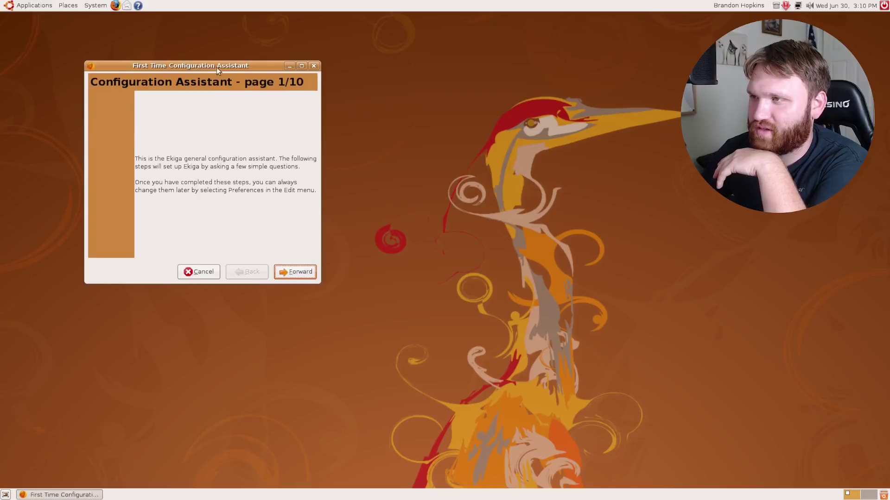
key(Return)
key(Return)
click(314, 65)
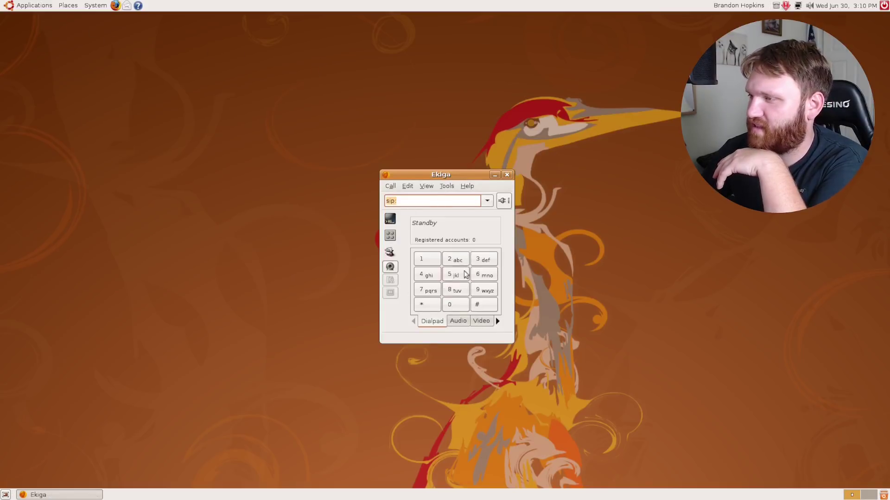
drag(467, 174, 161, 73)
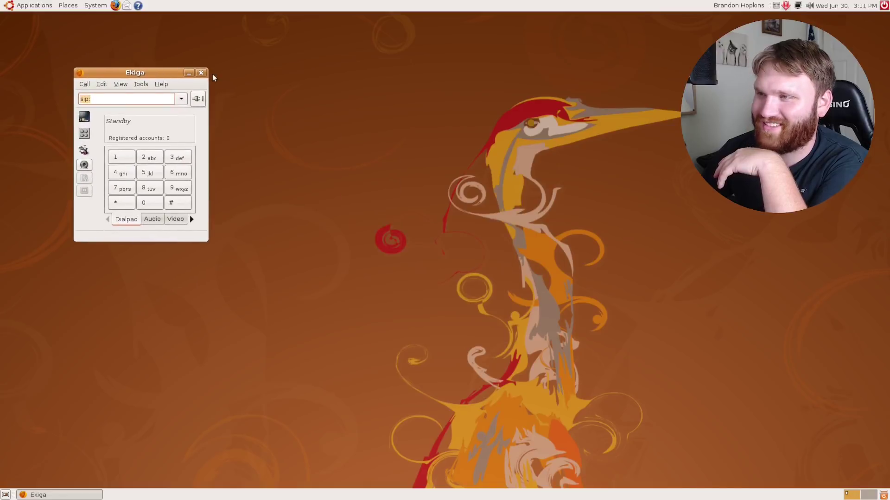
Launch Firefox and dismiss both secure connection error alerts
click(9, 6)
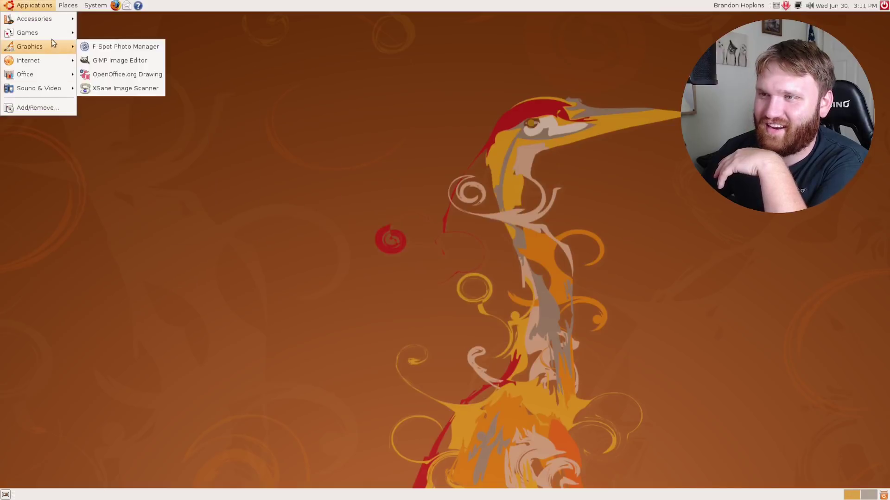
mouse_move(52, 60)
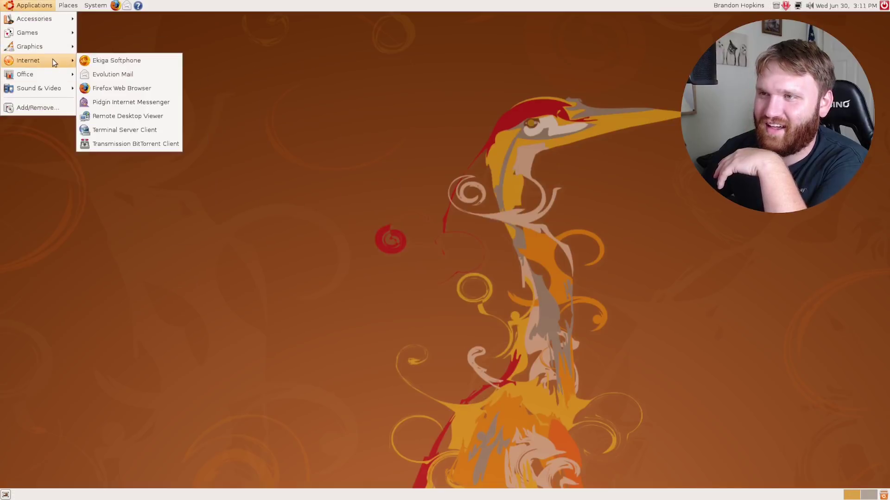
click(123, 91)
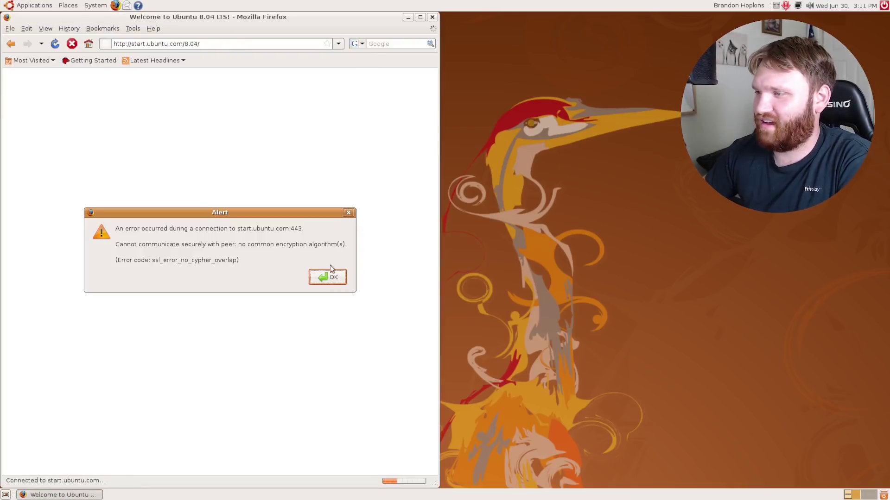
click(329, 277)
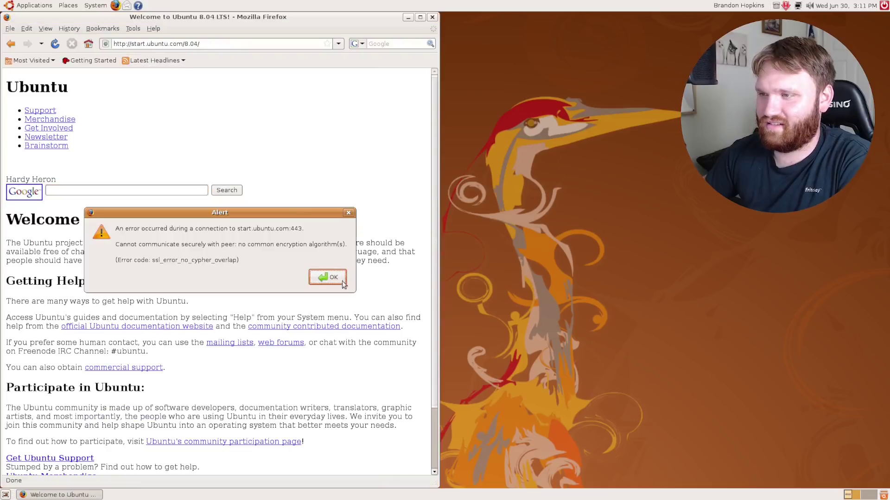
click(324, 277)
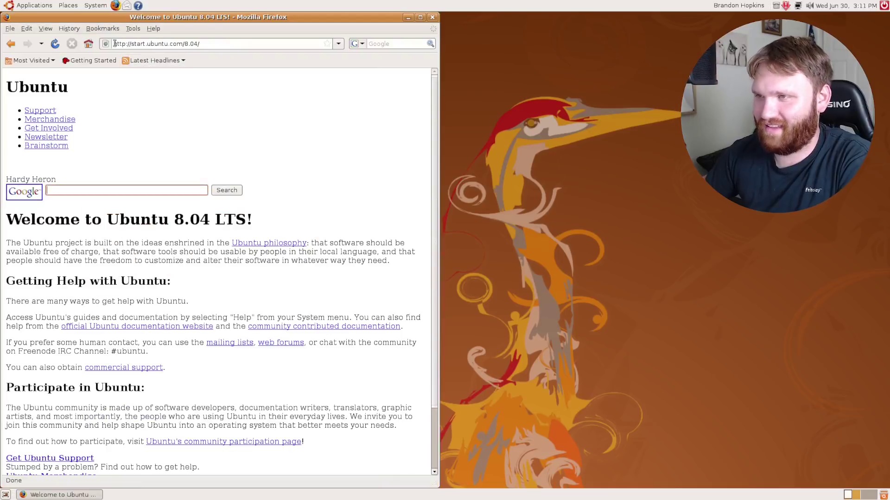
View the About Mozilla Firefox dialog showing version 3.0.17, then close it
click(151, 28)
click(162, 131)
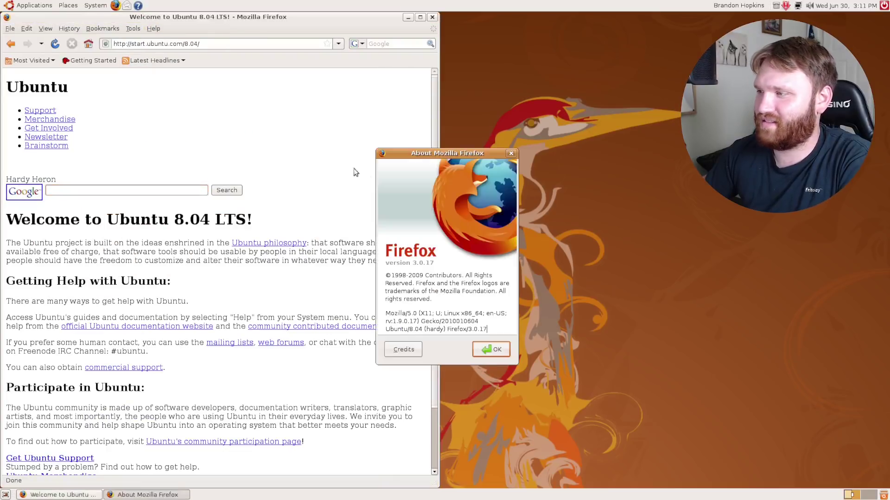
drag(434, 155, 404, 64)
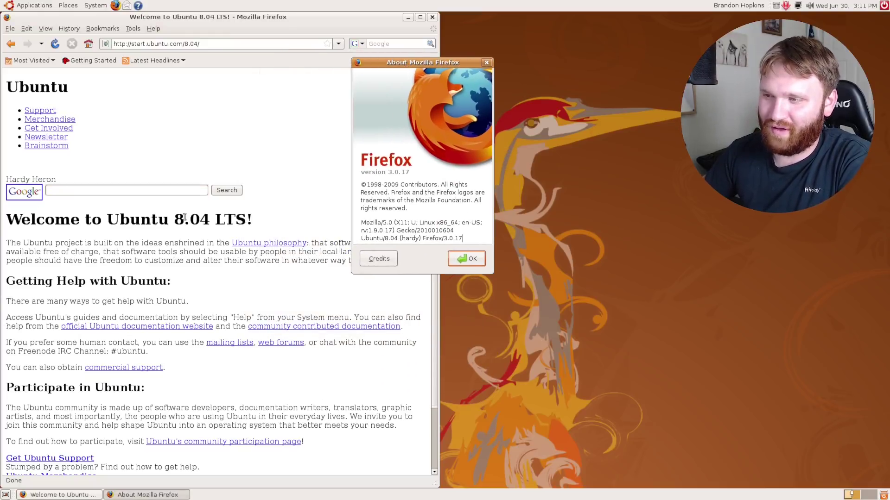
click(227, 302)
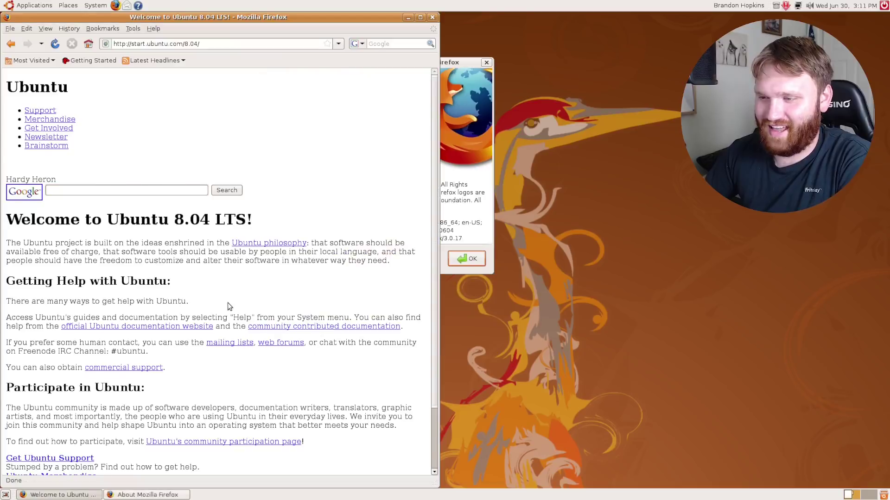
scroll(228, 302, down, 3)
scroll(229, 299, up, 3)
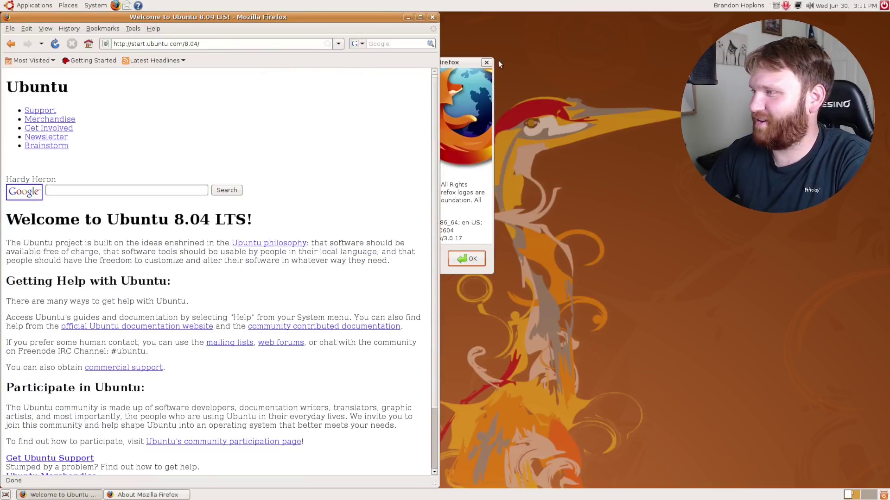
click(486, 62)
Close Firefox, browse the Office and Sound & Video menus, then launch Add/Remove Applications
click(432, 18)
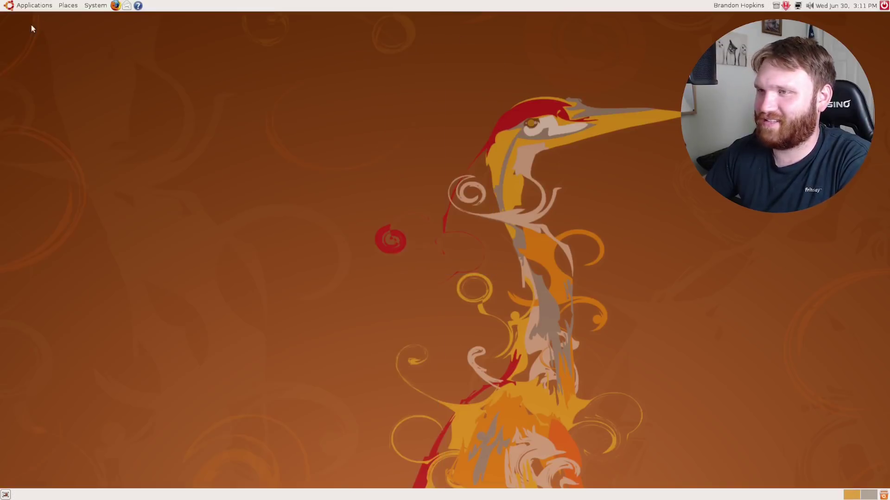
click(14, 6)
mouse_move(64, 61)
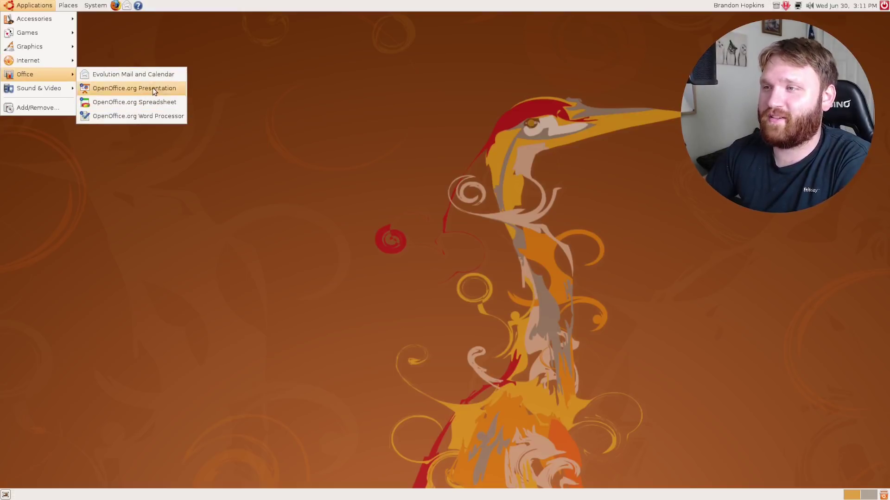
mouse_move(53, 88)
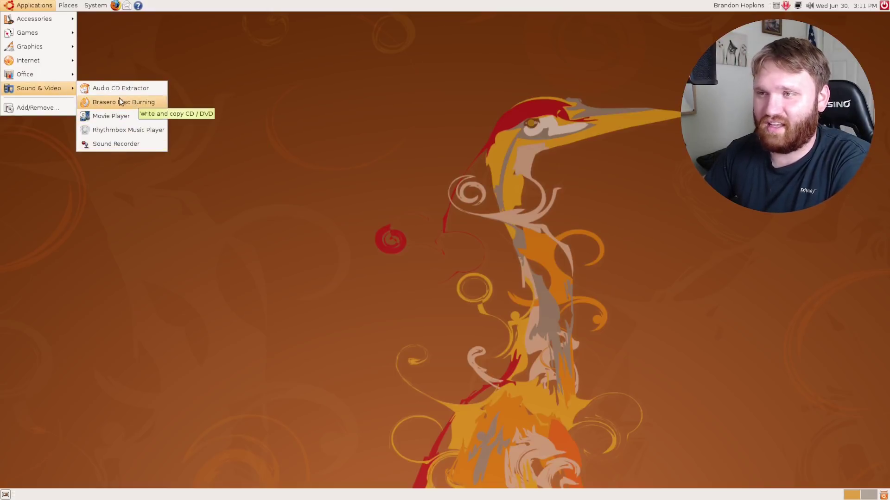
click(34, 108)
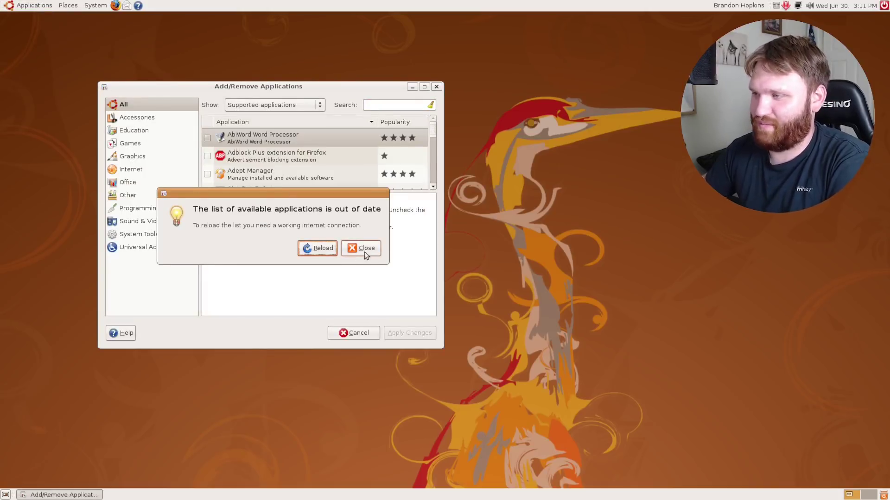
Reload the application list with the administrator password and dismiss the repository download error
click(317, 248)
text(***)
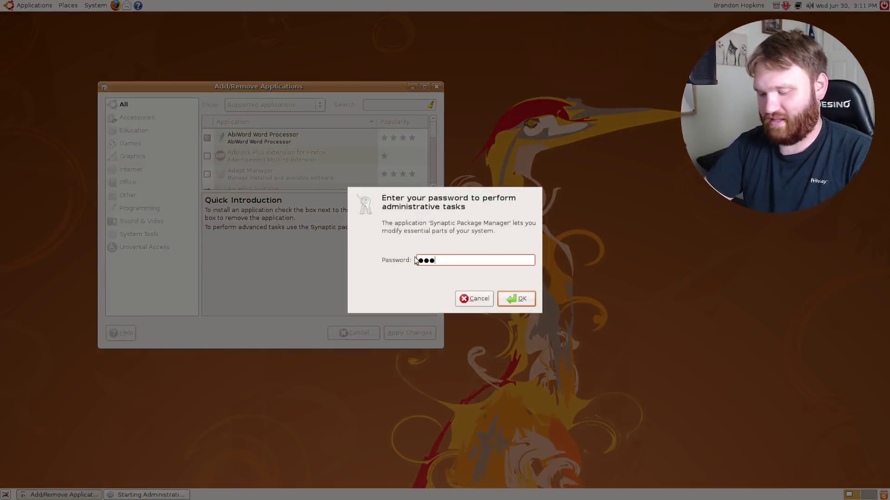
text(****)
key(Return)
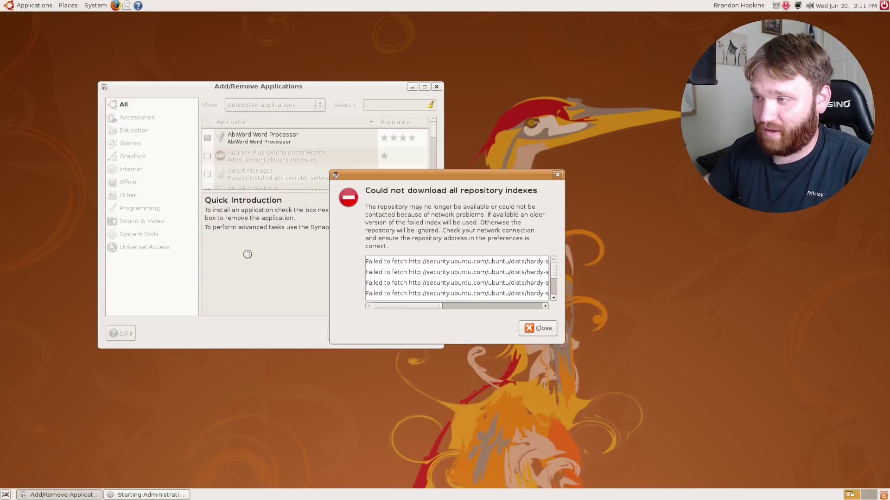
click(550, 330)
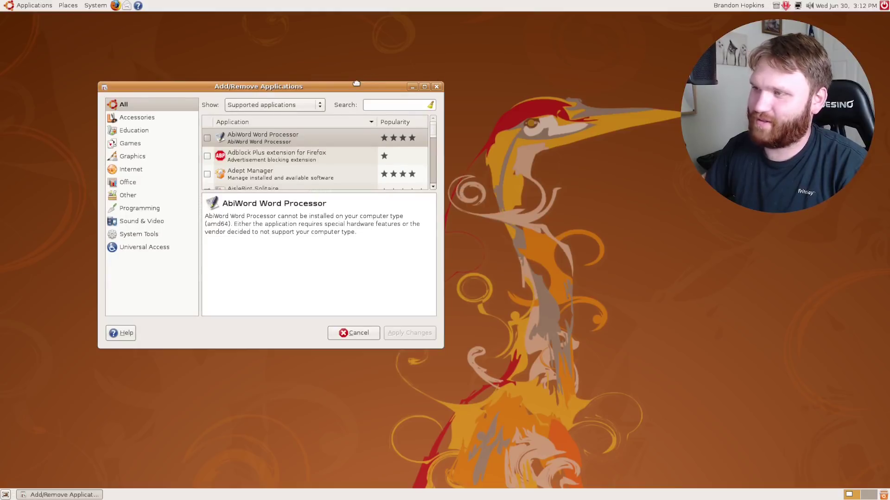
Move the Add/Remove Applications window higher, make it taller, and scroll down the list
drag(356, 83, 356, 42)
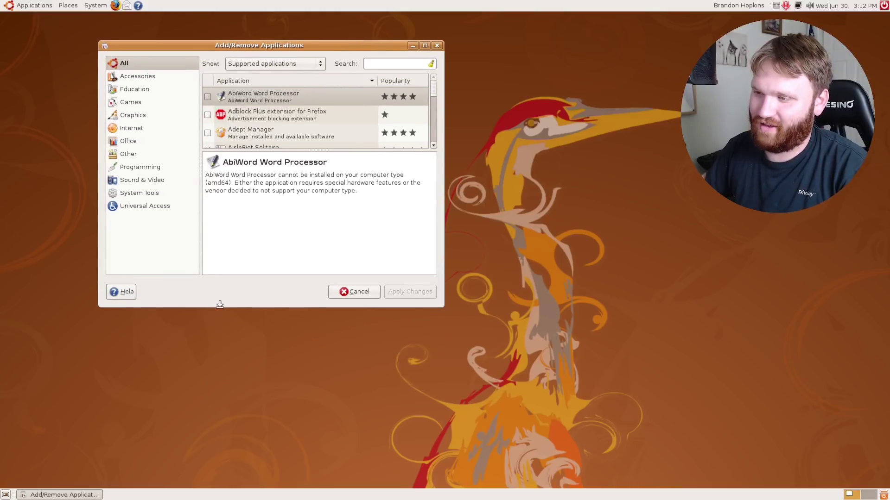
drag(219, 305, 191, 447)
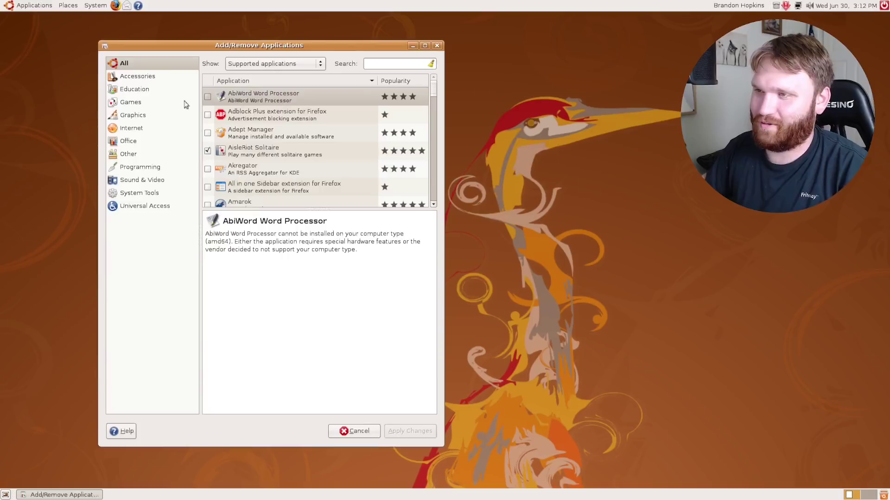
scroll(280, 164, down, 5)
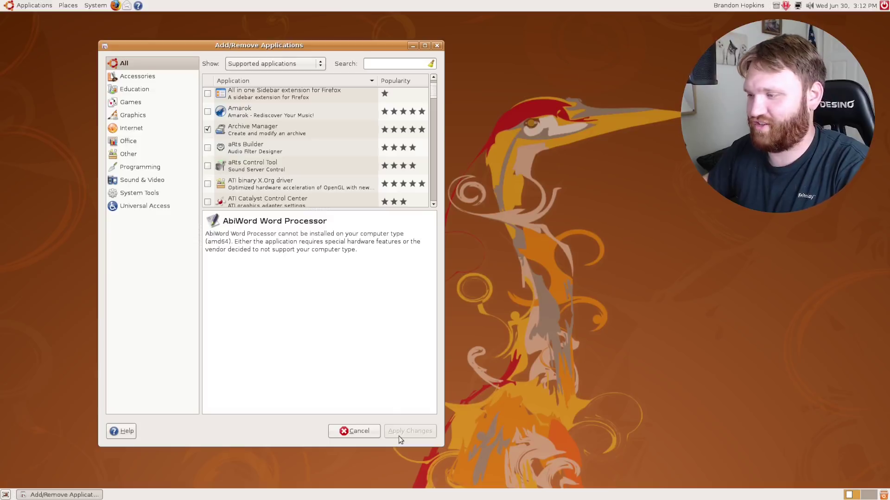
scroll(346, 187, down, 5)
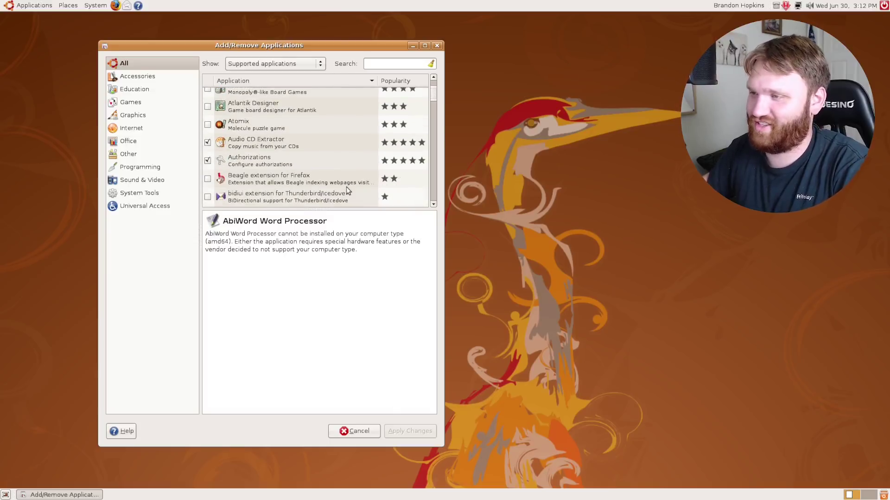
scroll(295, 162, down, 15)
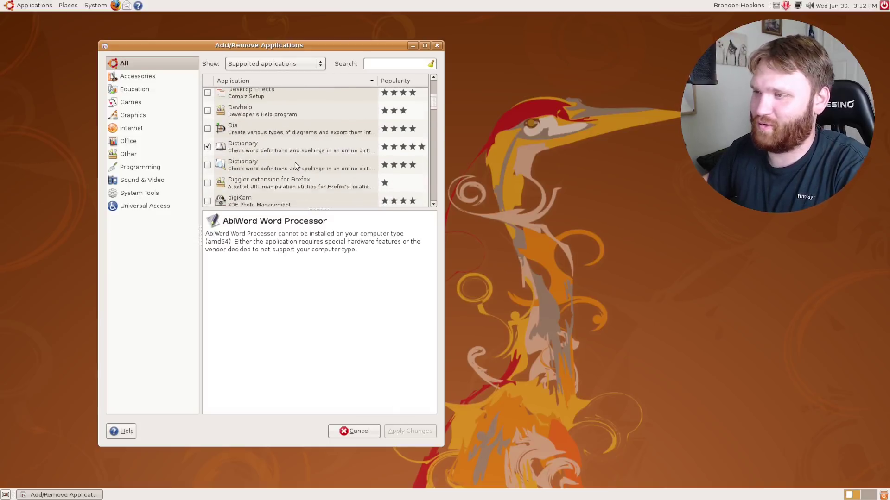
scroll(295, 162, down, 3)
scroll(294, 163, up, 2)
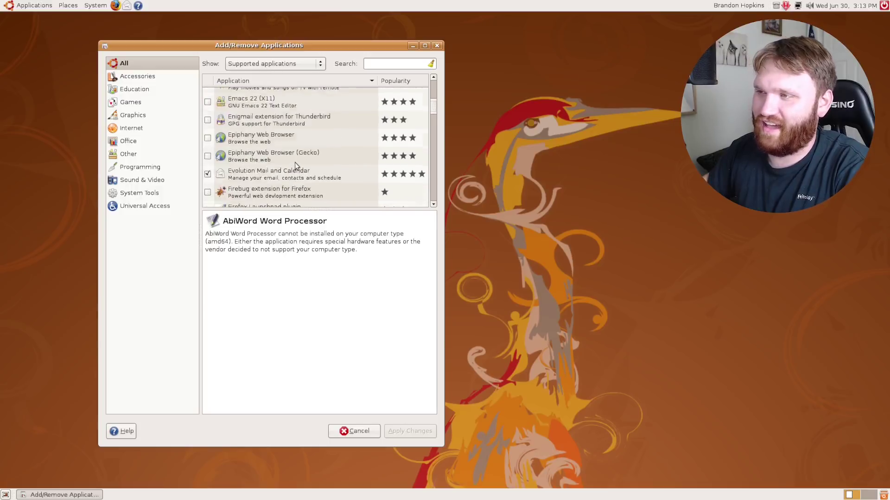
scroll(295, 162, down, 2)
scroll(295, 162, down, 6)
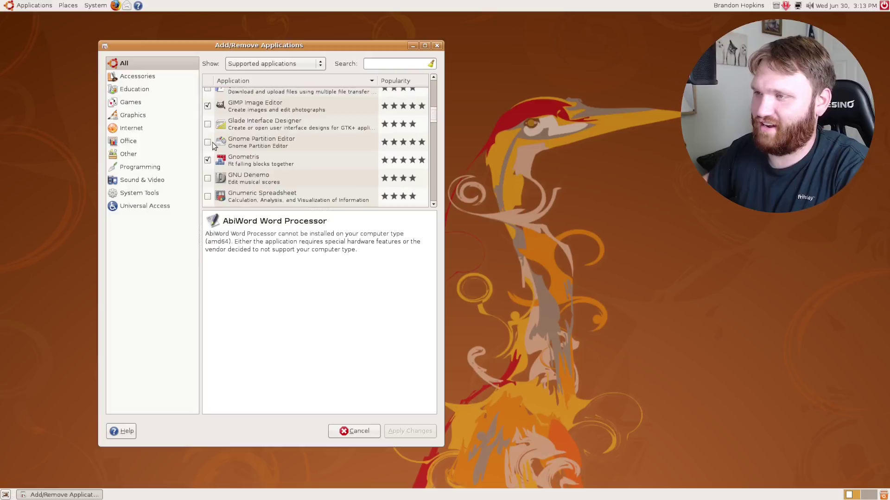
Mark Gnome Partition Editor for installation, enable supported software, then close the tool
click(207, 142)
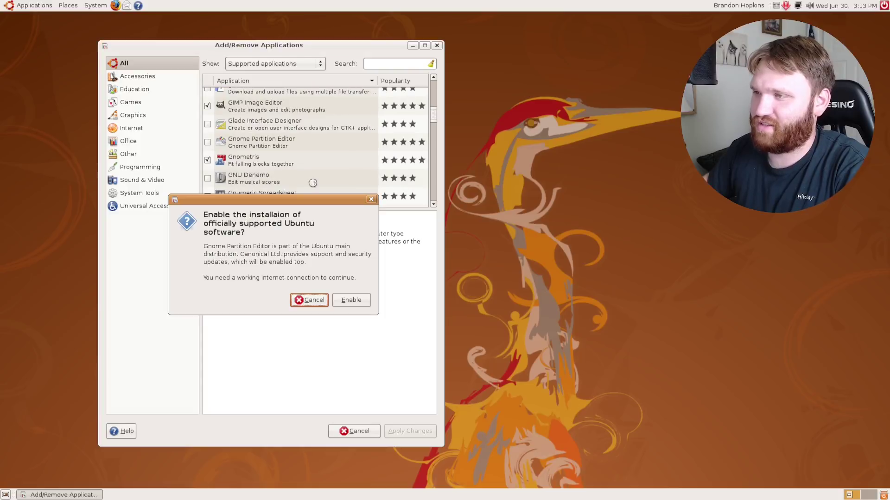
click(352, 300)
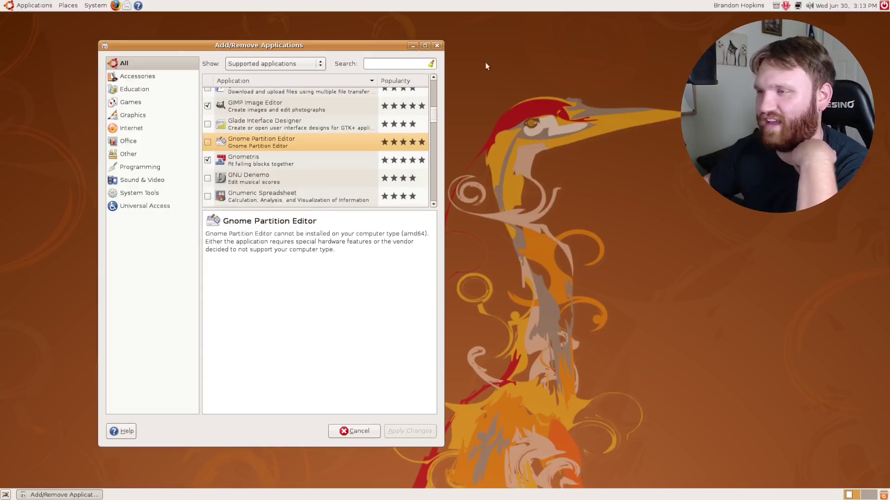
click(435, 47)
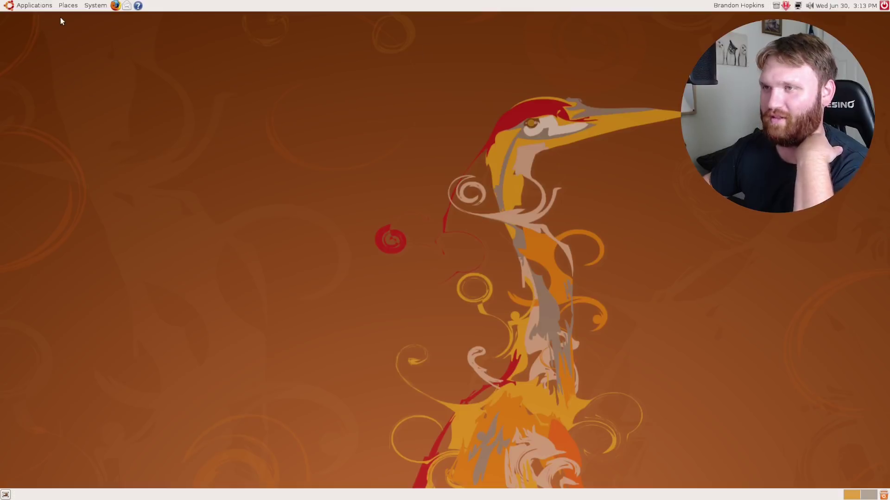
Open Appearance Preferences from System > Preferences and try the Crux theme
click(105, 7)
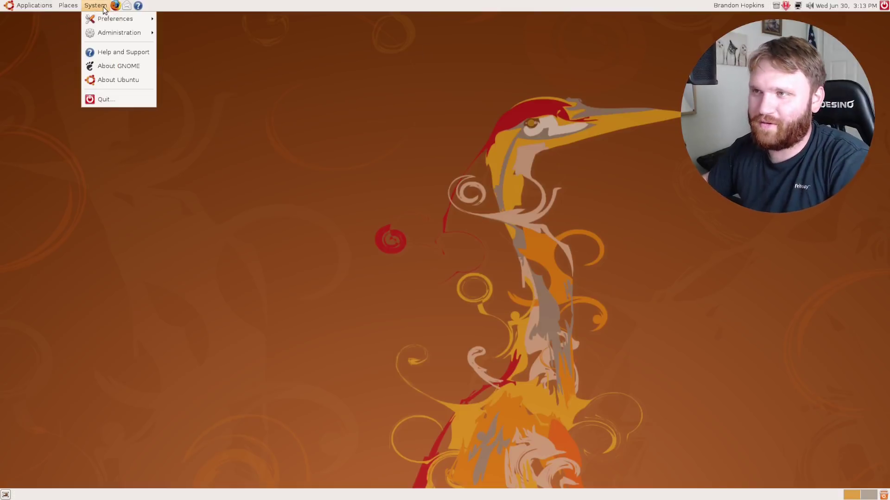
mouse_move(116, 19)
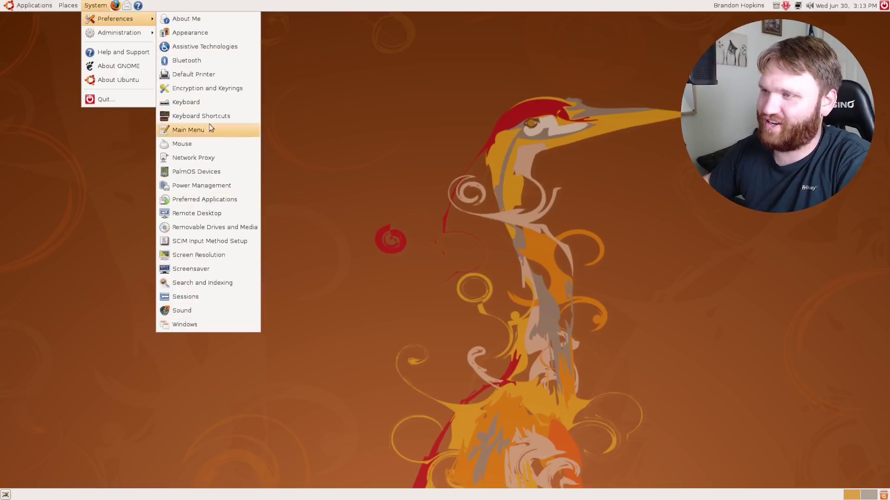
click(195, 32)
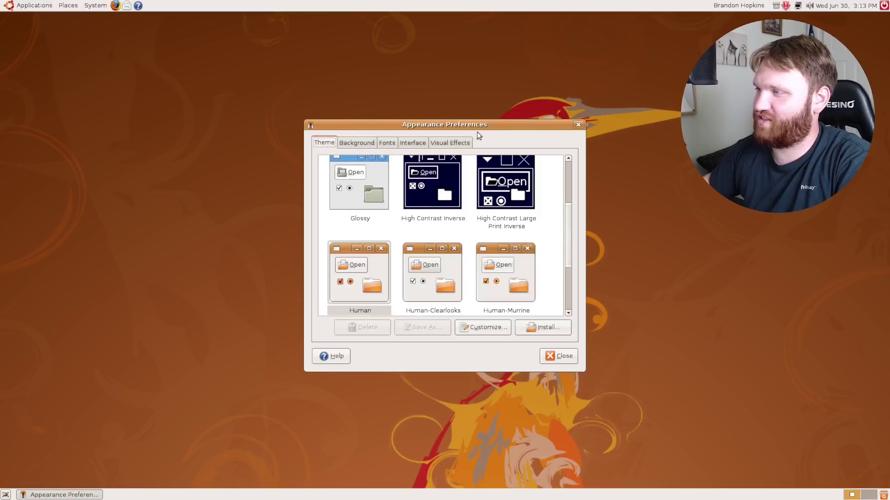
drag(477, 132, 288, 101)
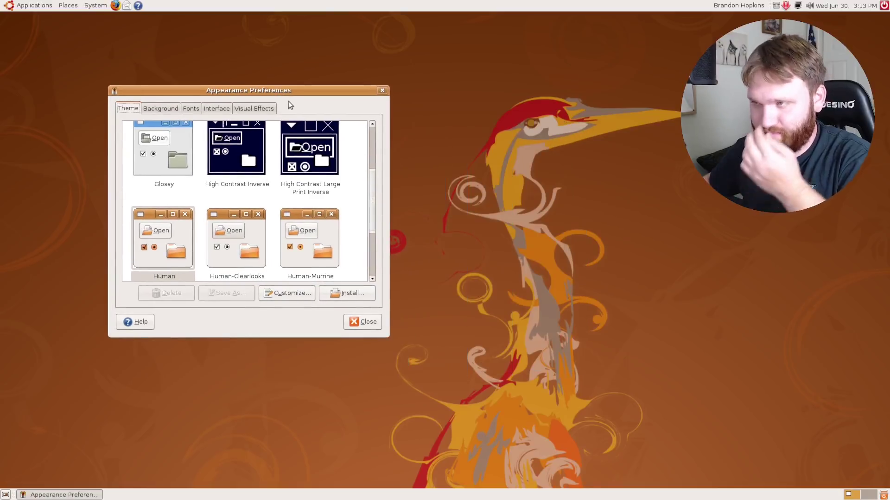
scroll(265, 200, up, 2)
scroll(264, 200, down, 3)
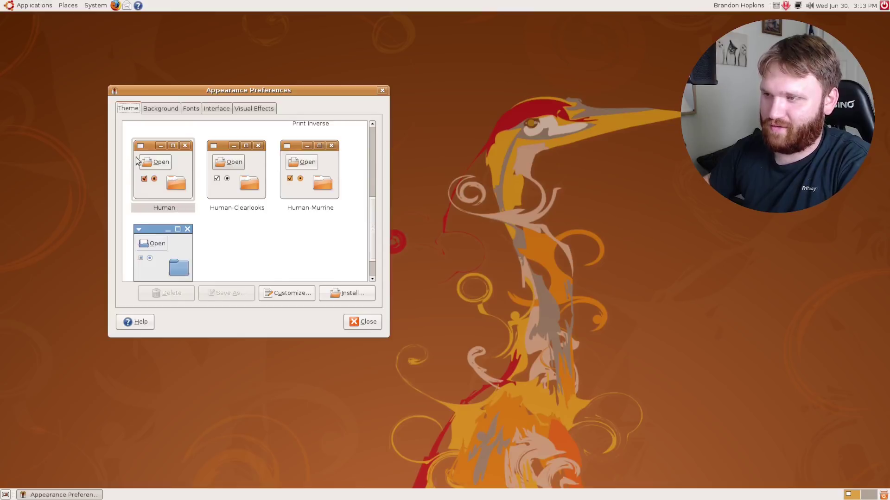
scroll(170, 168, up, 3)
scroll(210, 200, up, 1)
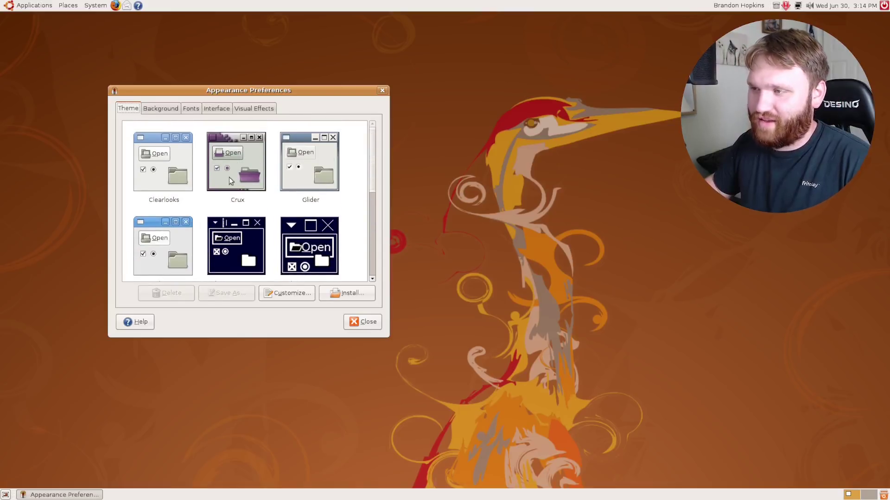
click(236, 141)
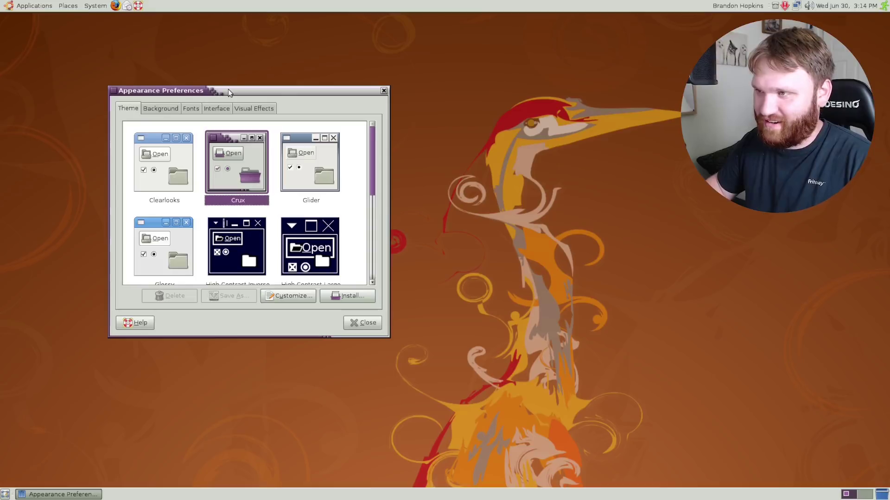
drag(228, 89, 210, 83)
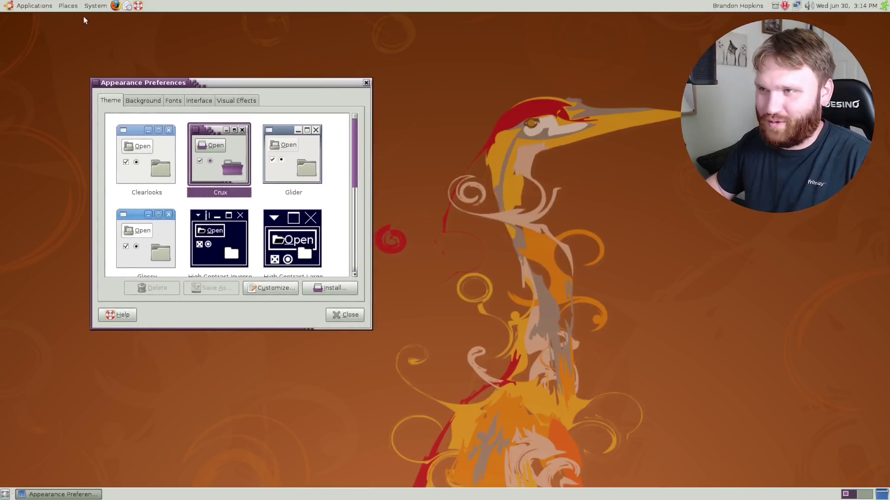
Open the home folder in a file browser, reposition it, then close it
click(96, 6)
mouse_move(69, 7)
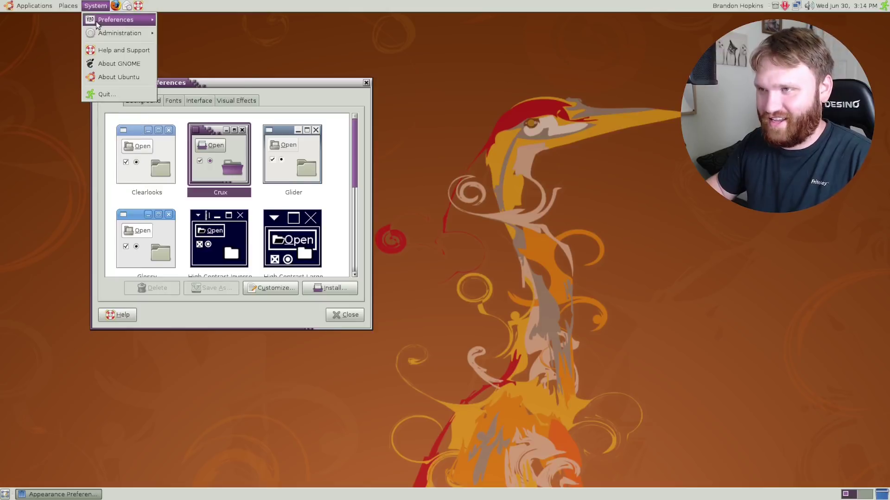
click(76, 21)
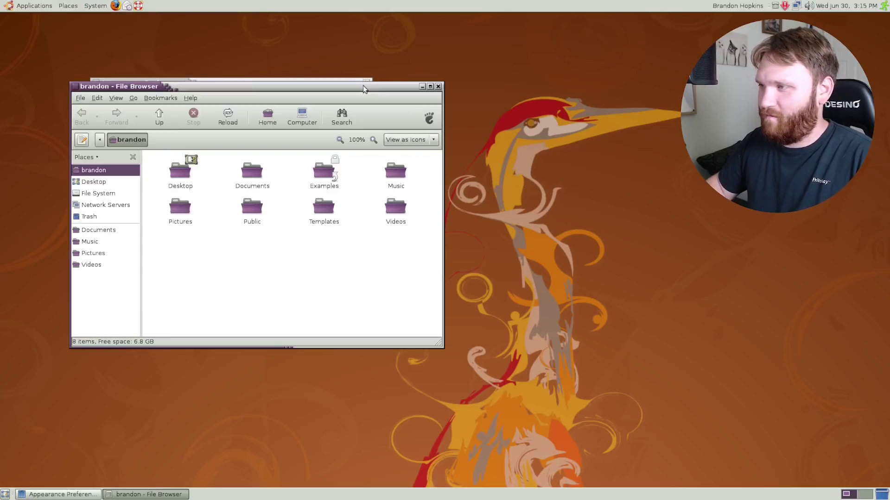
drag(360, 84, 550, 144)
click(597, 147)
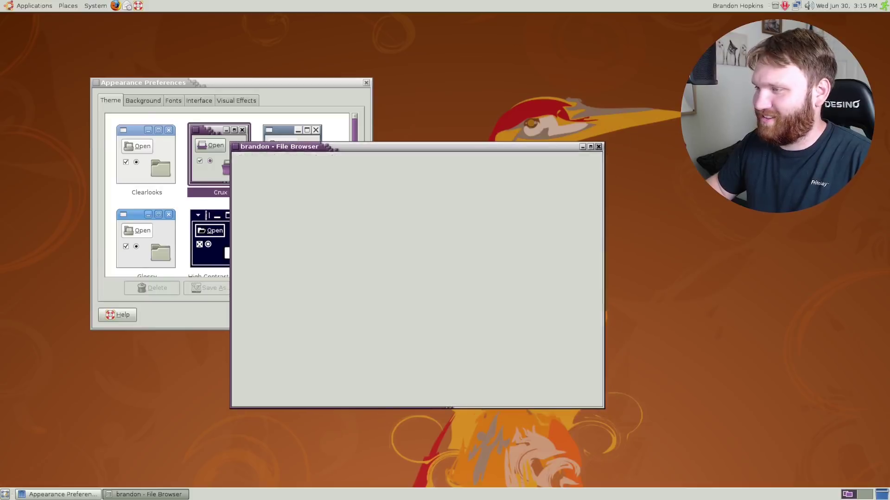
Try the Human and Human-Murrine themes, then apply Human-Clearlooks
scroll(152, 188, down, 5)
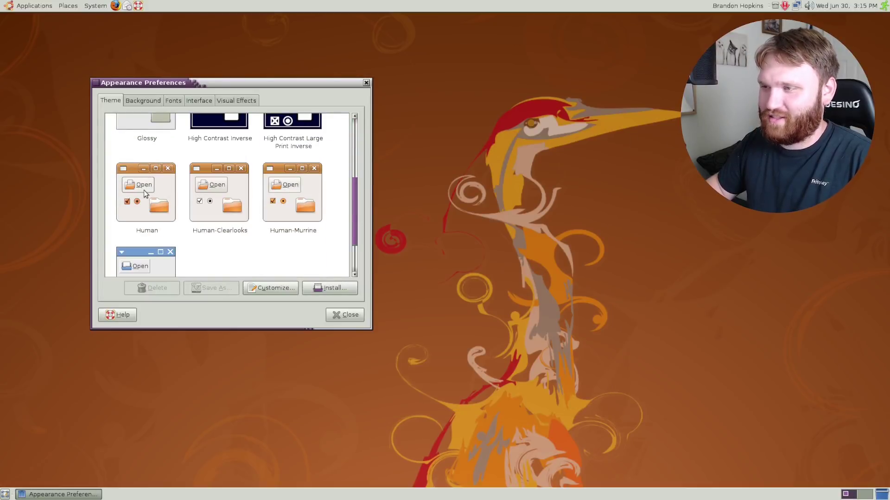
click(145, 194)
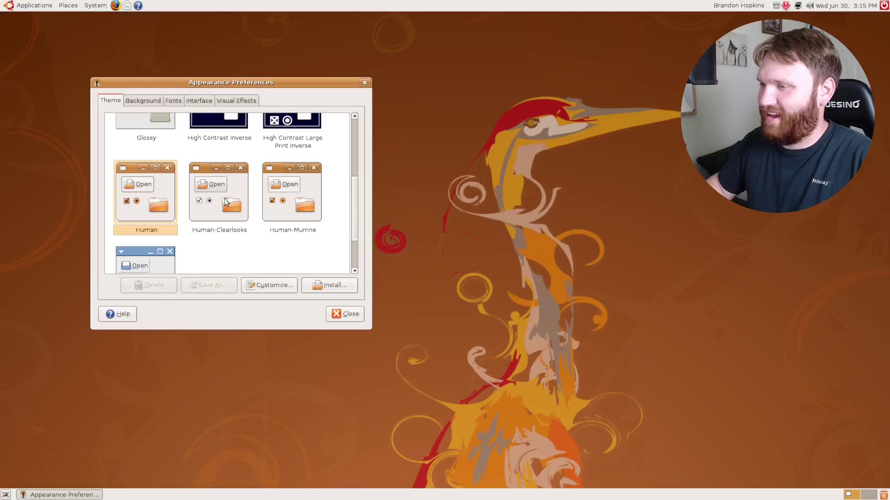
click(200, 199)
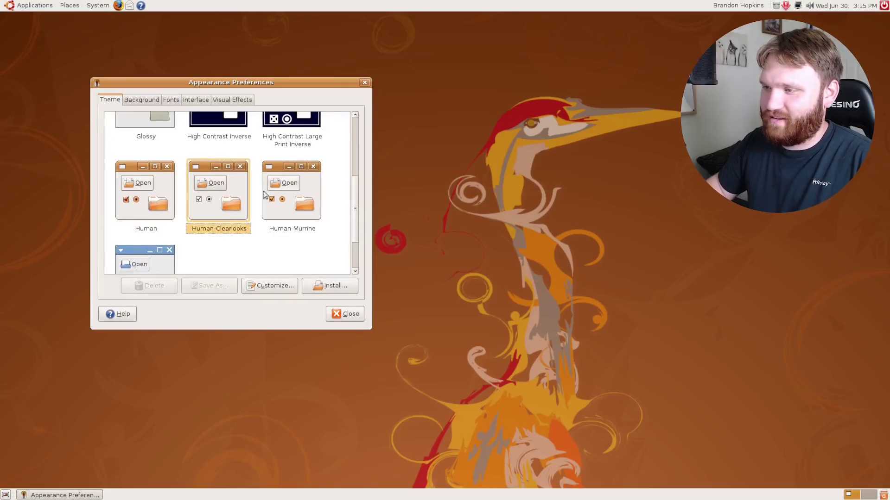
click(159, 192)
click(207, 193)
click(296, 198)
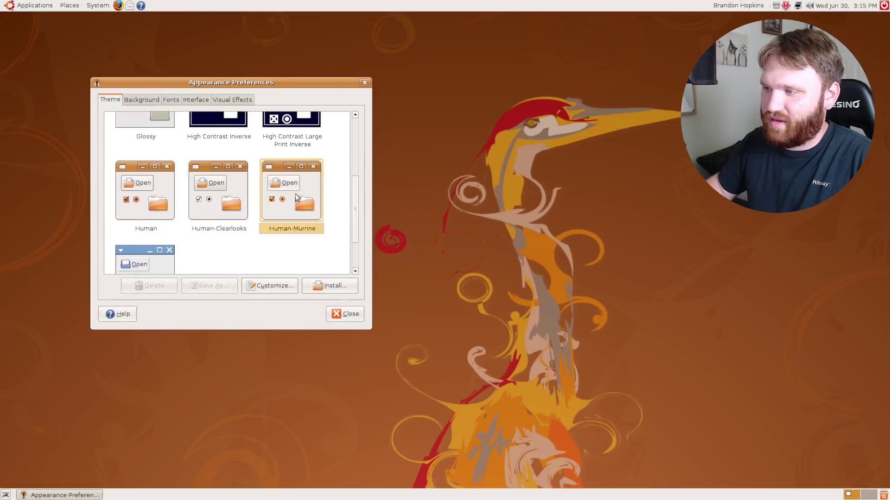
click(216, 192)
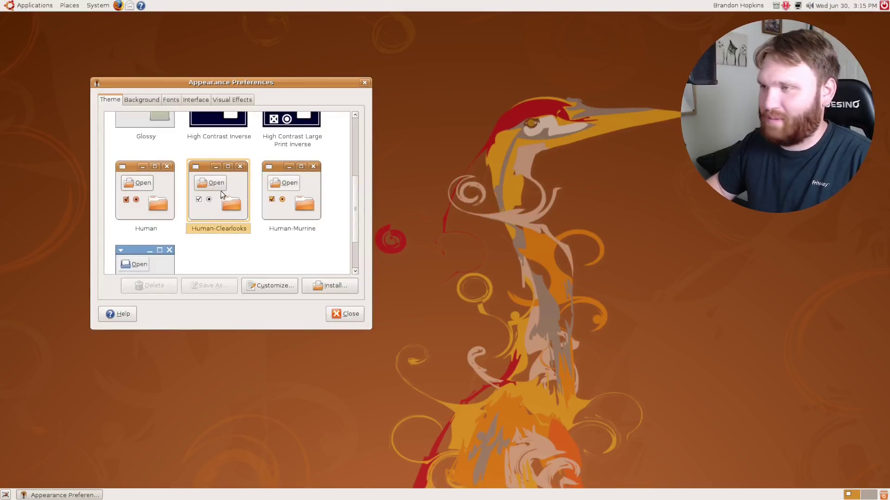
Try the leather, plain-colour and orange wallpapers, restore the heron, then view Visual Effects
click(141, 101)
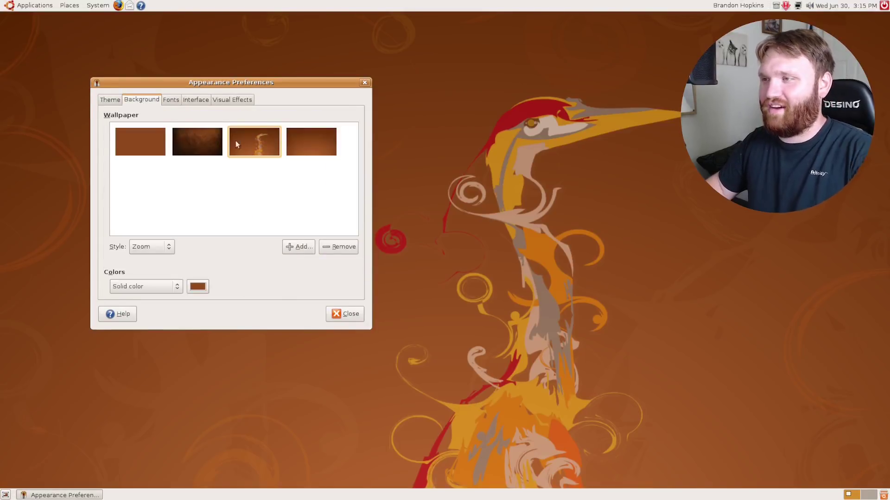
drag(285, 90, 208, 94)
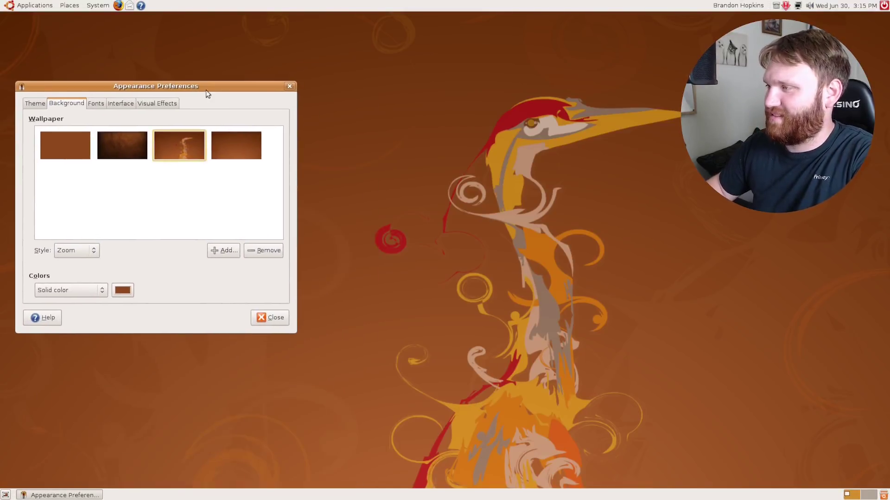
drag(740, 77, 483, 288)
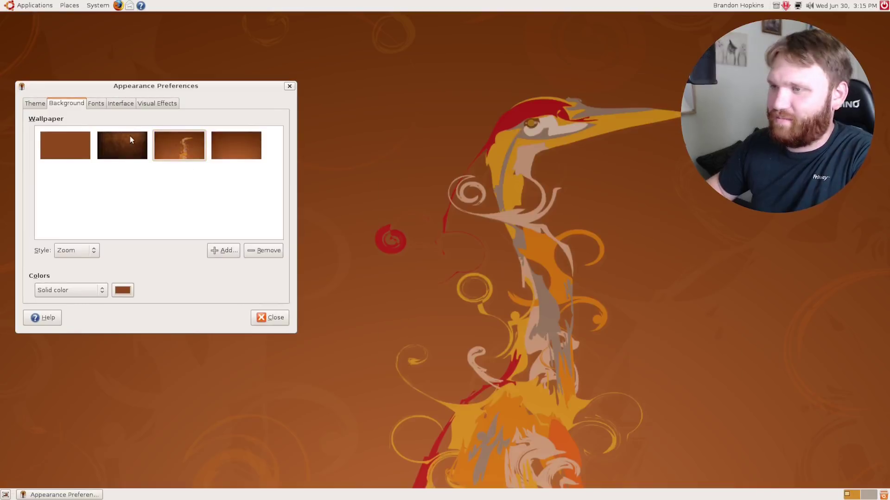
click(127, 138)
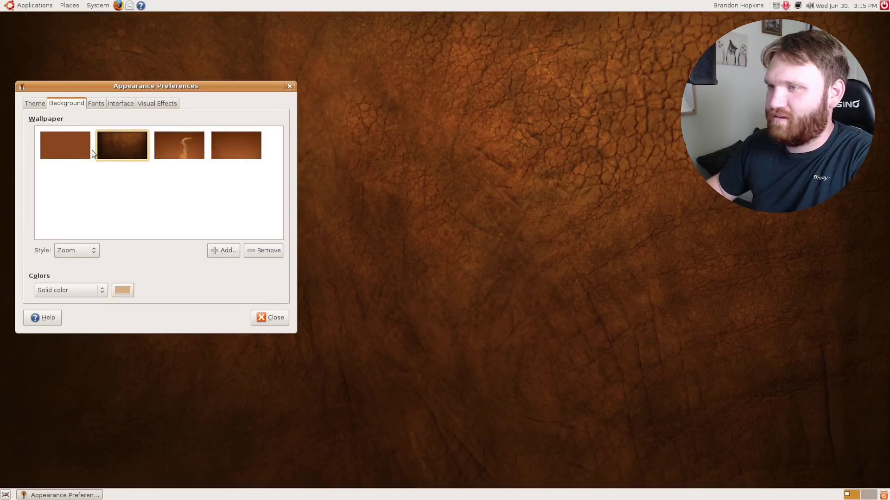
click(74, 149)
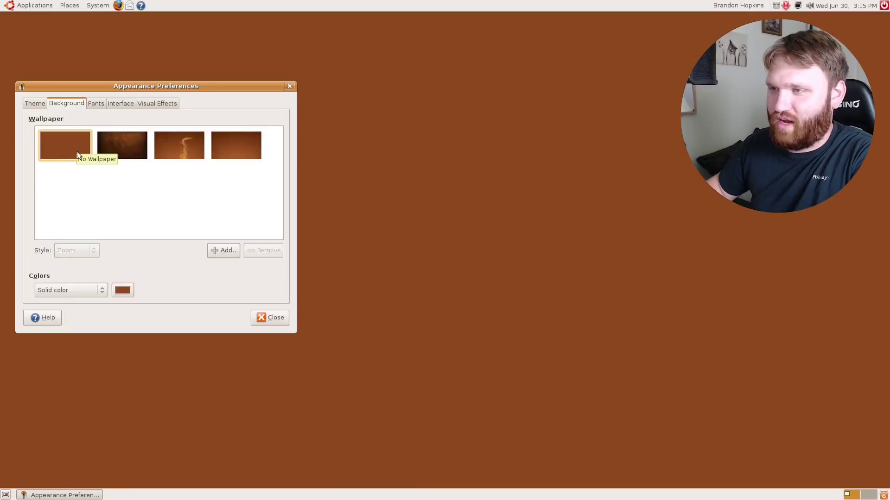
click(245, 143)
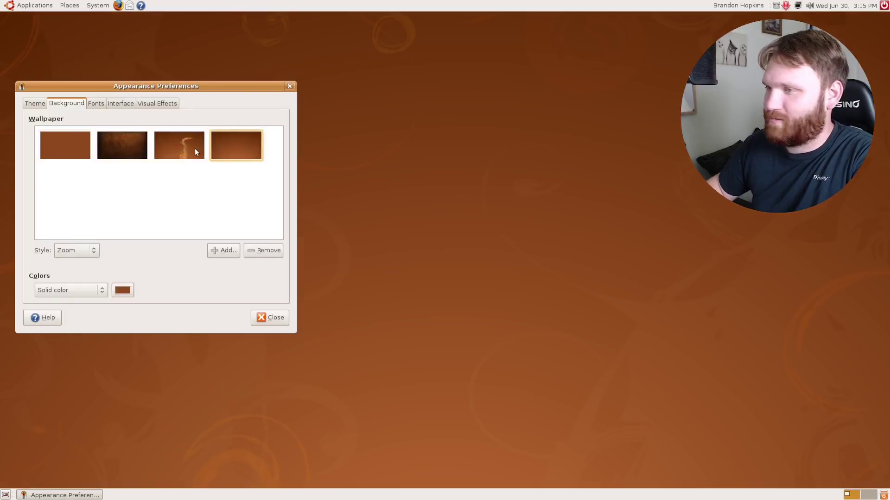
click(188, 148)
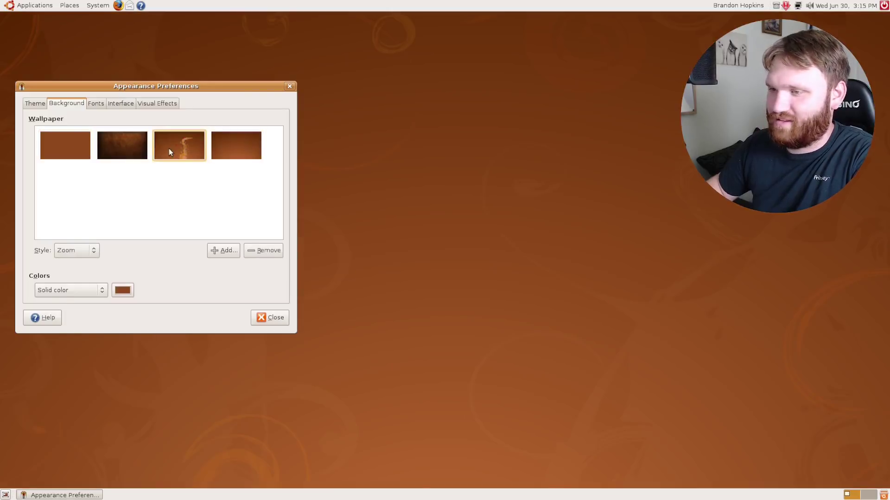
click(148, 103)
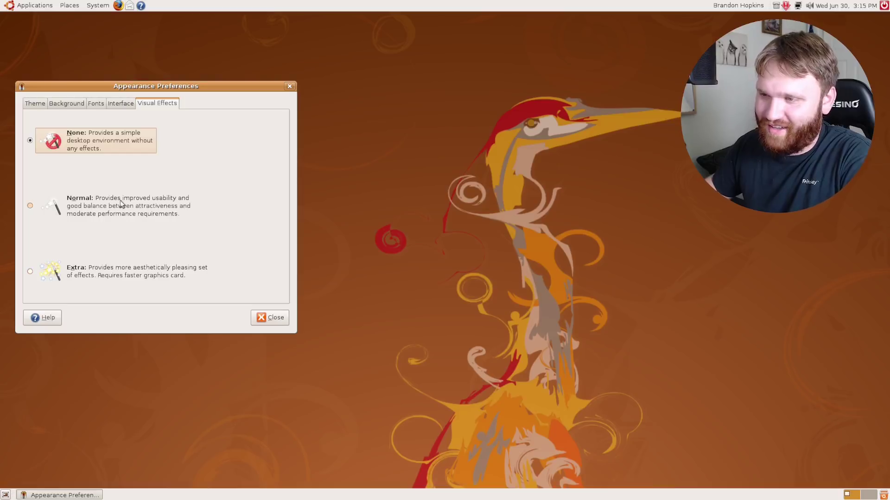
click(40, 276)
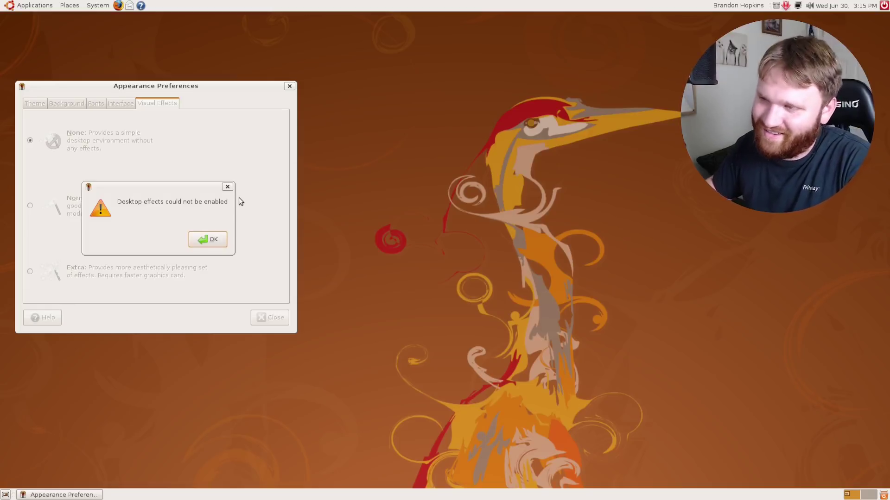
click(215, 242)
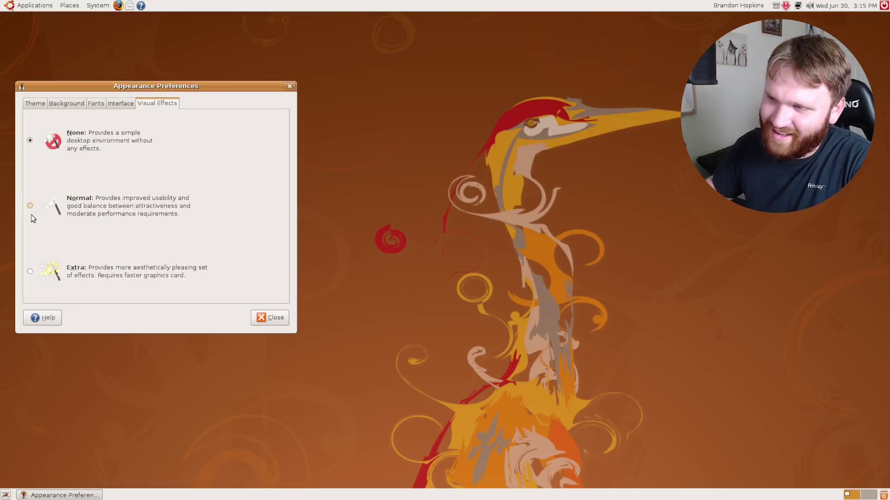
click(32, 210)
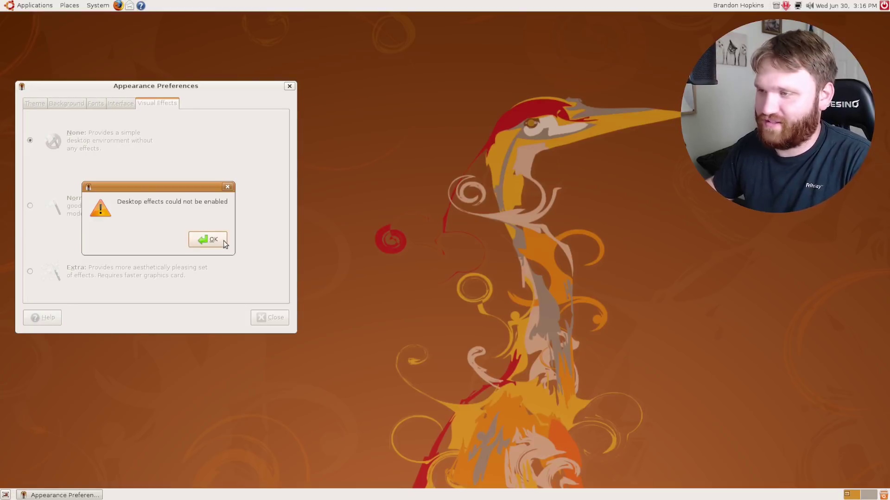
drag(130, 207, 213, 240)
click(209, 240)
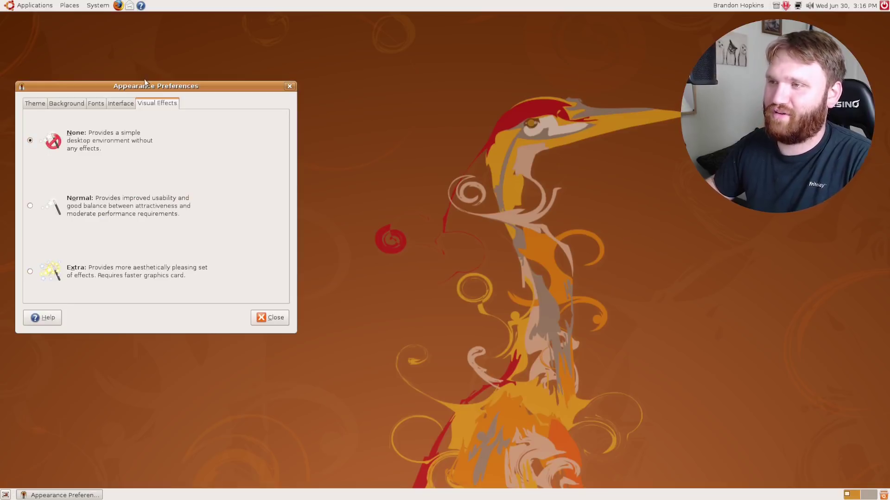
drag(238, 88, 275, 70)
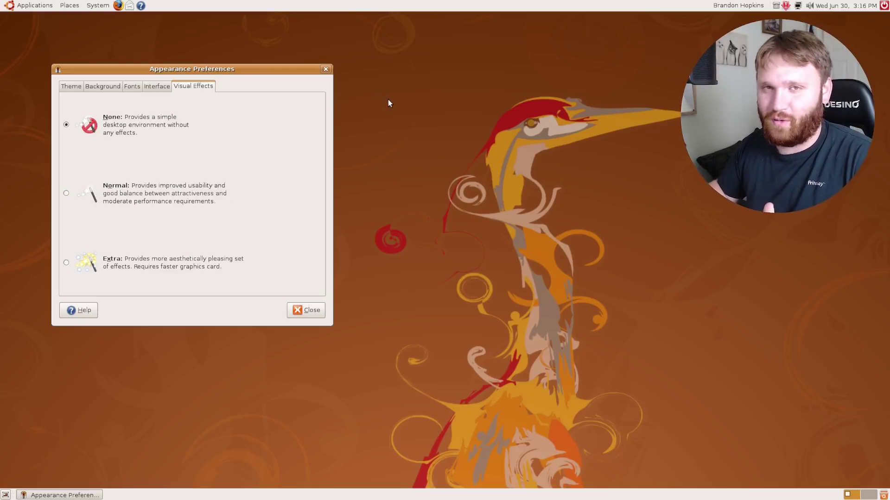
click(326, 68)
Show the System > Preferences list of tools
click(98, 5)
mouse_move(135, 21)
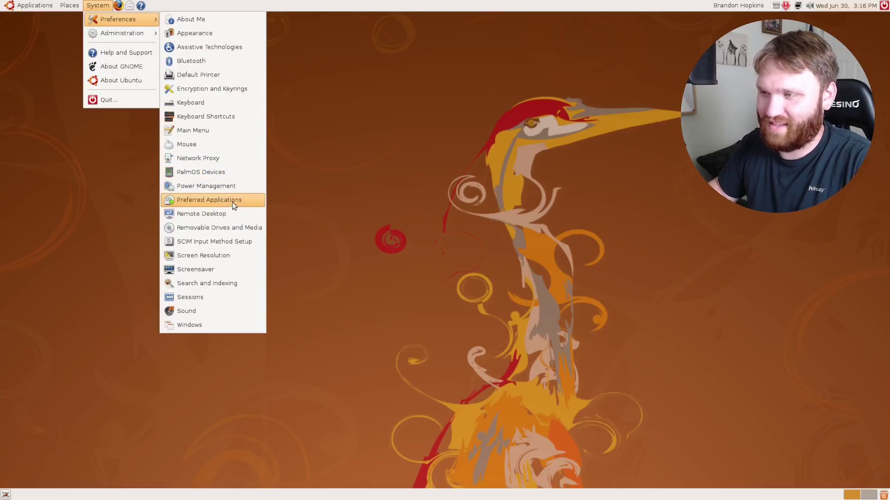
Open Screensaver Preferences and preview 4D Hypertorus, AntInspect and AntSpotlight
click(203, 269)
drag(515, 154, 272, 64)
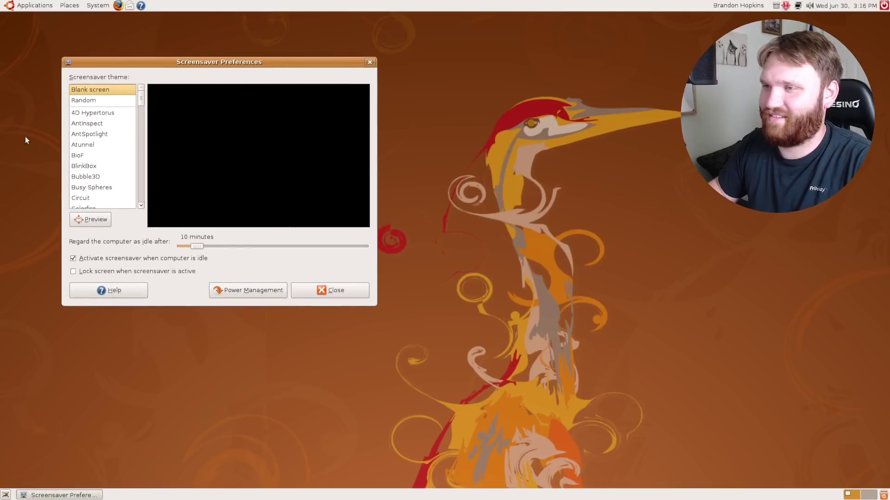
click(85, 116)
click(87, 124)
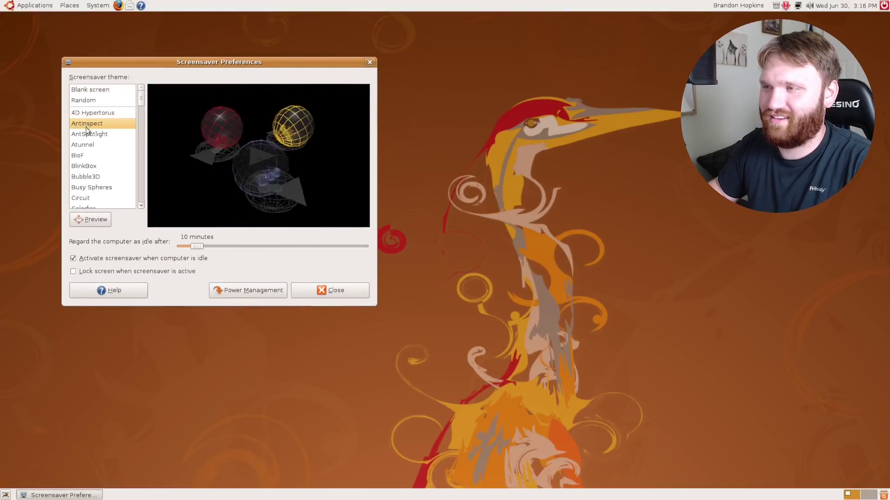
click(87, 136)
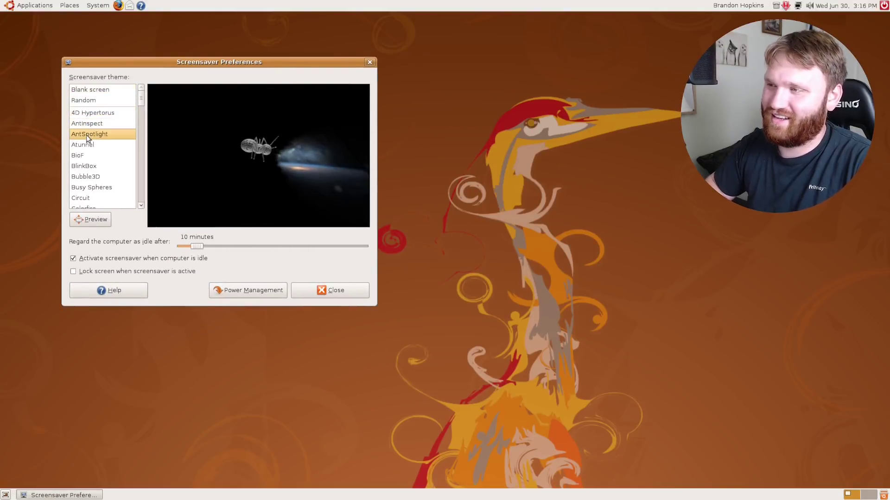
Step through Atunnel, BlinkBox, Bubble3D, Cyclone and Engine, settling on Floating Ubuntu
key(Down)
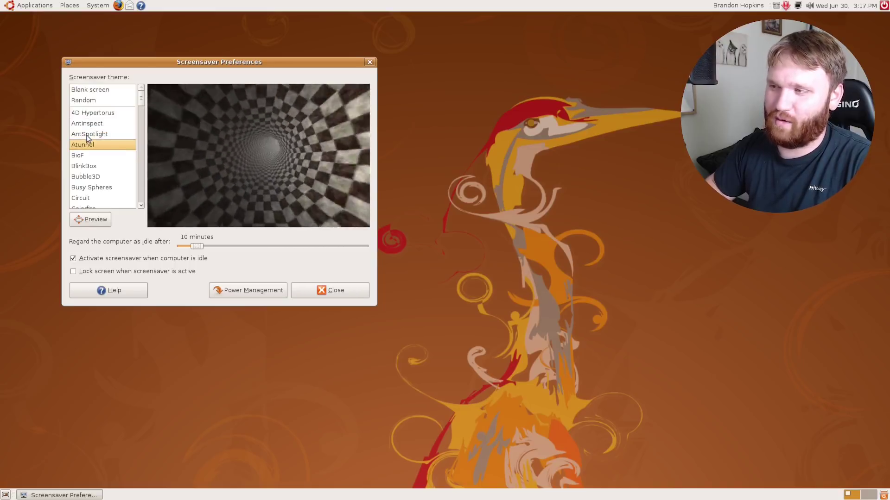
key(Down)
key(Down)
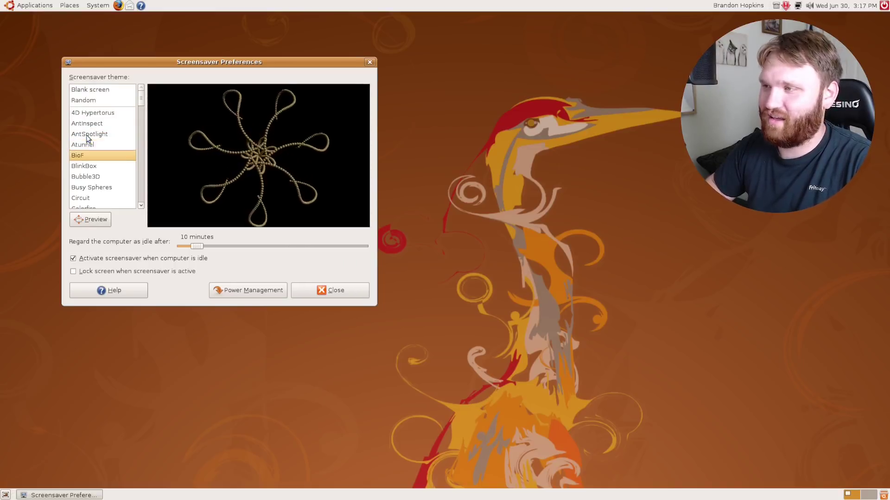
key(Down)
key(Up)
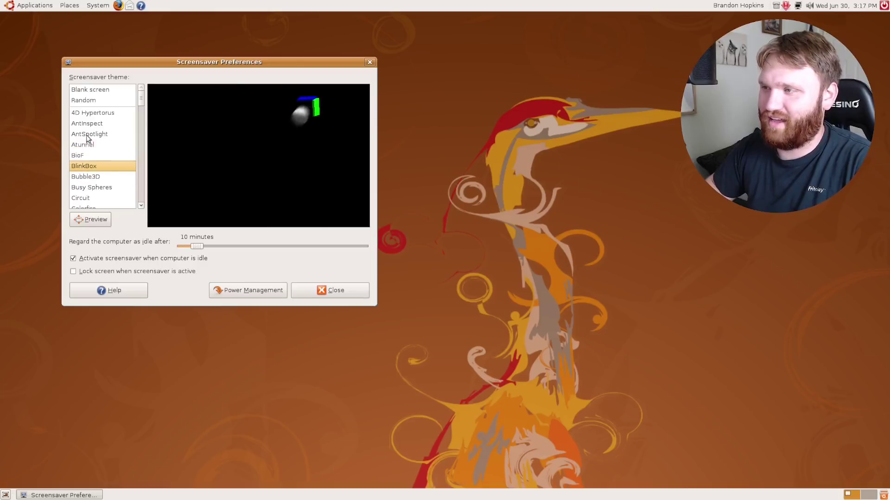
key(Down)
key(Up)
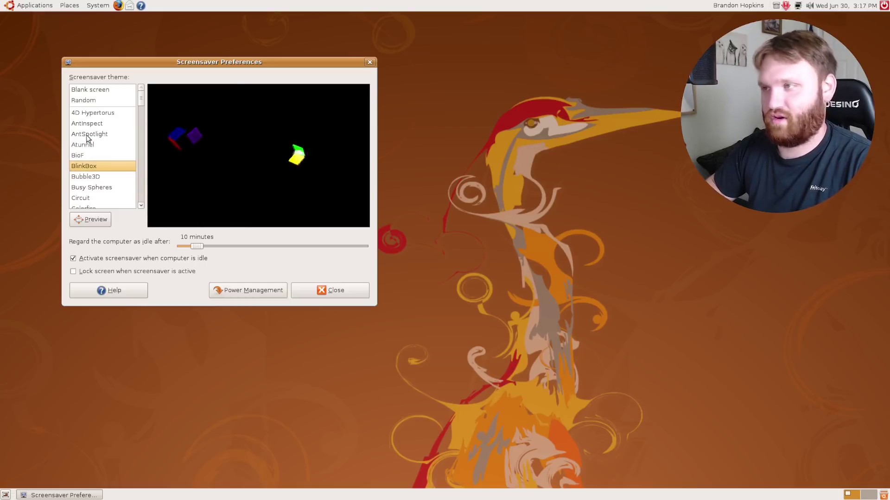
key(Down)
key(Down)
key(Down)
key(Down)
key(Down)
key(Down)
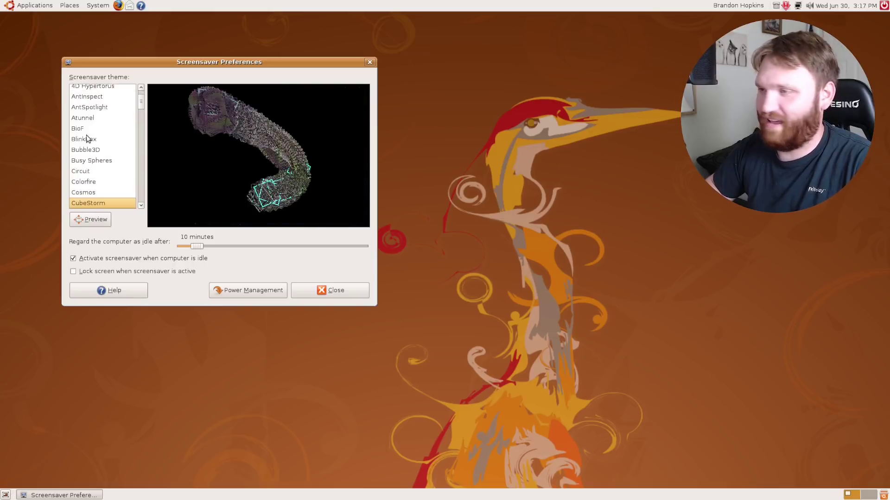
key(Down)
key(Down)
key(Down)
key(Down)
key(Down)
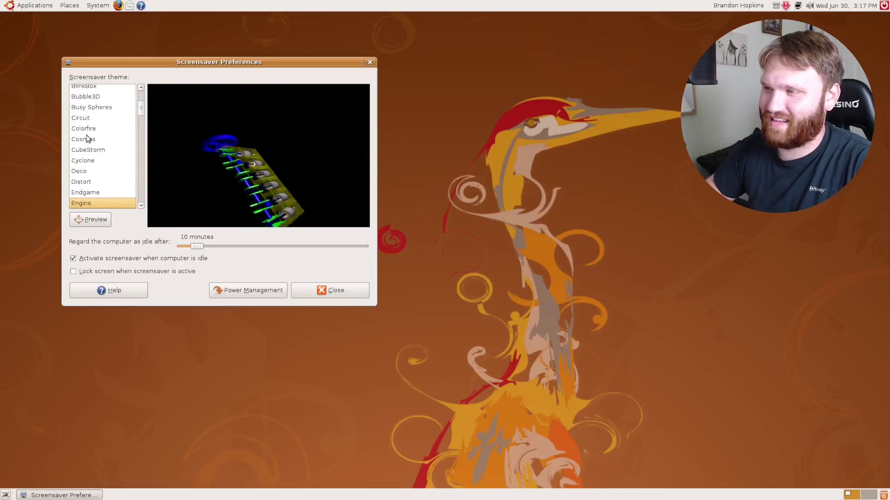
key(Down)
key(Down)
key(Down)
key(Down)
key(Down)
key(Down)
key(Down)
key(Down)
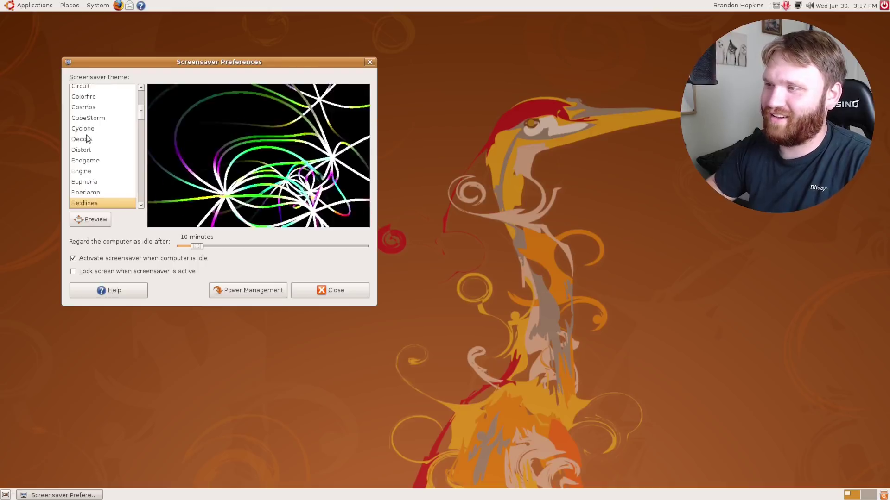
key(Up)
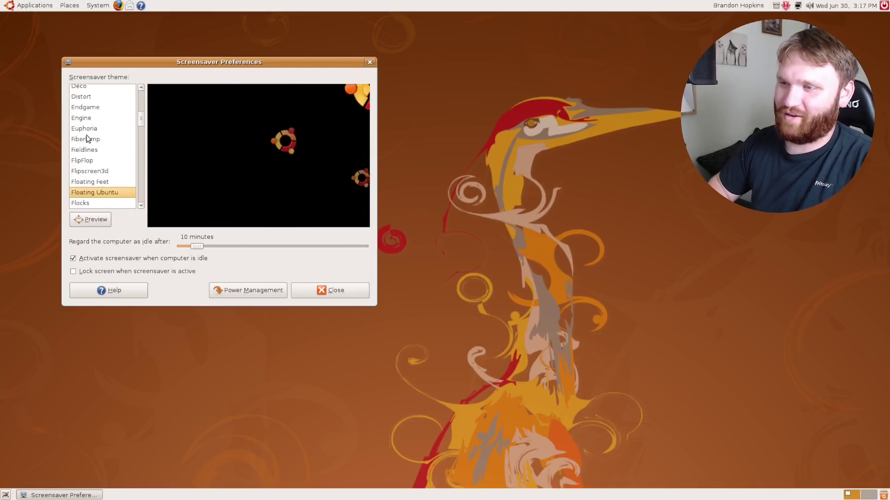
Close Screensaver Preferences and open Window Preferences, moving it to the left
click(369, 61)
click(91, 7)
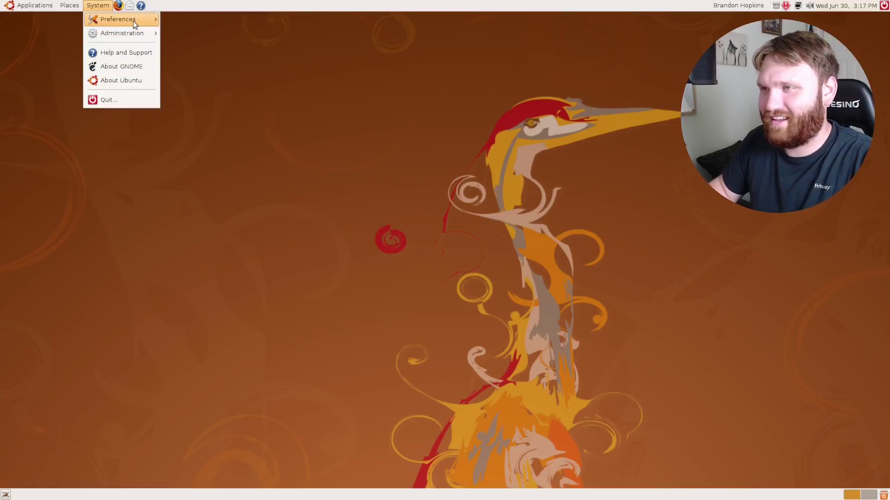
mouse_move(132, 20)
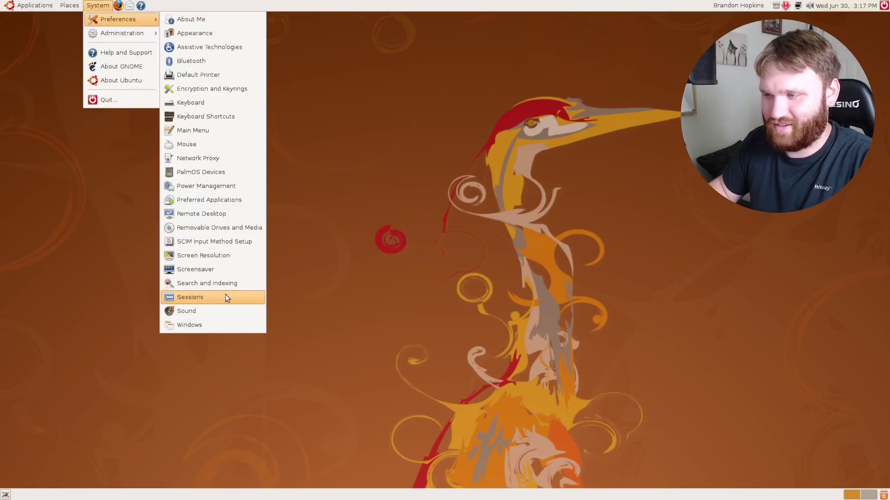
click(203, 324)
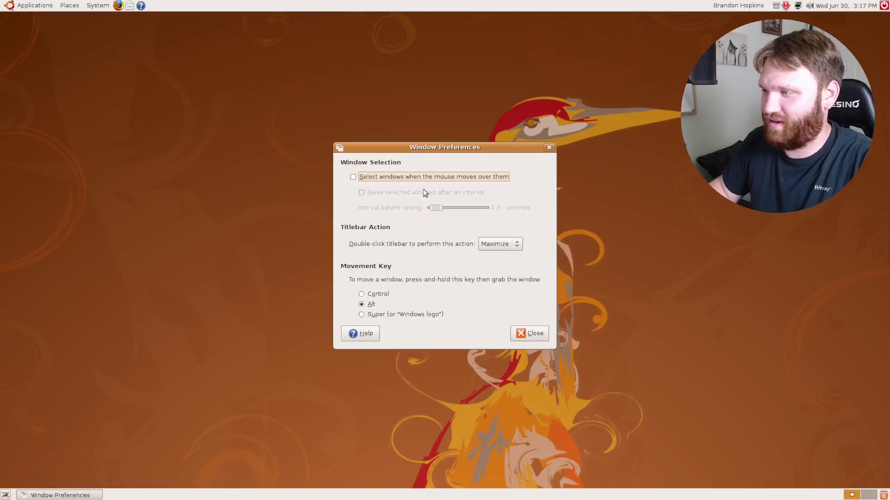
drag(470, 154, 167, 144)
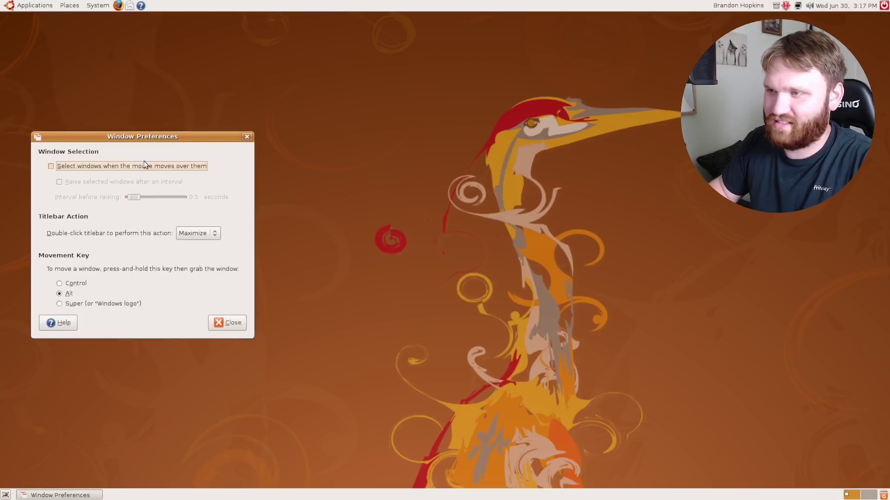
Close Window Preferences and show the System > Administration submenu
click(246, 138)
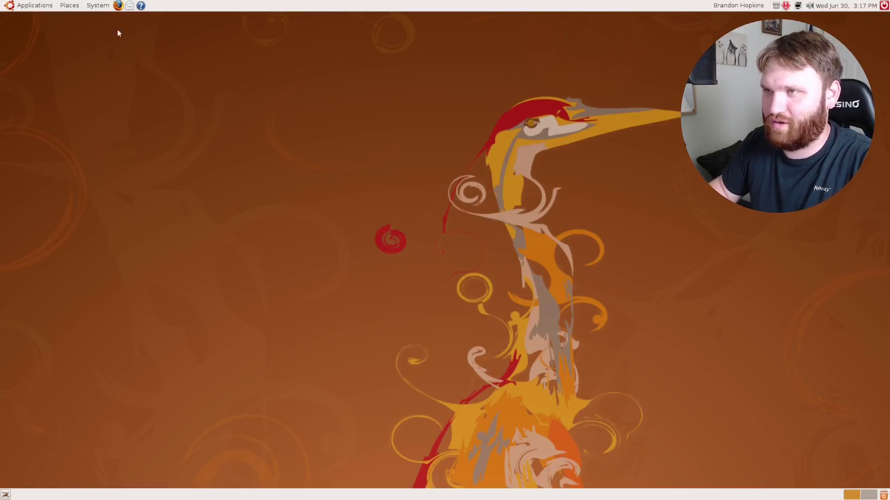
click(98, 7)
mouse_move(112, 33)
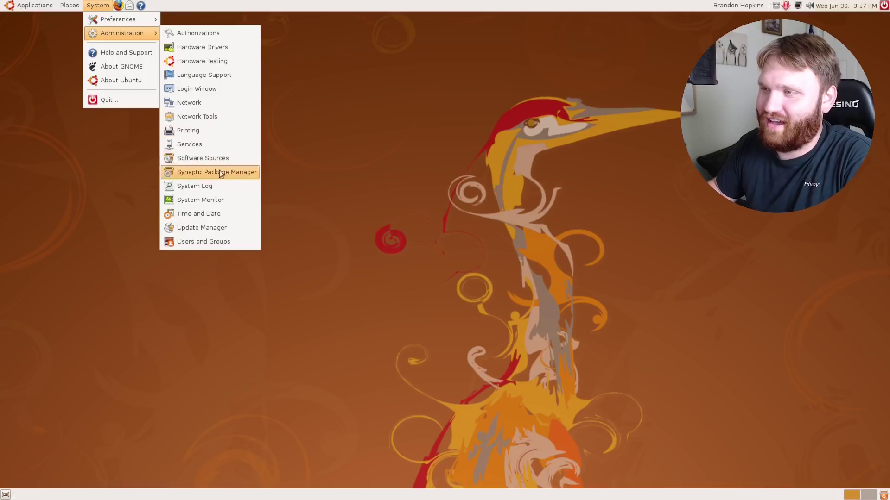
click(211, 88)
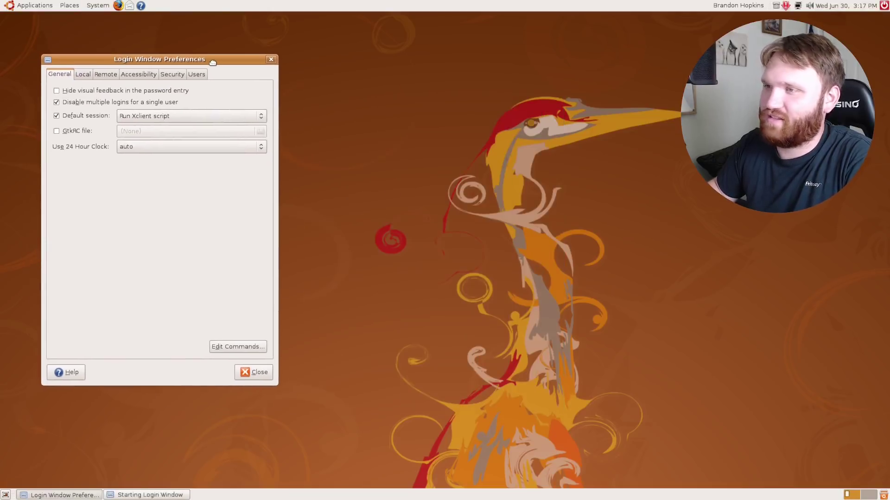
click(167, 118)
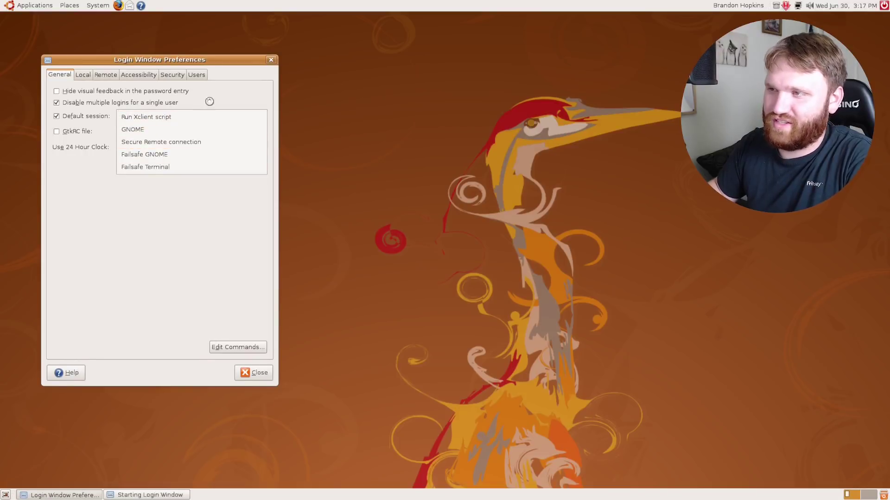
click(224, 96)
click(207, 116)
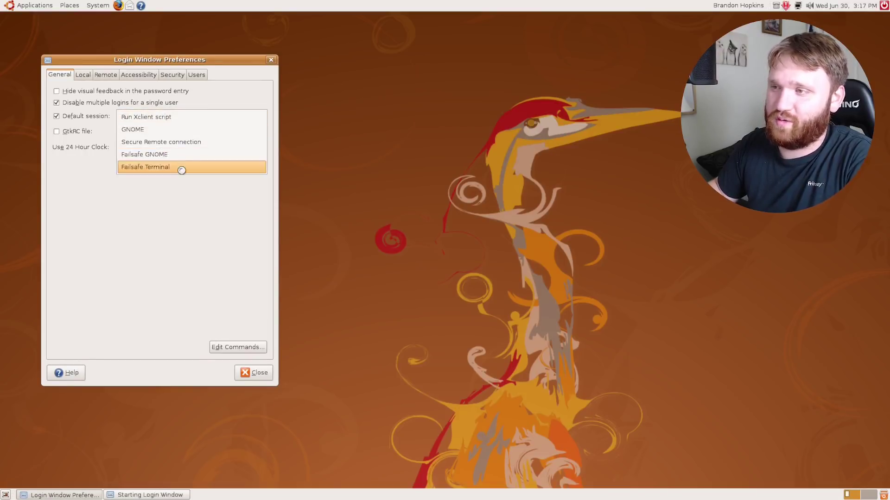
click(237, 85)
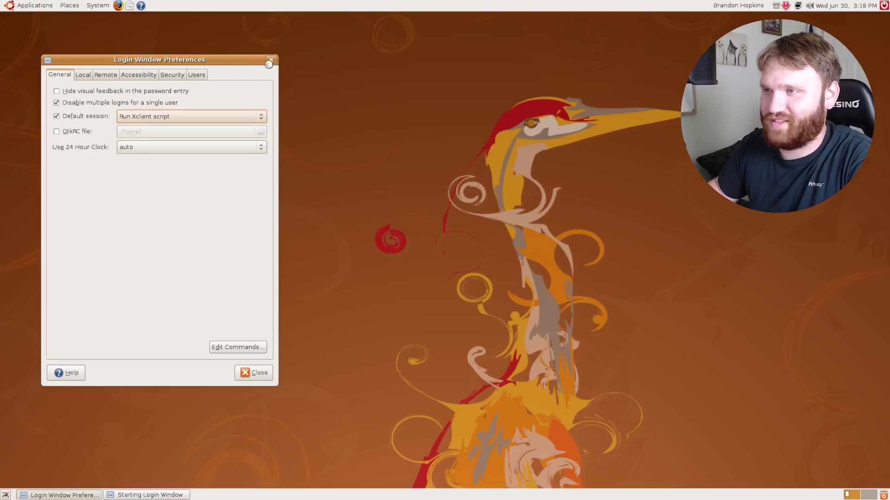
click(271, 62)
click(100, 5)
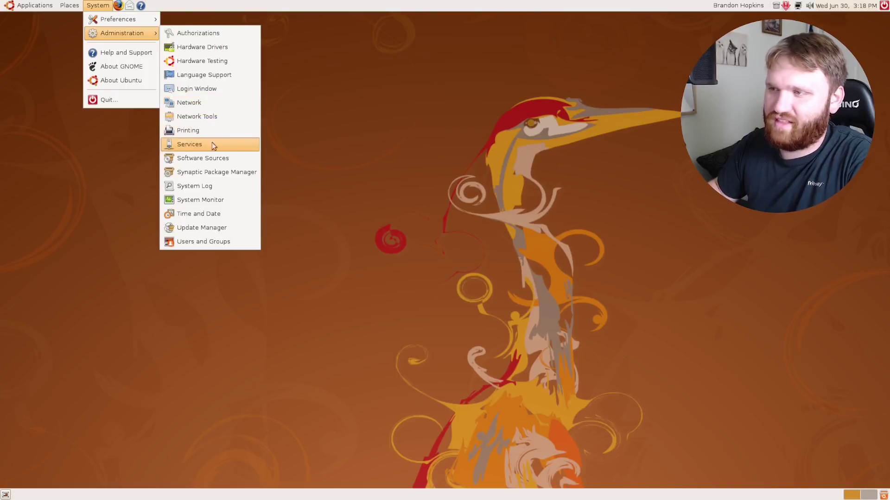
Open the About Ubuntu help page, scroll through it, then close it
click(121, 80)
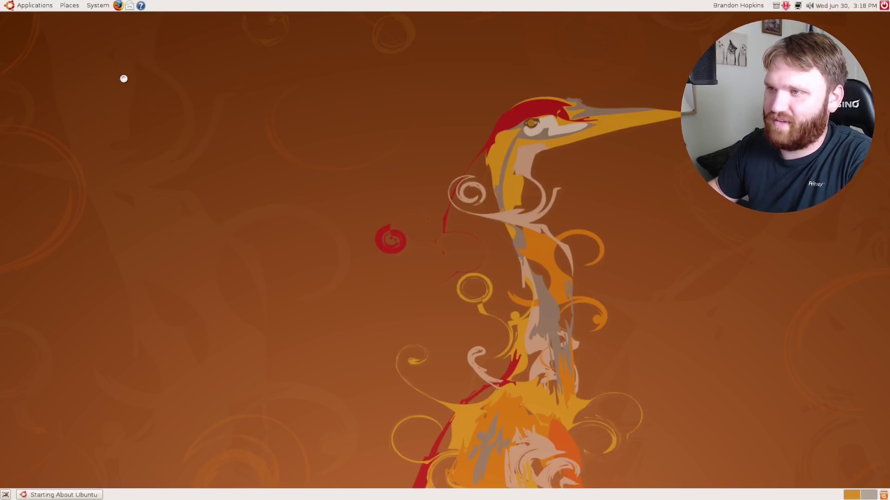
scroll(154, 172, down, 8)
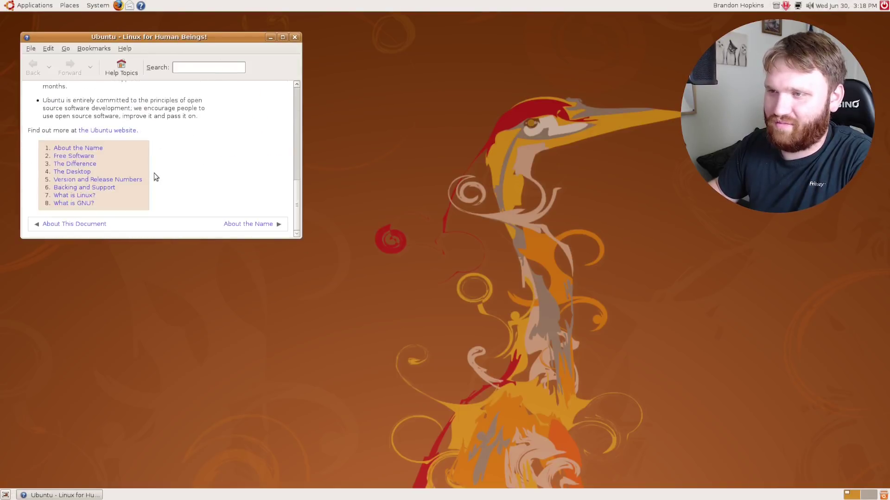
scroll(154, 172, up, 7)
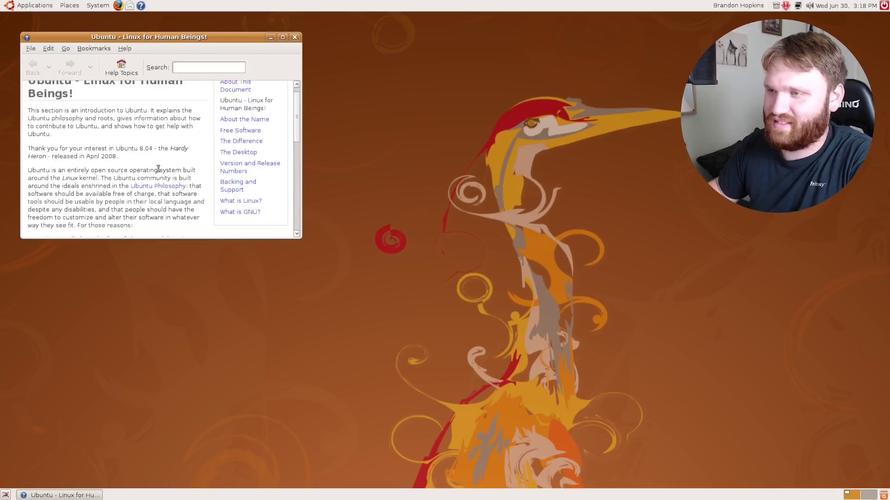
click(294, 38)
click(98, 5)
Launch System Monitor and scroll through the list of running processes
mouse_move(120, 33)
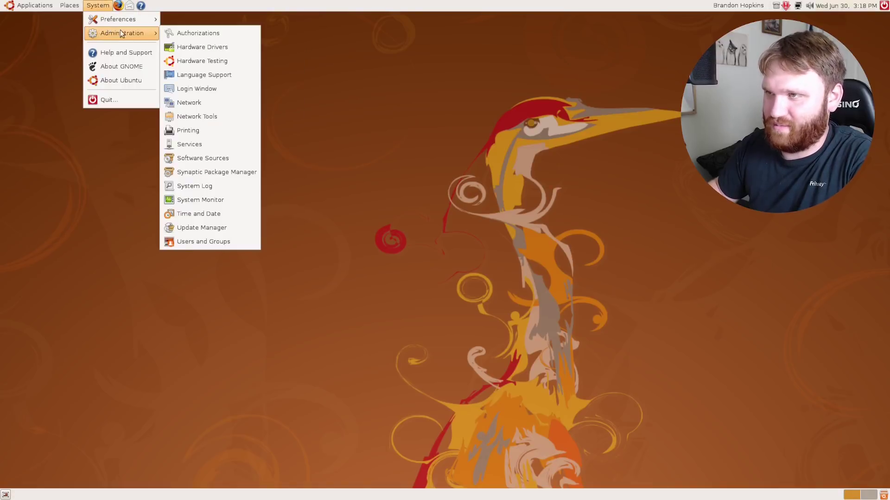
click(196, 200)
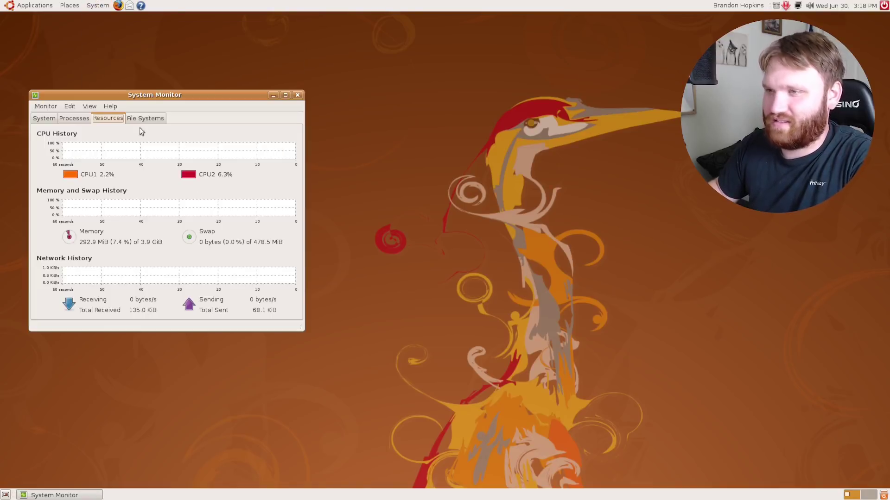
click(75, 118)
scroll(138, 206, down, 5)
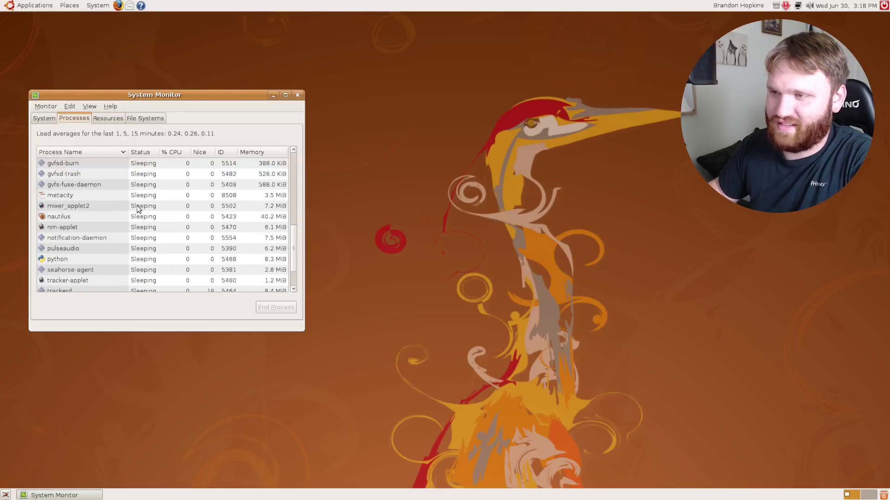
scroll(138, 207, up, 4)
Review the system summary, resource graphs and the /dev/sda1 file system, then close System Monitor
click(44, 117)
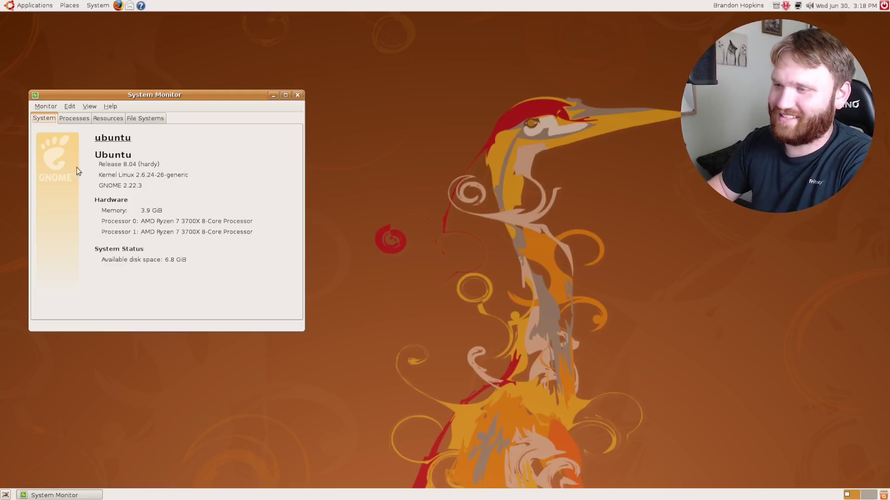
click(108, 119)
click(145, 118)
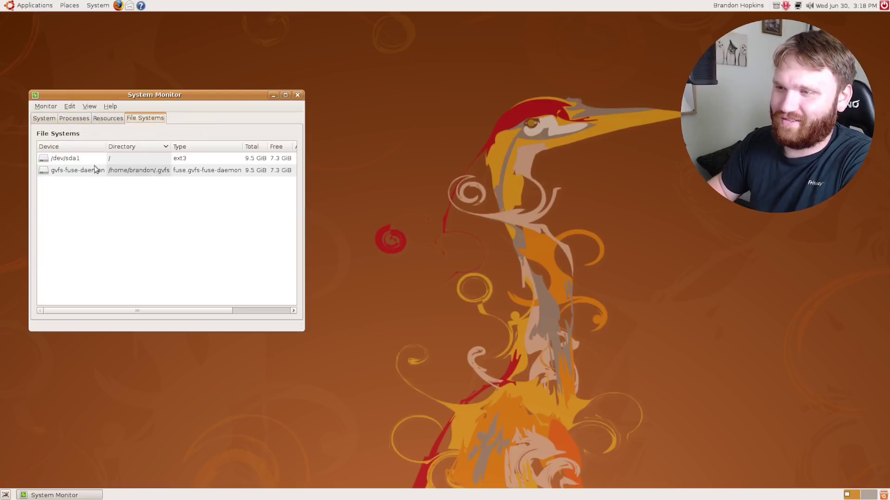
click(187, 159)
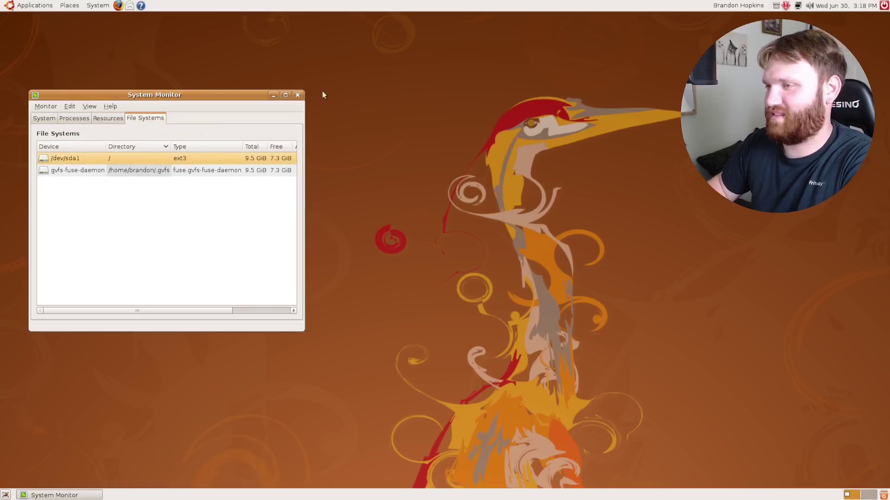
click(295, 96)
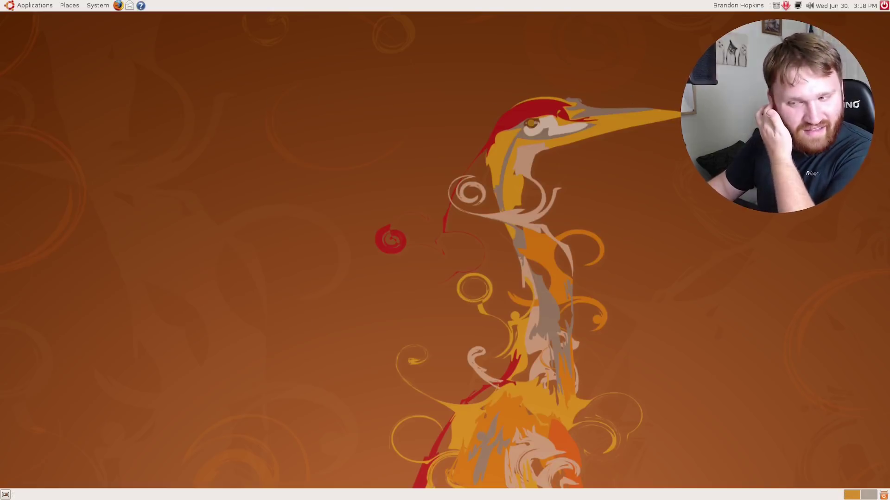
Check the user switcher menu and the available updates in Update Manager
click(749, 6)
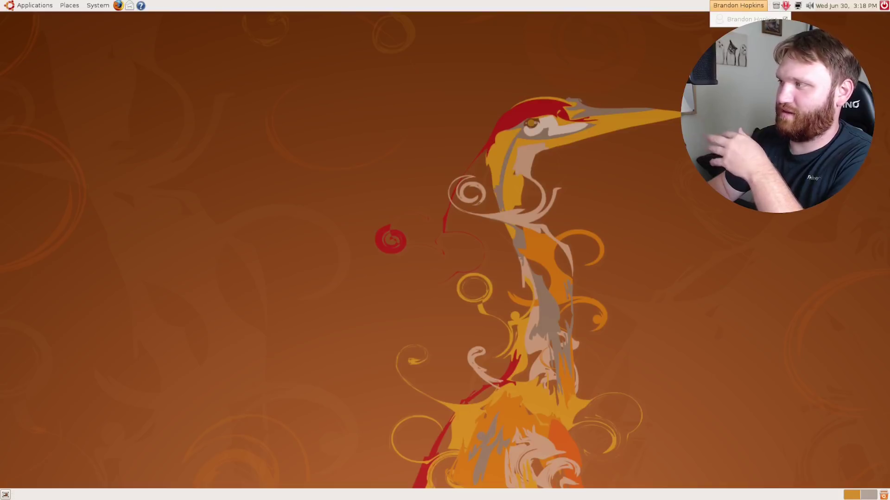
click(785, 6)
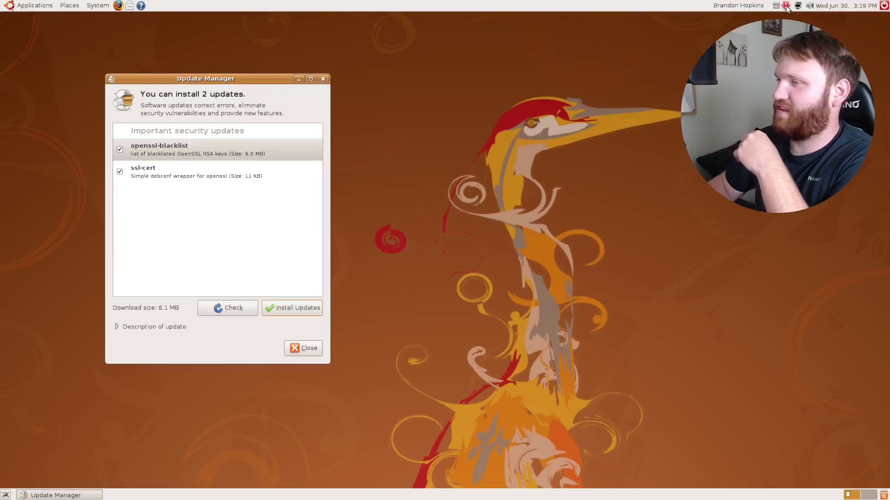
click(324, 78)
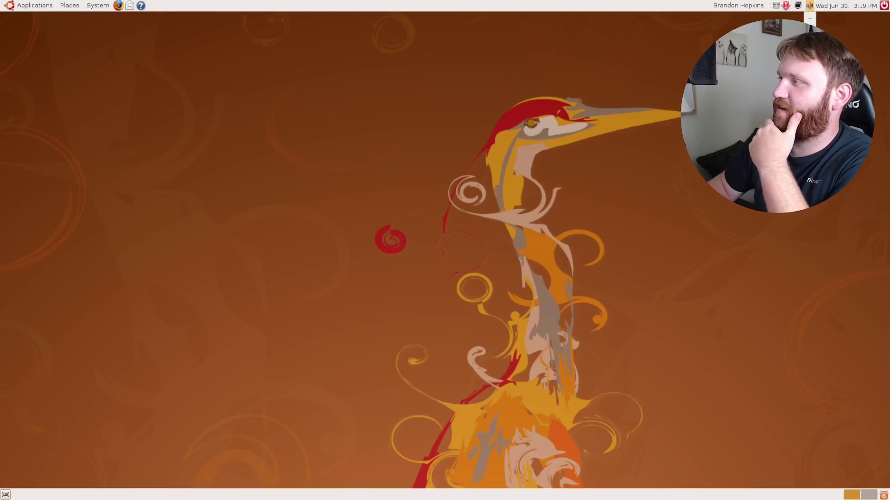
Check the network options, Ekiga and the calendar, then bring up the log out and shutdown choices
click(798, 6)
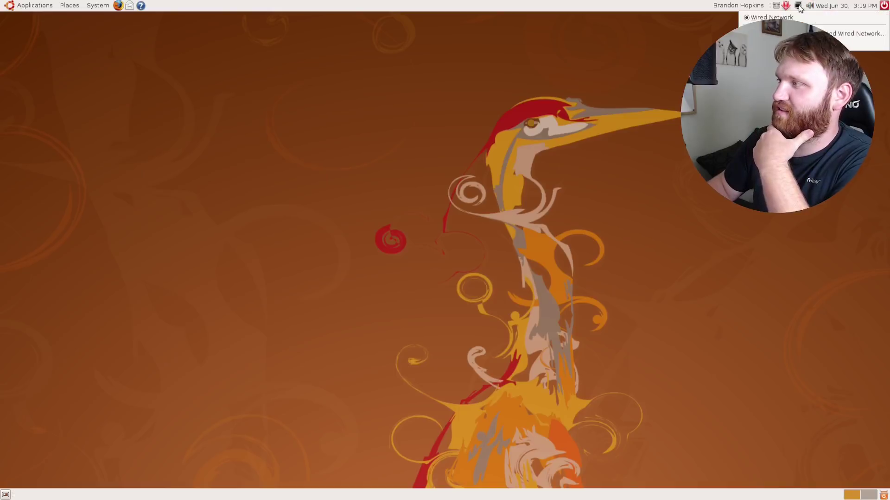
click(777, 6)
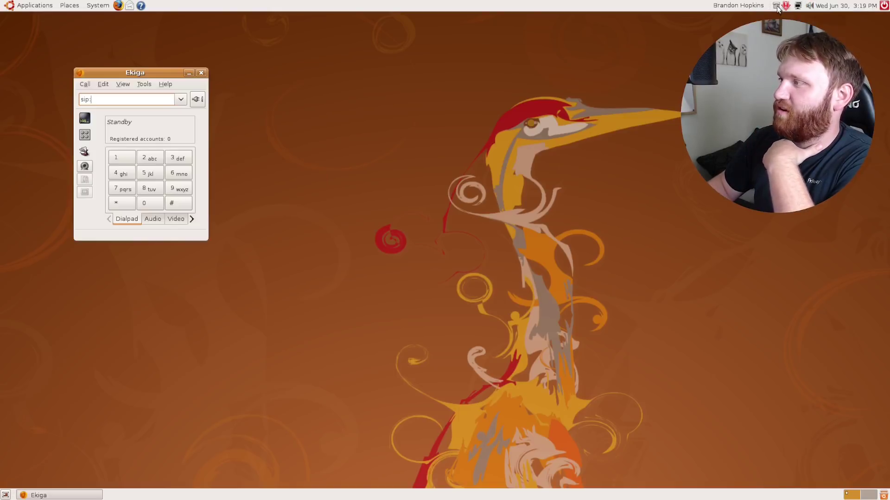
click(201, 73)
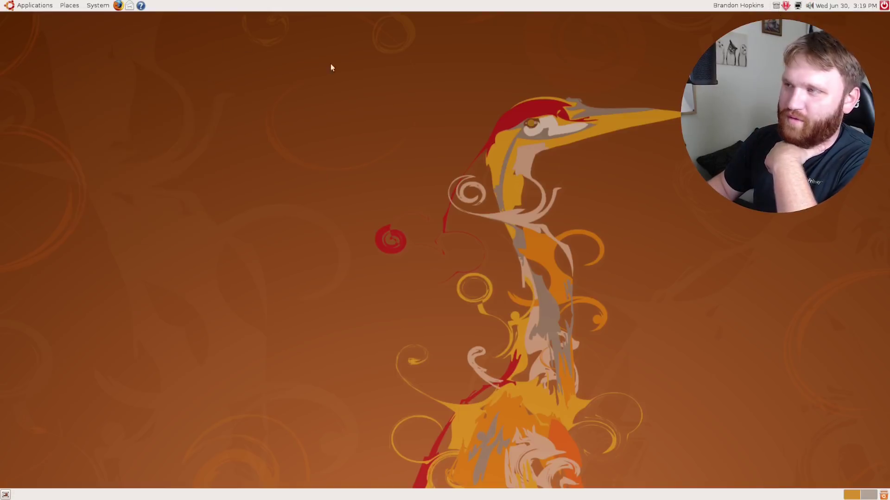
click(867, 9)
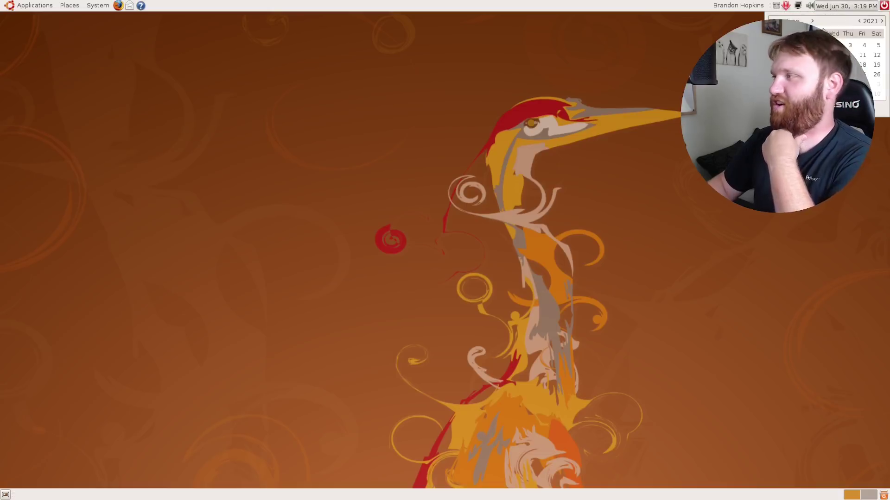
click(883, 6)
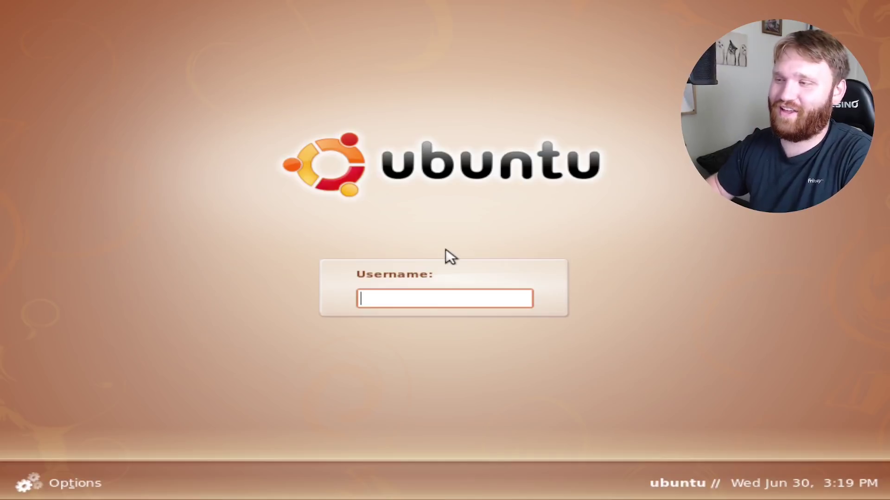
Log out, then choose Shut Down from the login screen's Options menu
click(95, 484)
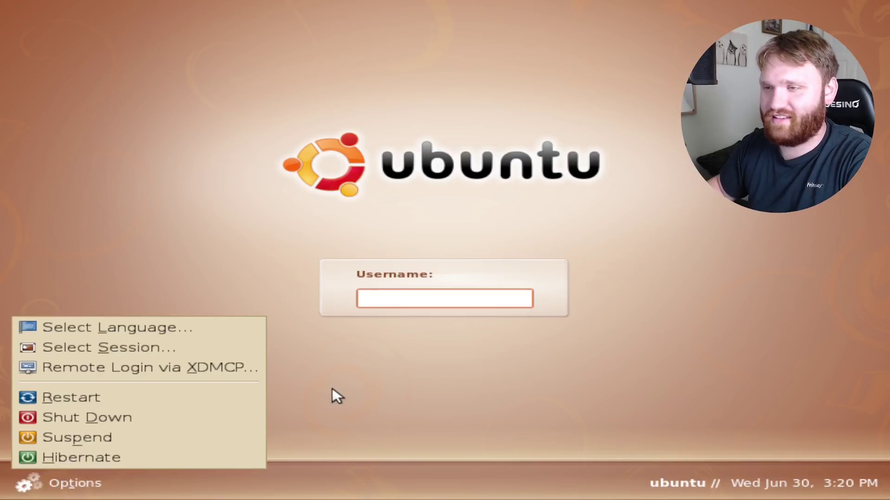
click(115, 417)
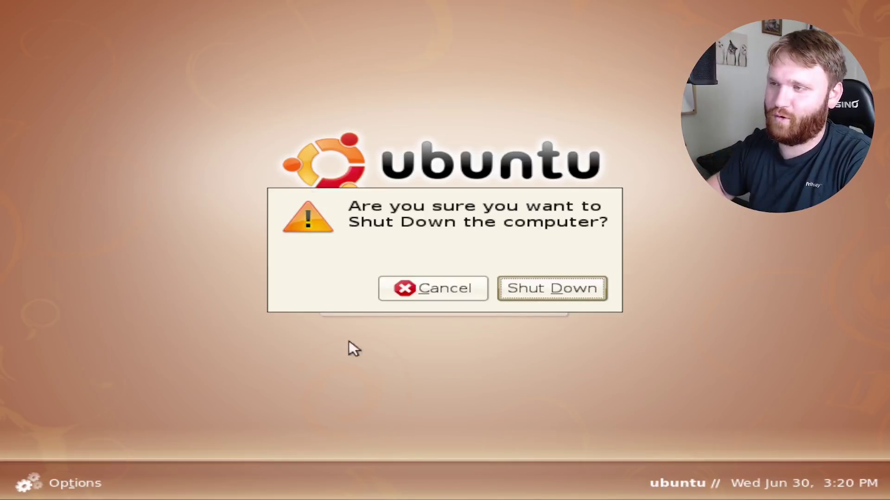